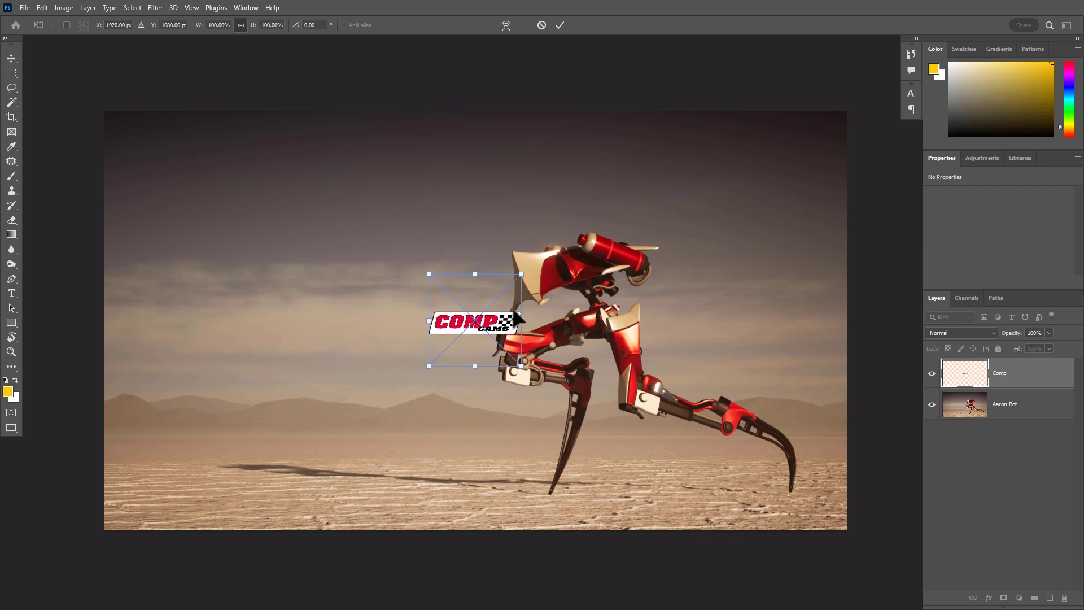
Place the racing sponsor logo images, from Comp through Cometic_200, as embedded smart objects above the Aaron Bot layer
left_click(563, 23)
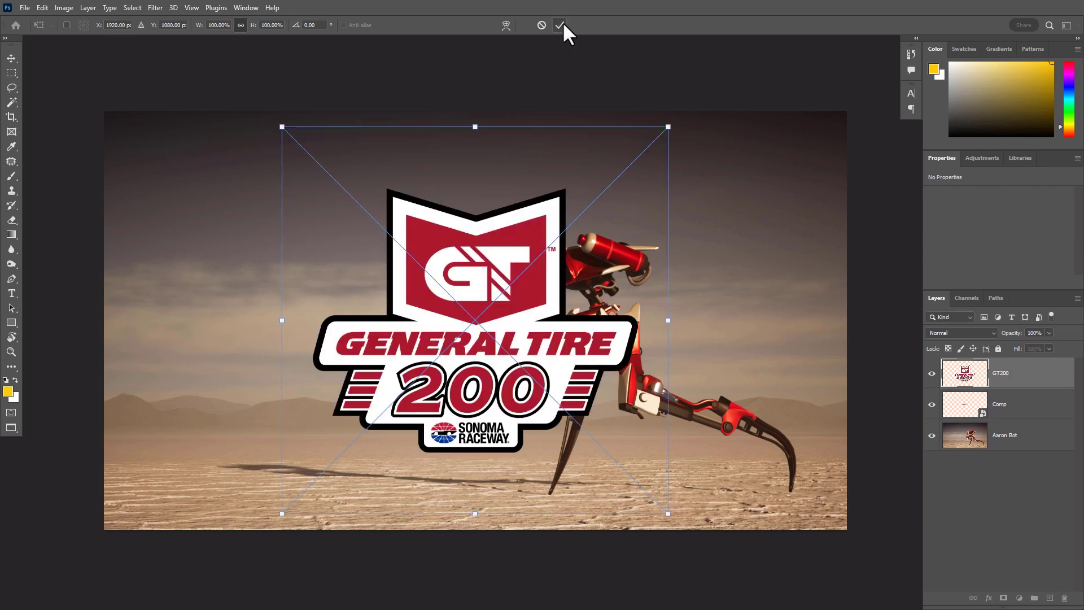
left_click(563, 23)
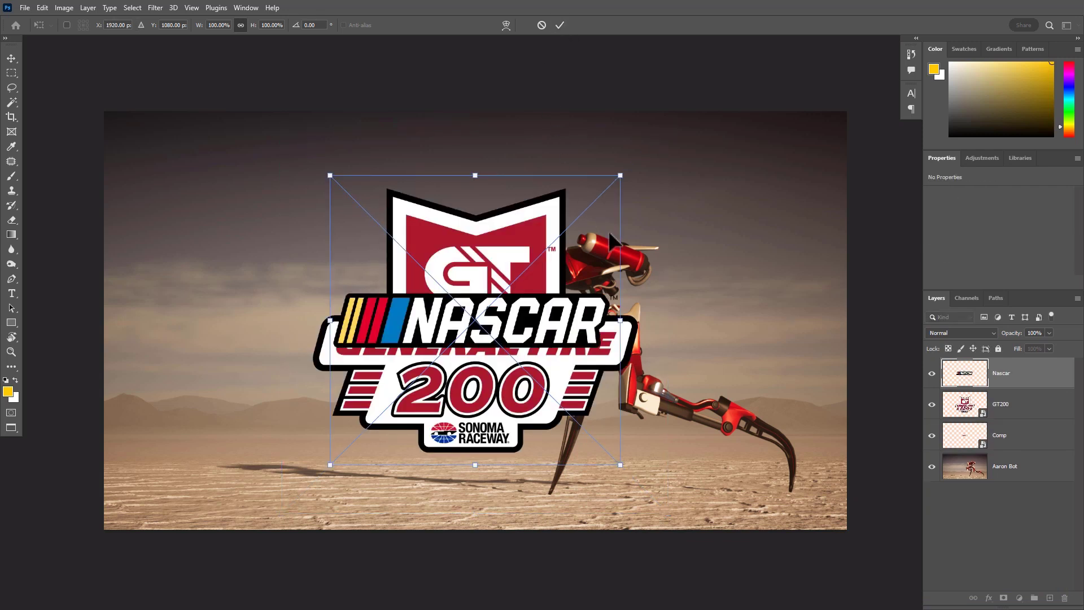
key("Return")
key("Return")
key("Return")
key("Return")
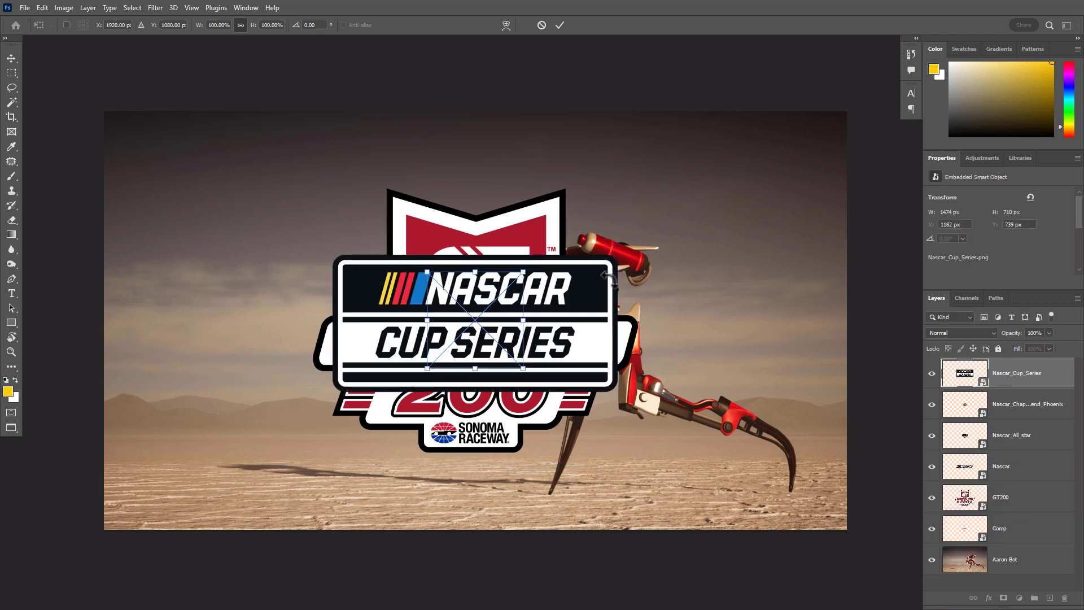
key("Return")
key("Return")
key("Return")
key("Return")
key("Return")
key("Return")
key("Return")
key("Return")
key("Return")
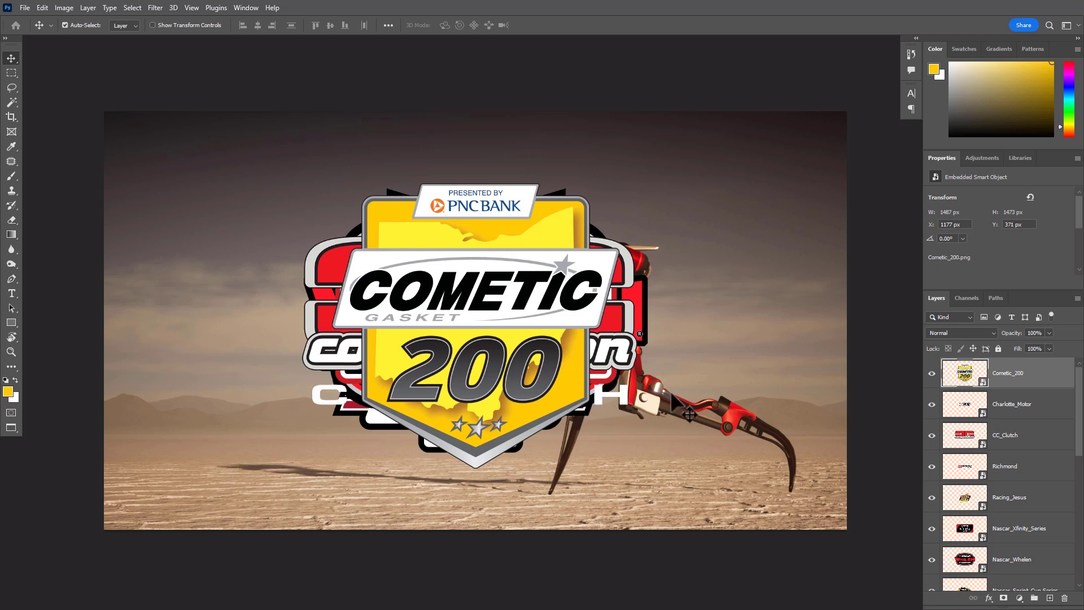
Try moving the Cometic_200 logo and rasterizing its layer, undoing each change
left_click_drag(566, 372, 652, 355)
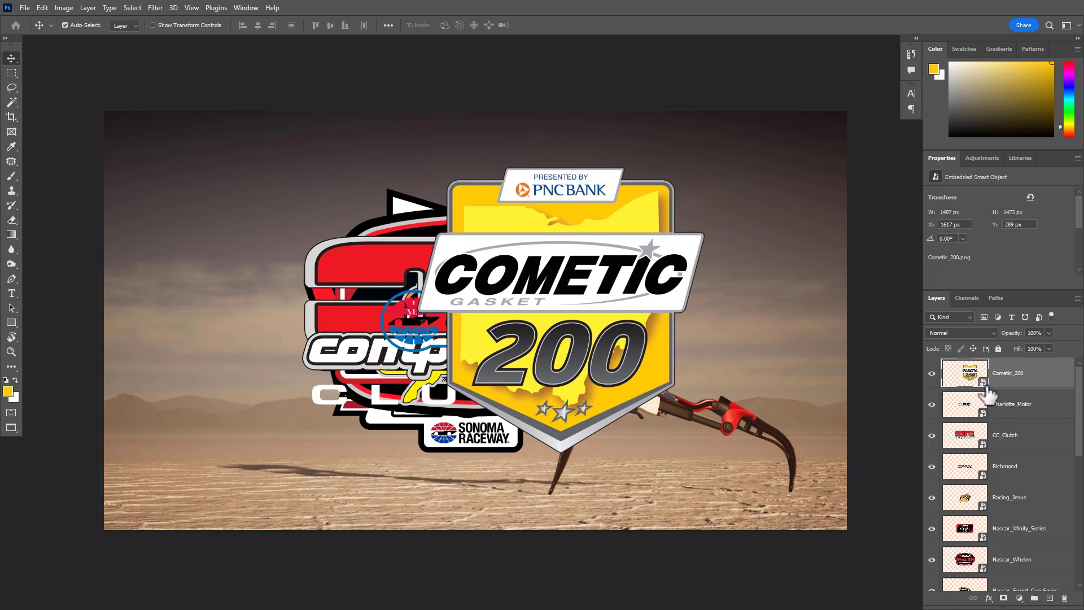
key("ctrl+z")
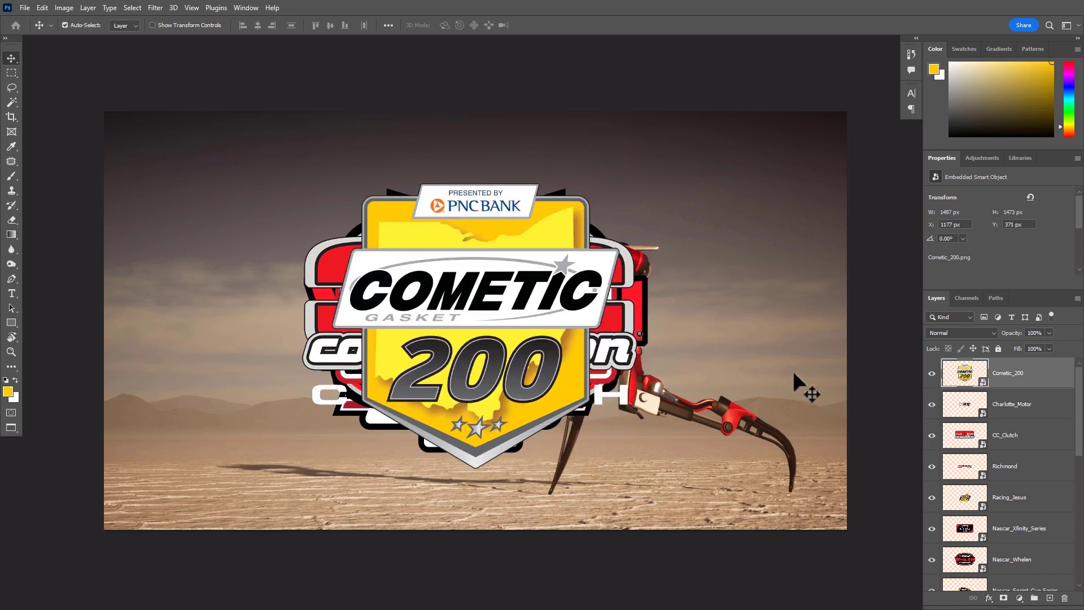
right_click(1044, 375)
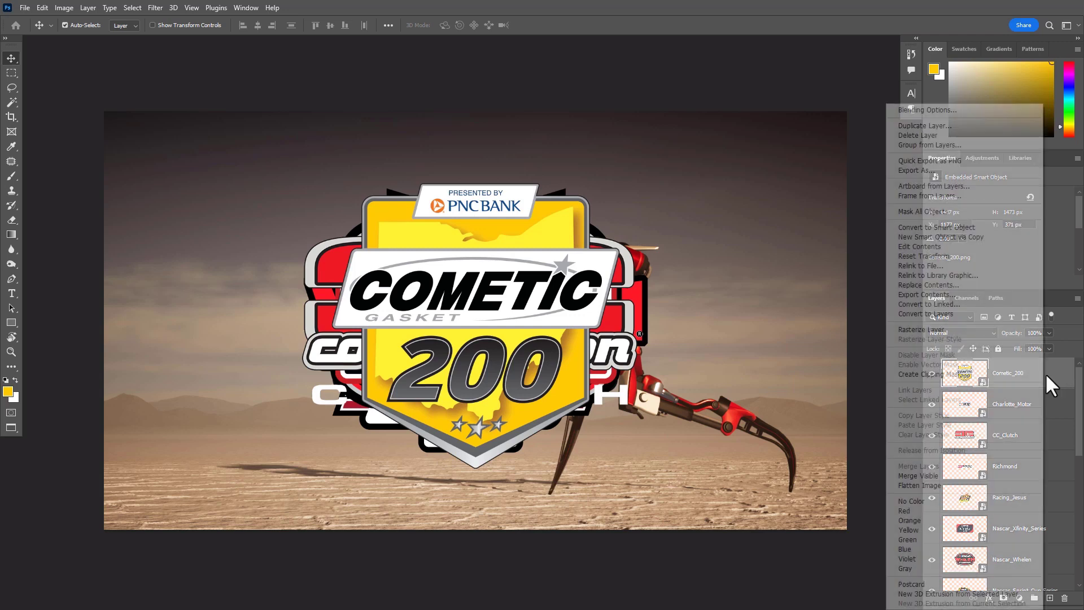
left_click(940, 330)
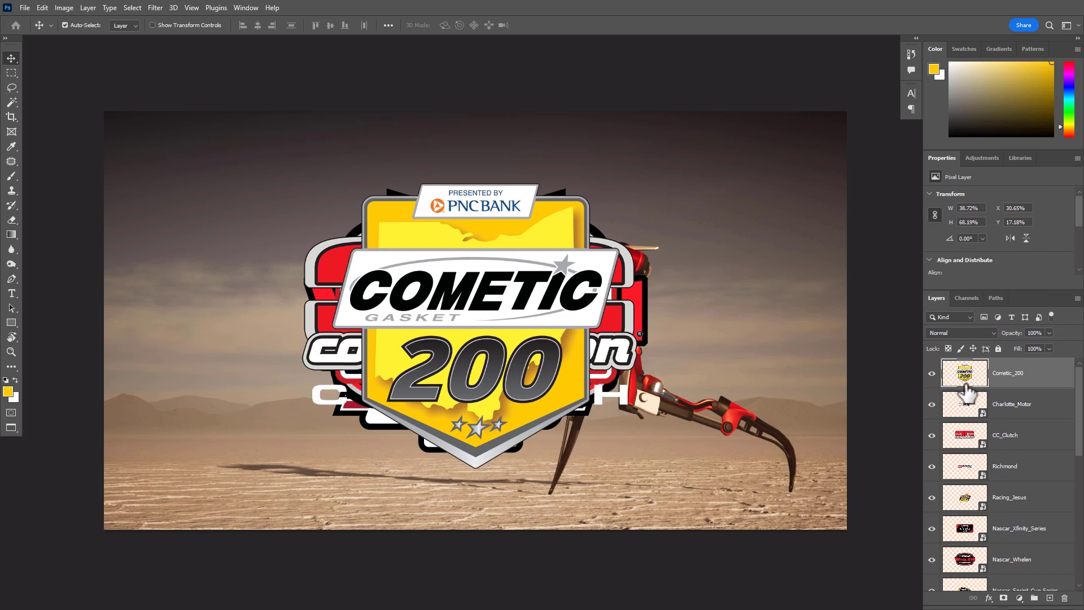
key("ctrl+z")
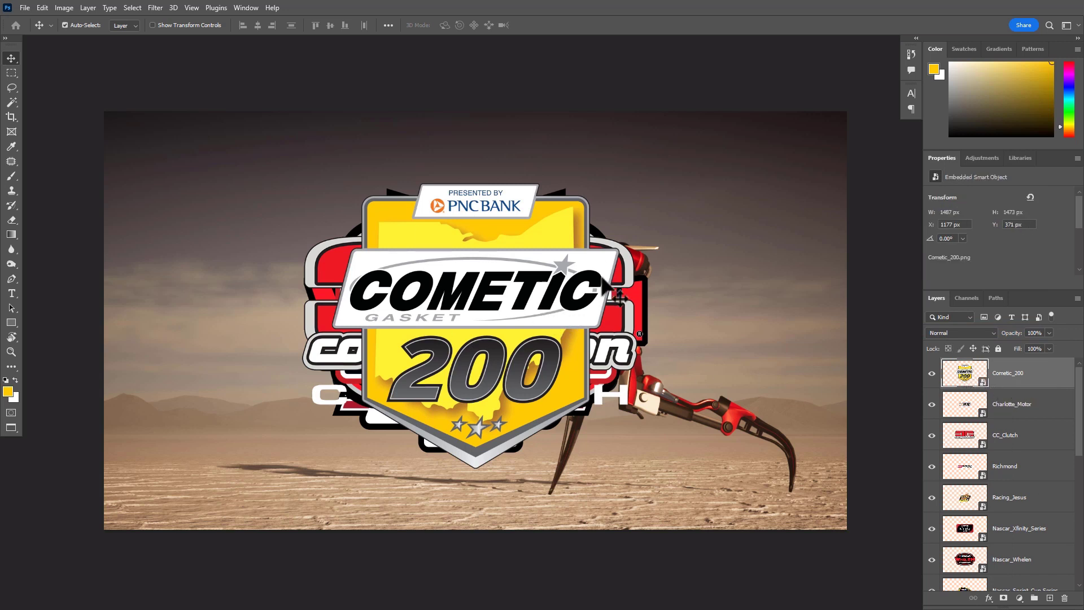
Duplicate the Cometic_200 layer and rasterize the copy
left_click_drag(1043, 382, 1048, 596)
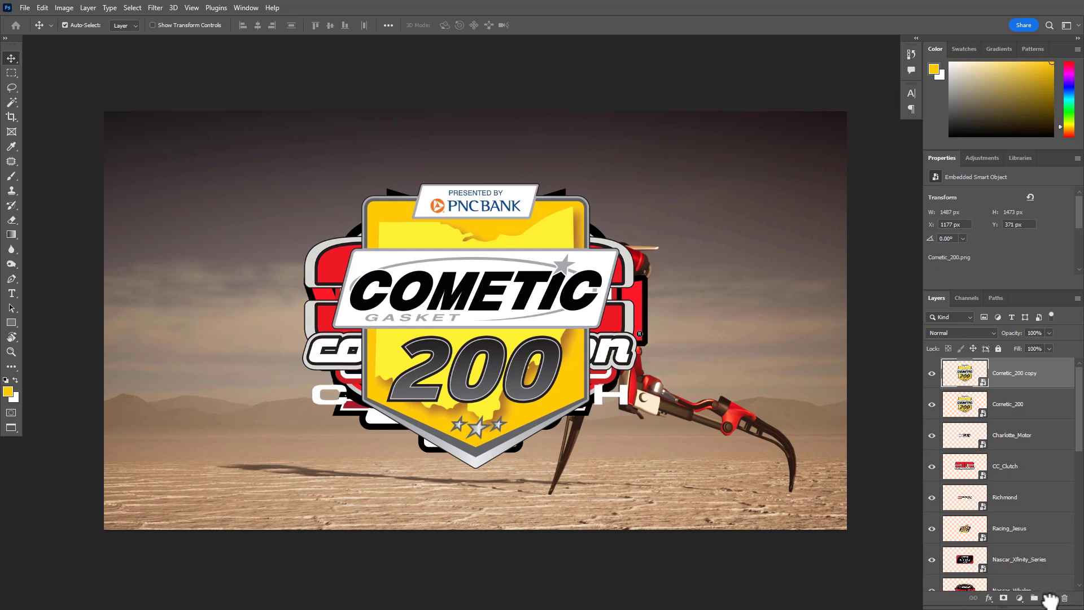
right_click(1048, 374)
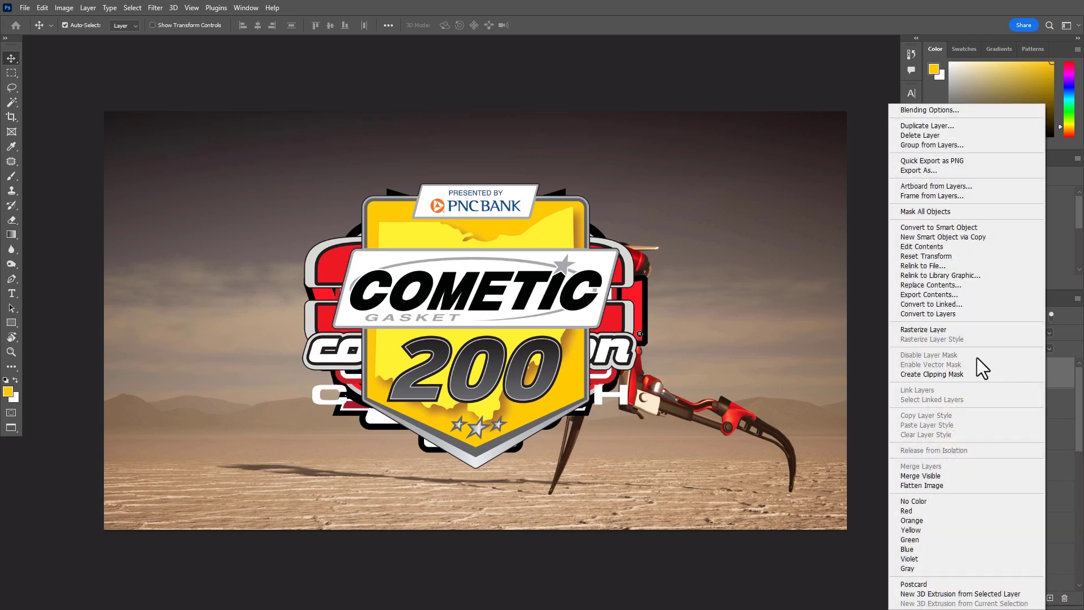
left_click(940, 330)
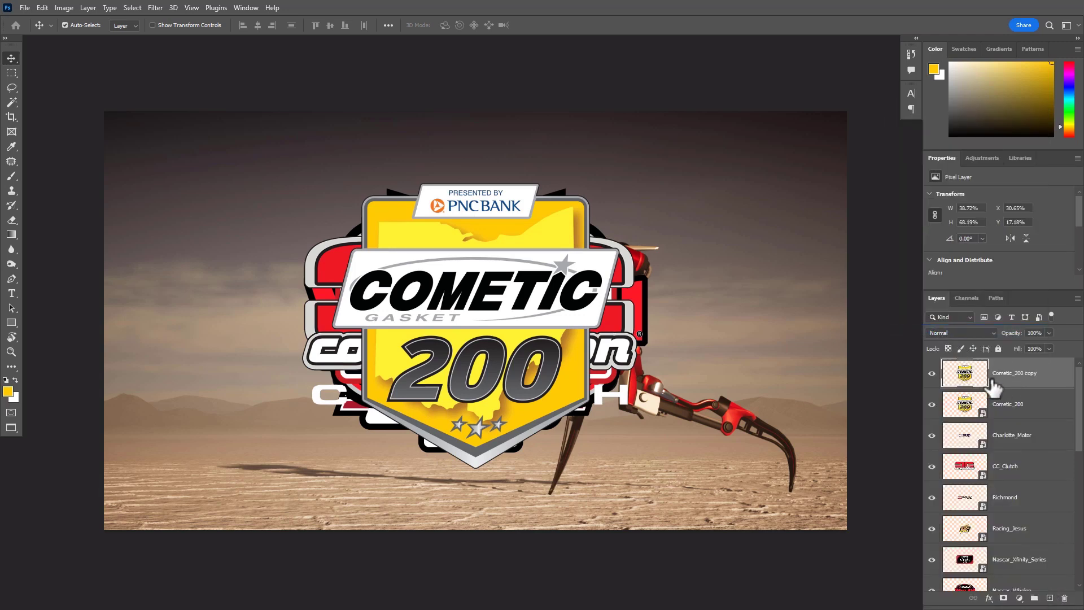
Transform Cometic_200 and its rasterized copy together, shrinking both to a tiny logo near the canvas's left edge
left_click(1045, 407, "shift")
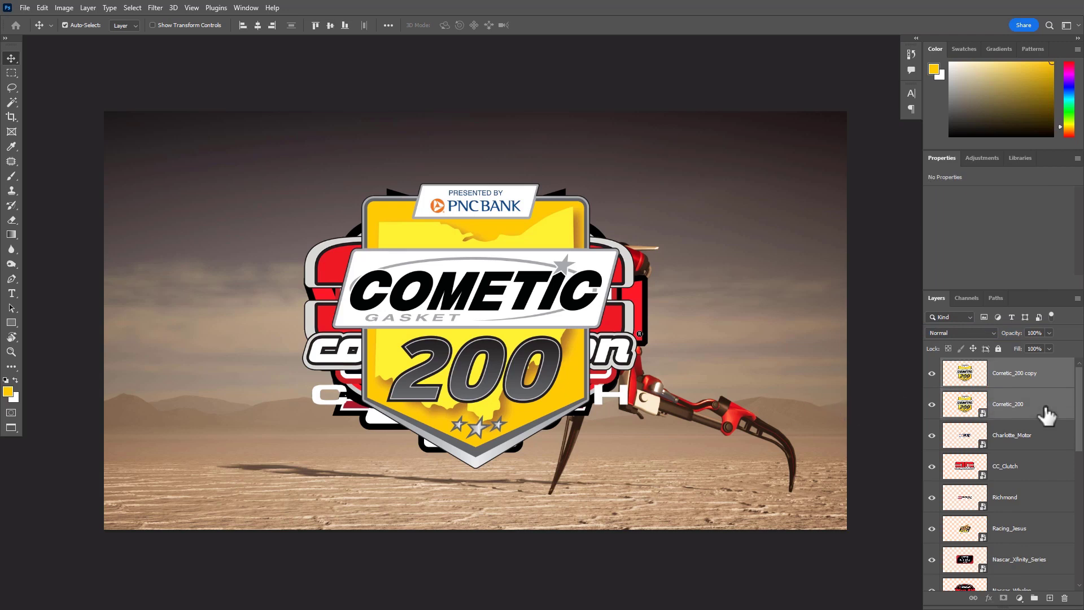
key("ctrl+t")
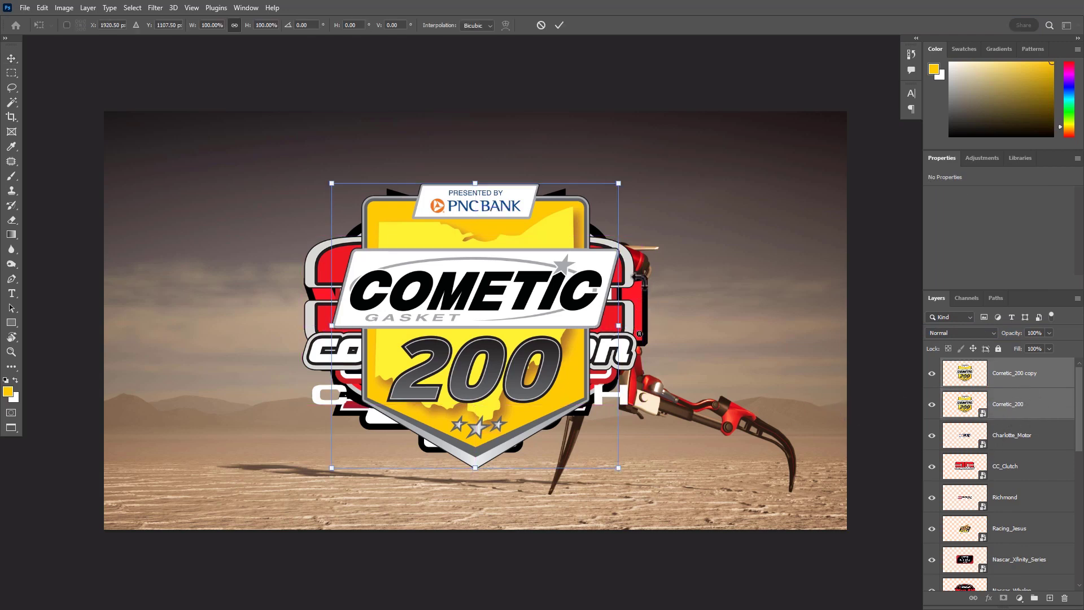
left_click_drag(623, 181, 153, 367)
key("Return")
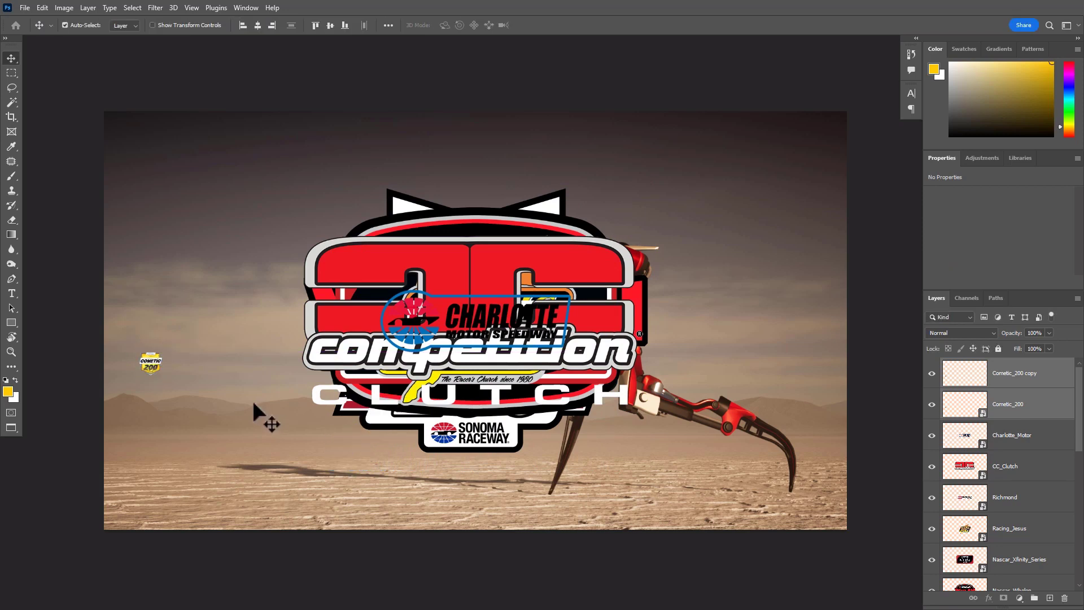
Scale Cometic_200 and its rasterized copy together back up until the logo is larger than the canvas height
key("ctrl+t")
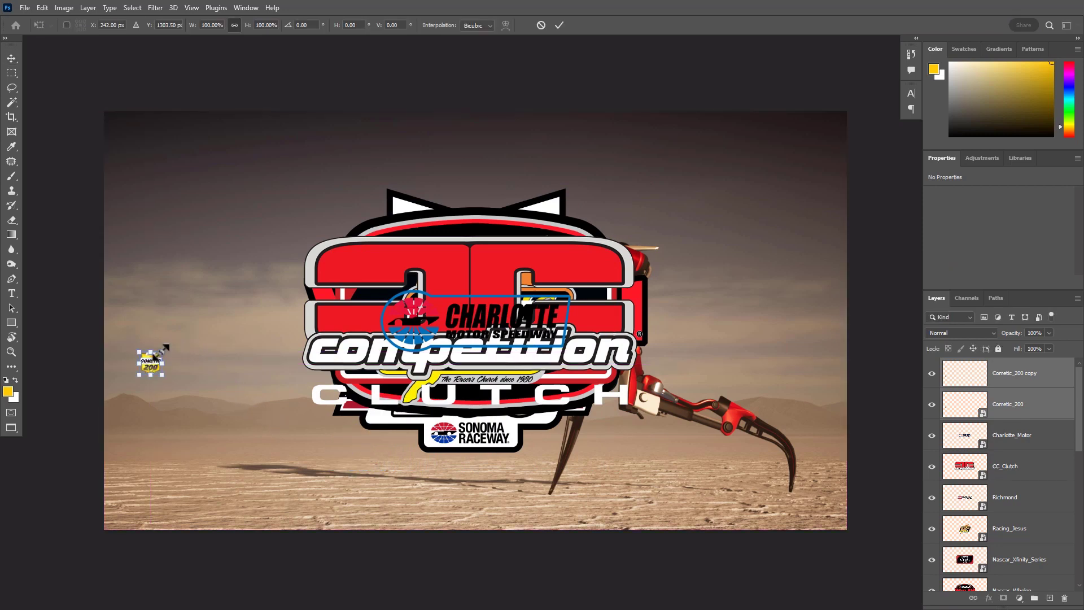
left_click_drag(164, 350, 606, 143)
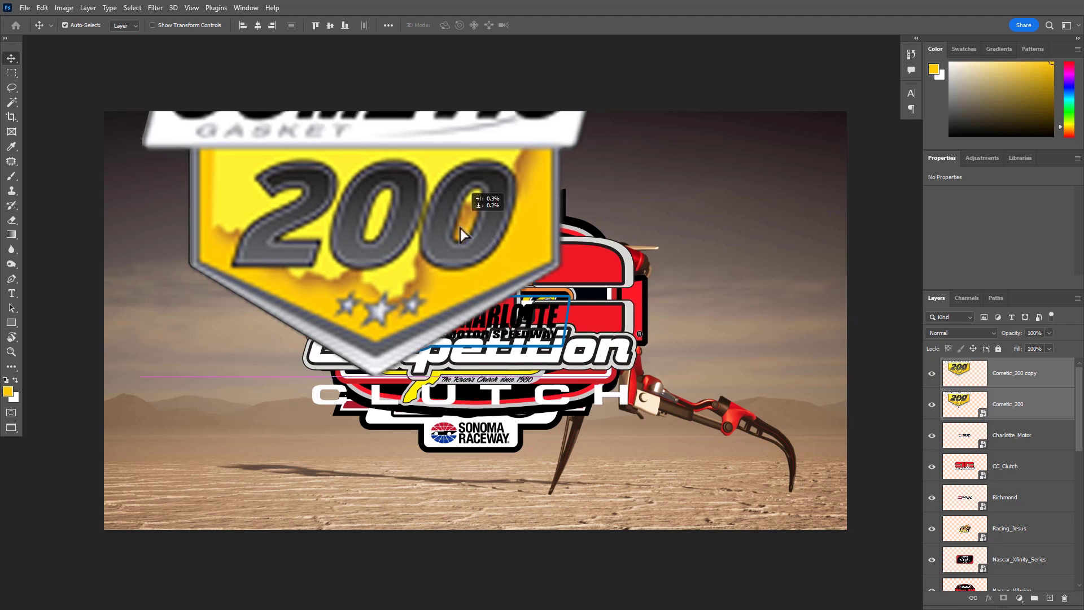
key("Escape")
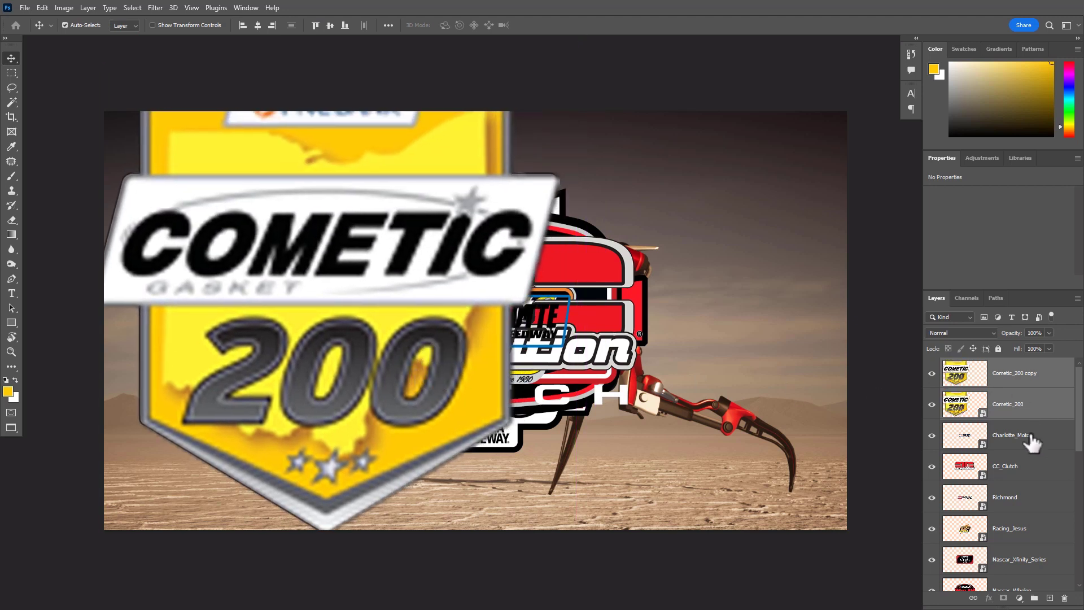
Place the rasterized Cometic_200 copy beside the smart object version to compare their sharpness
left_click(1032, 442)
left_click(1033, 379)
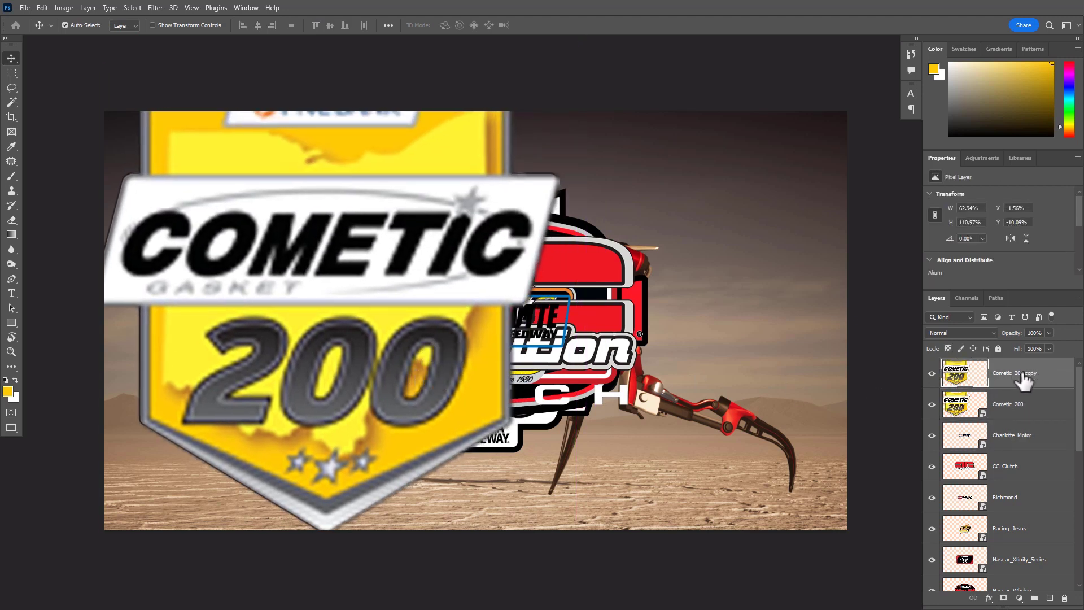
left_click_drag(356, 313, 716, 329)
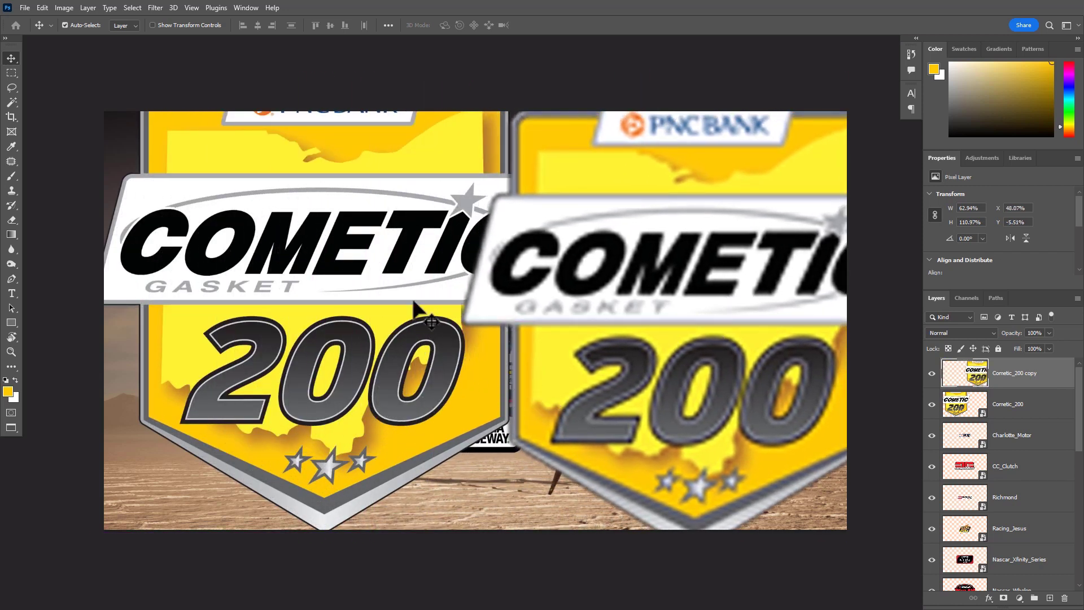
left_click_drag(415, 285, 351, 299)
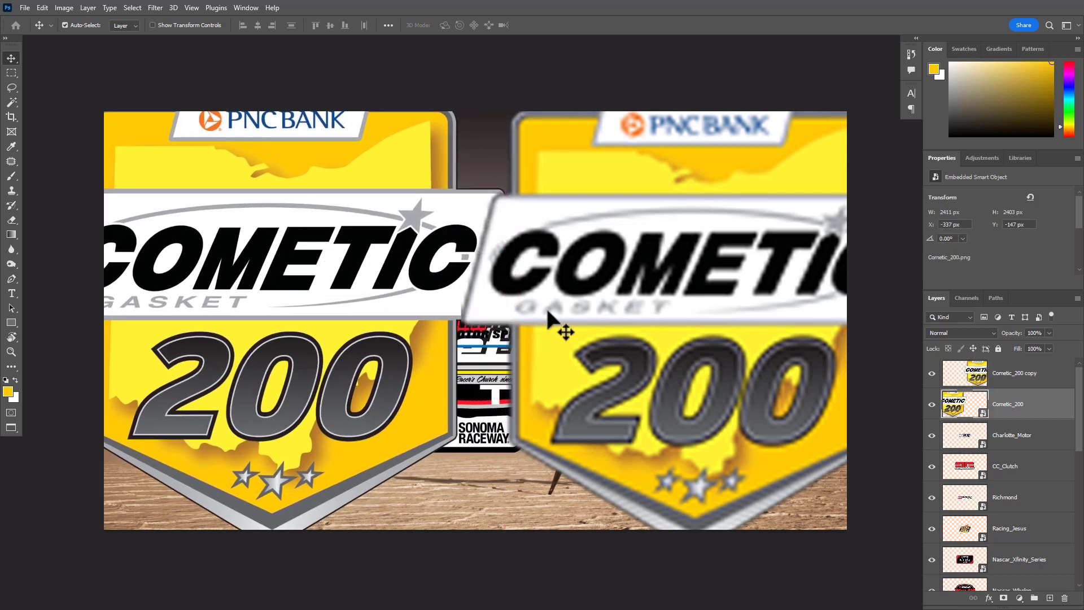
left_click_drag(697, 314, 631, 302)
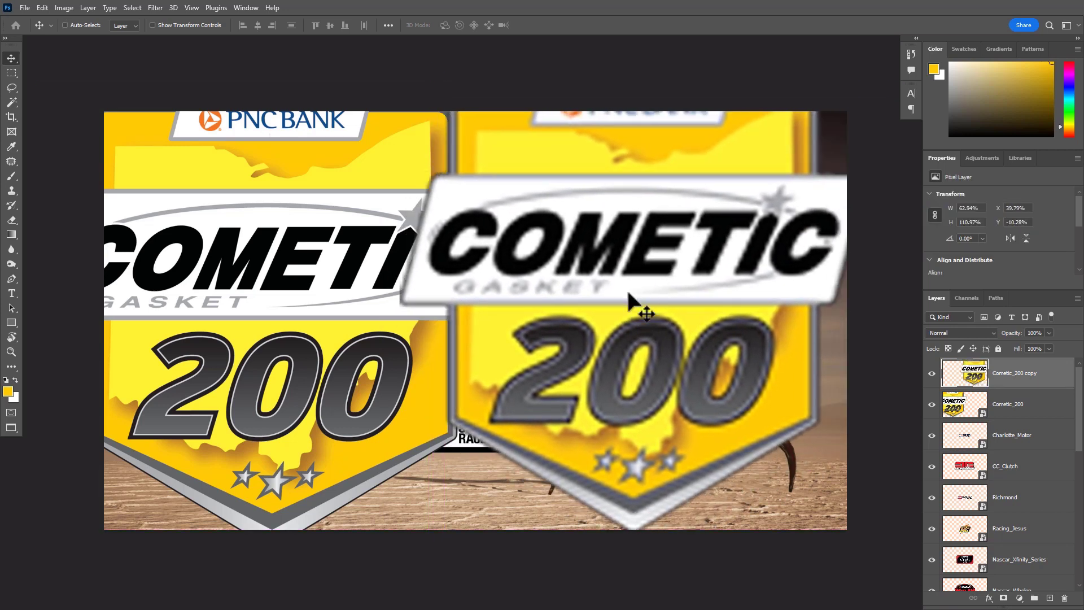
Undo the moves, scaling, rasterizing and duplication of the Cometic_200 logo
key("ctrl+z")
key("ctrl+z")
key("ctrl+z")
key("ctrl+z")
key("ctrl+z")
key("ctrl+z")
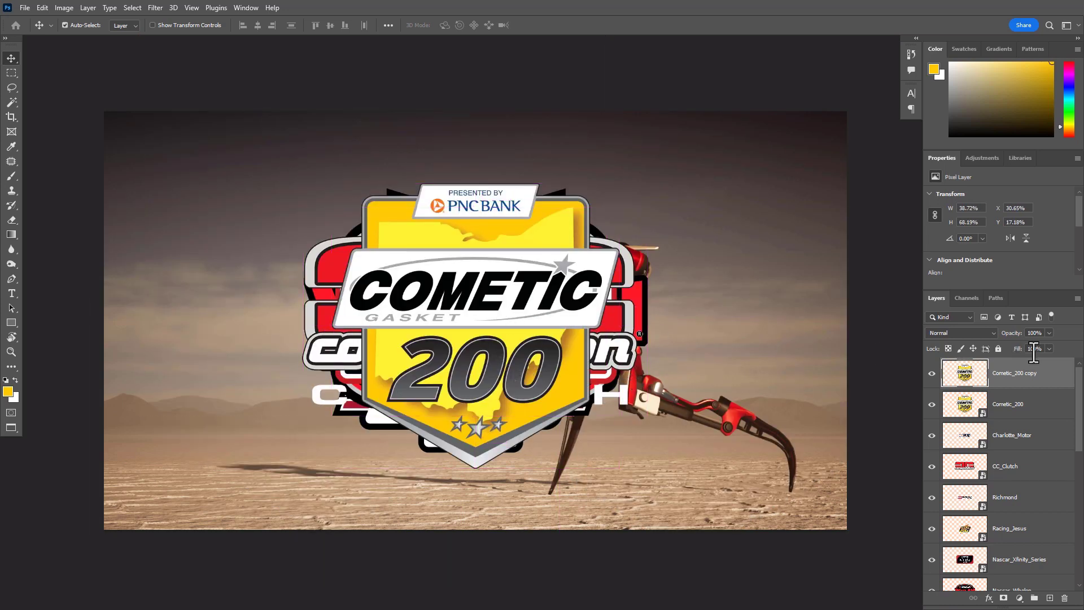
key("ctrl+z")
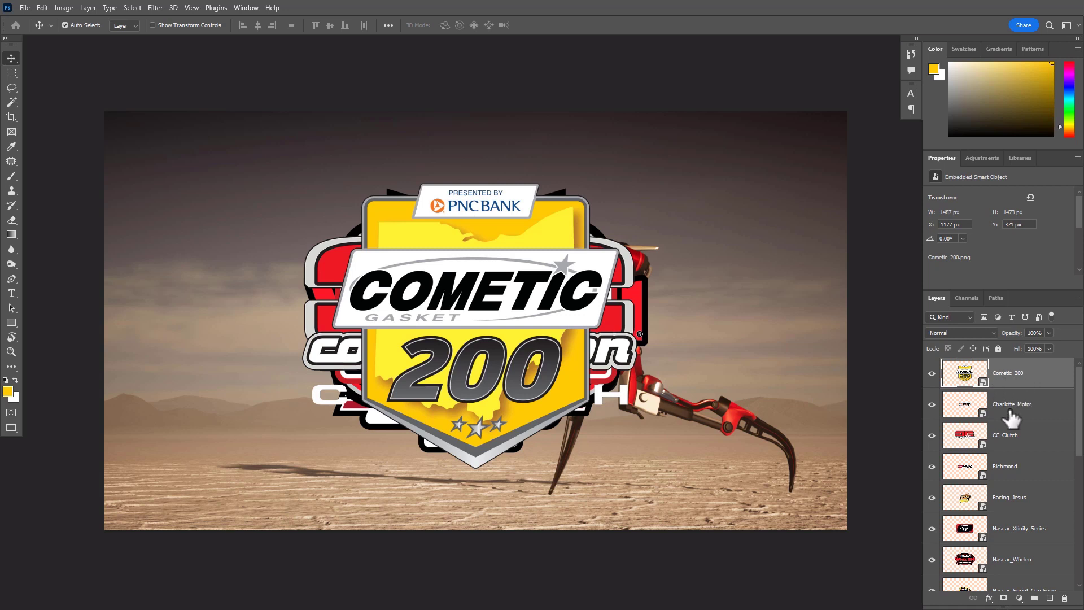
Group all logo layers from Cometic_200 down to Comp and name the group Decals
scroll(1009, 409, "down", 5)
scroll(1008, 414, "up", 6)
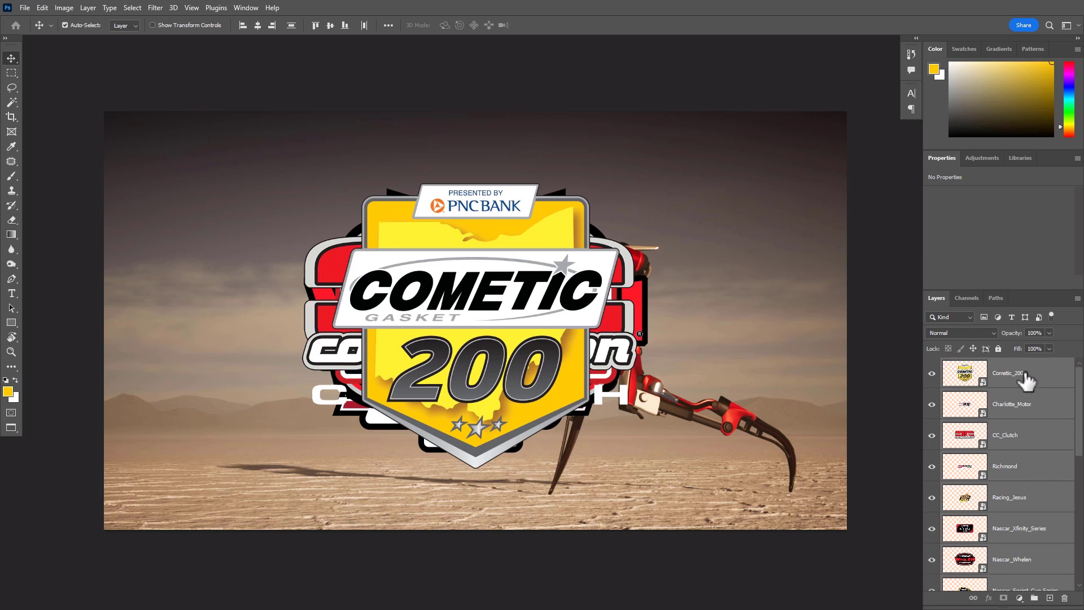
scroll(1028, 389, "down", 6)
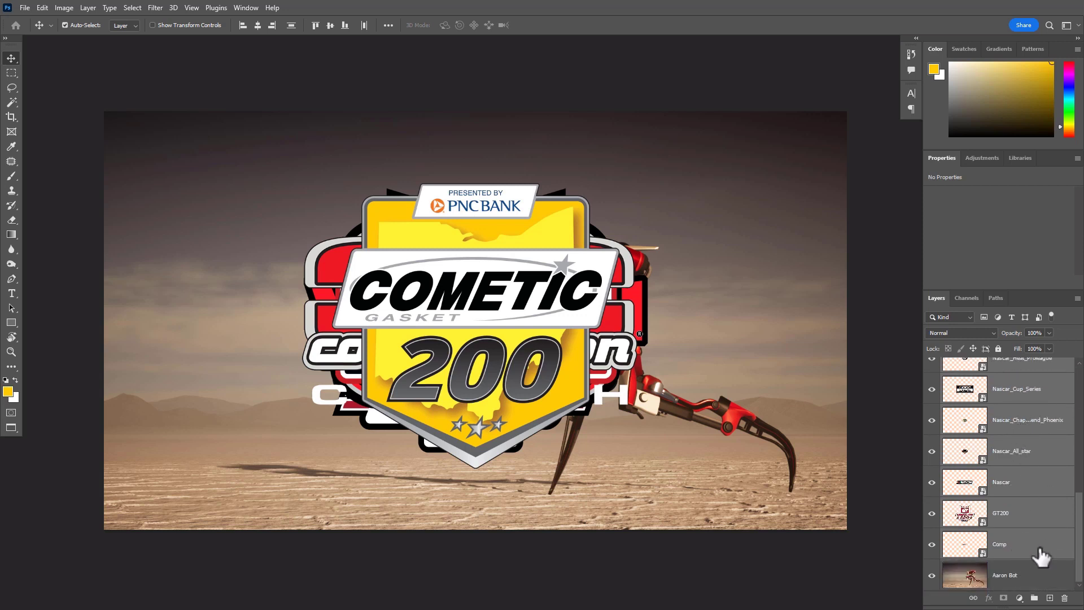
scroll(1032, 564, "up", 1)
scroll(1033, 576, "up", 1)
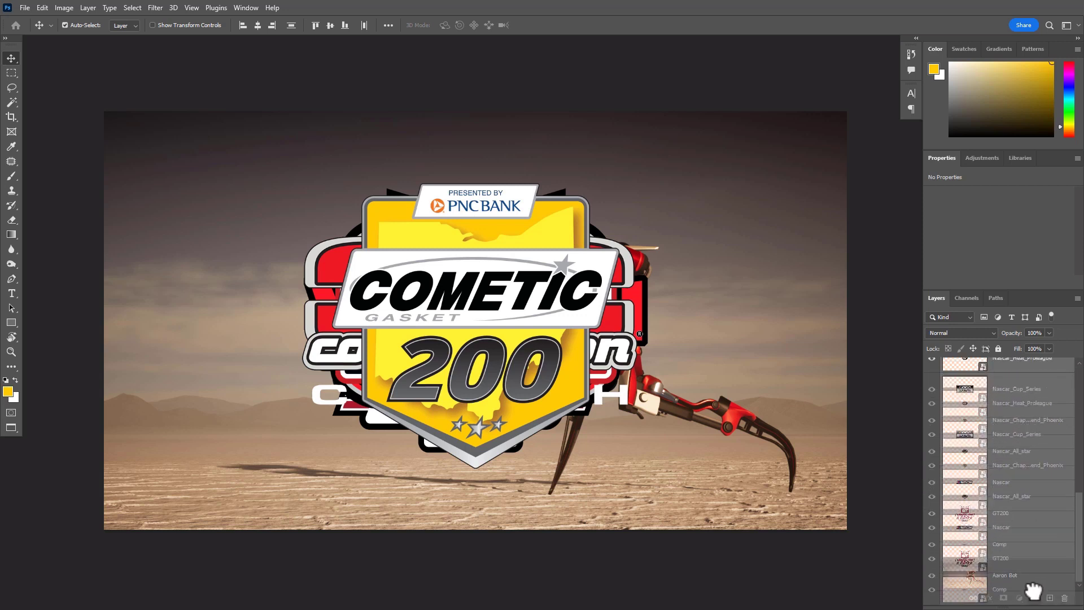
left_click_drag(1033, 597, 1034, 598)
double_click(964, 363)
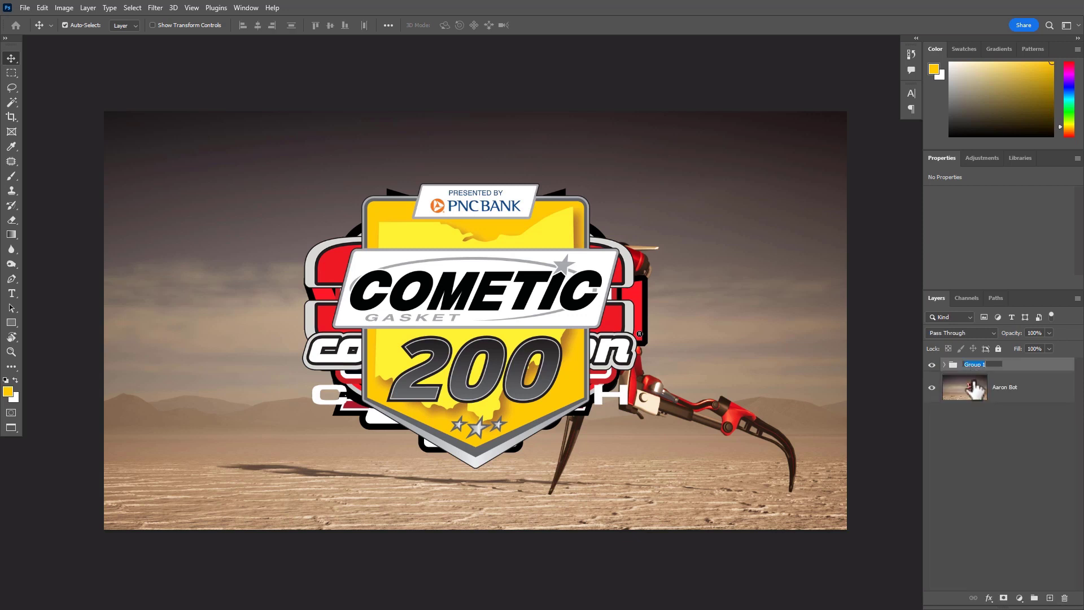
type("Decals")
key("Return")
Expand the Decals group, look through its layers, and toggle the group's visibility off and back on
left_click(1030, 394)
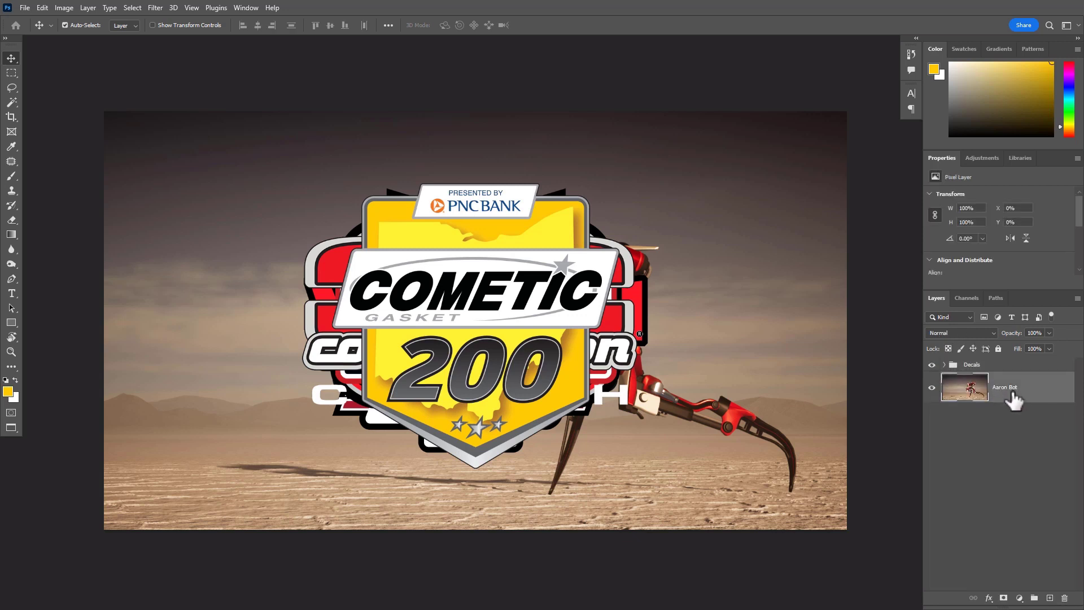
left_click(945, 364)
scroll(1036, 440, "down", 5)
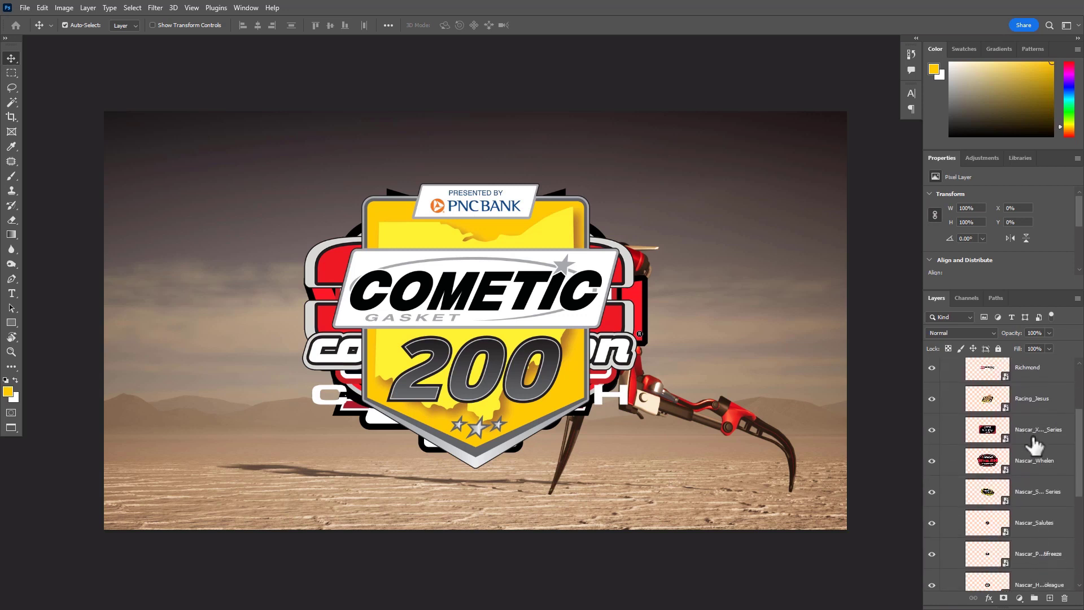
scroll(1034, 446, "up", 4)
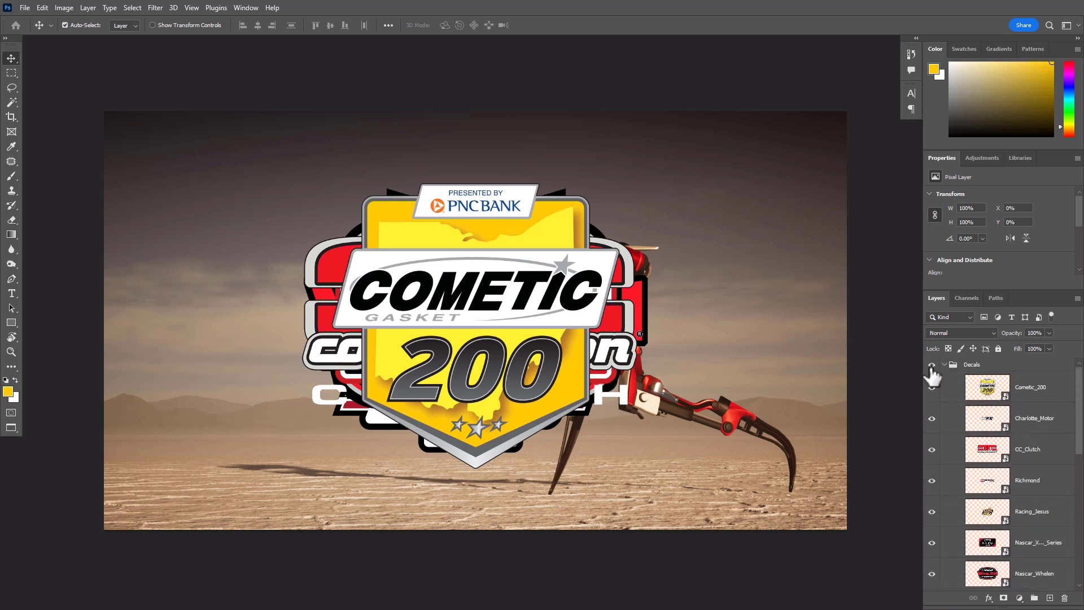
left_click(932, 366)
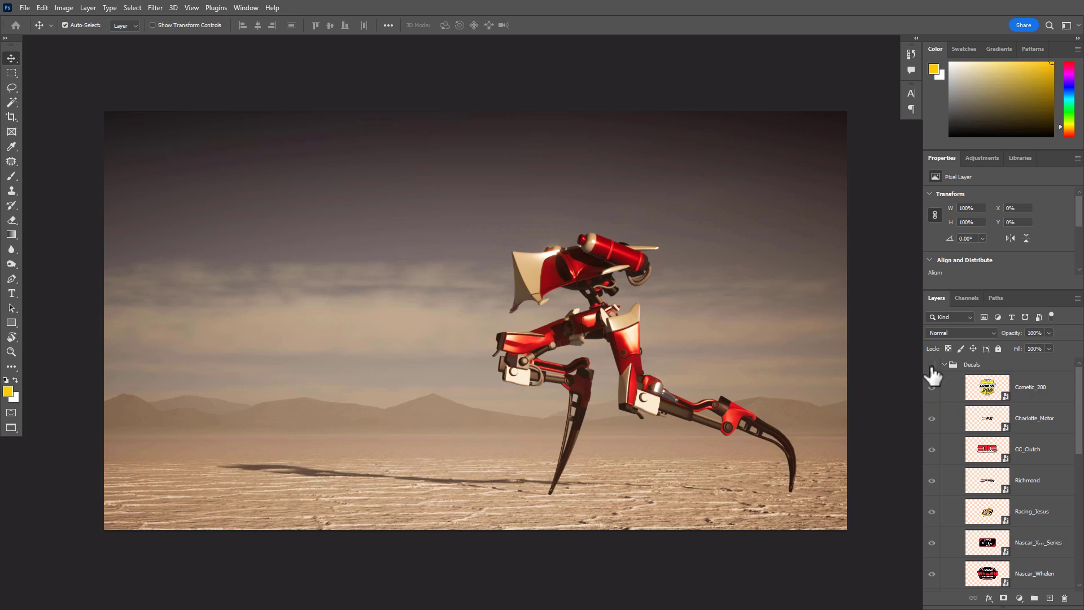
left_click(932, 452)
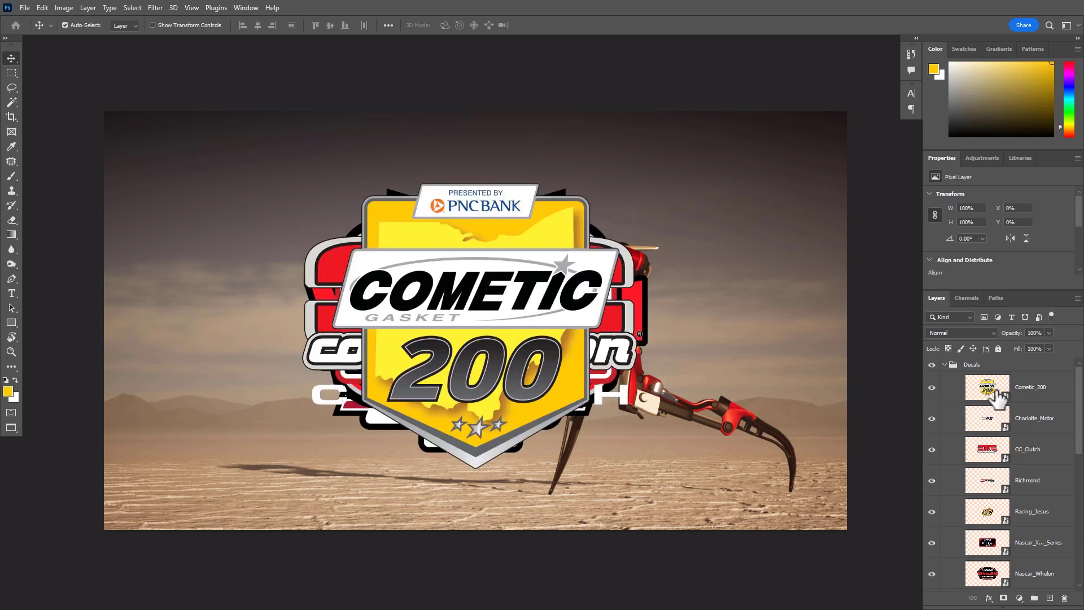
Switch the layer previews to small thumbnails
right_click(998, 398)
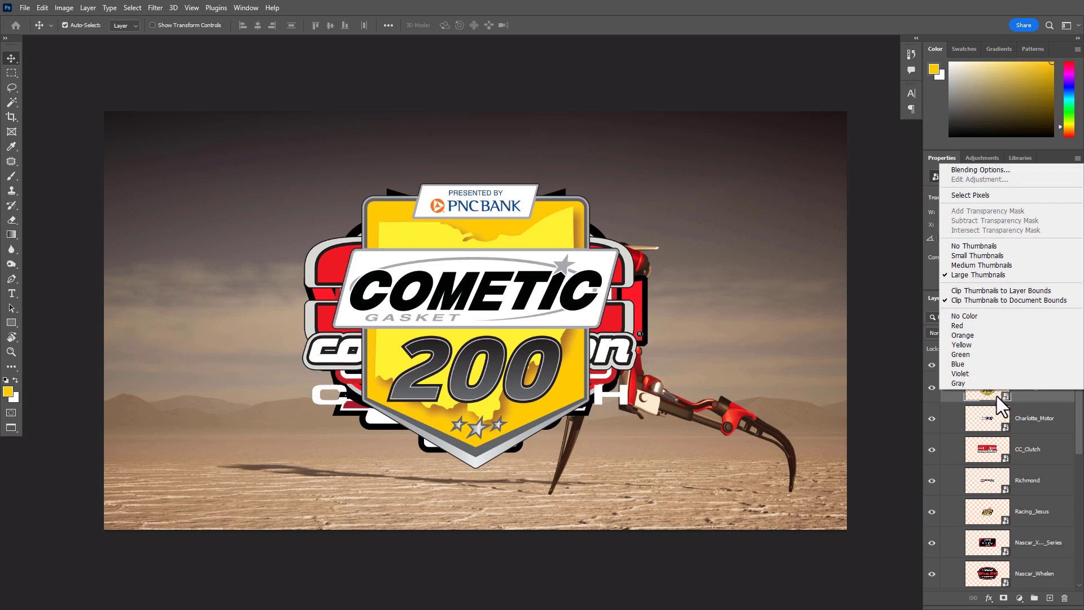
left_click(975, 255)
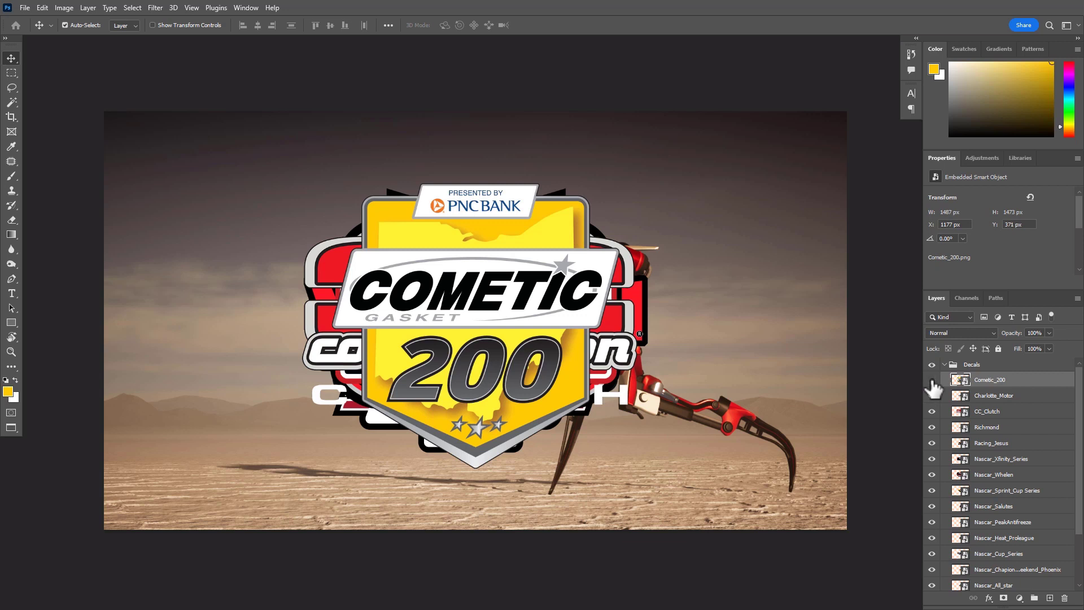
Hide every logo layer inside the Decals group, from Cometic_200 down to Comp
left_click_drag(932, 382, 931, 592)
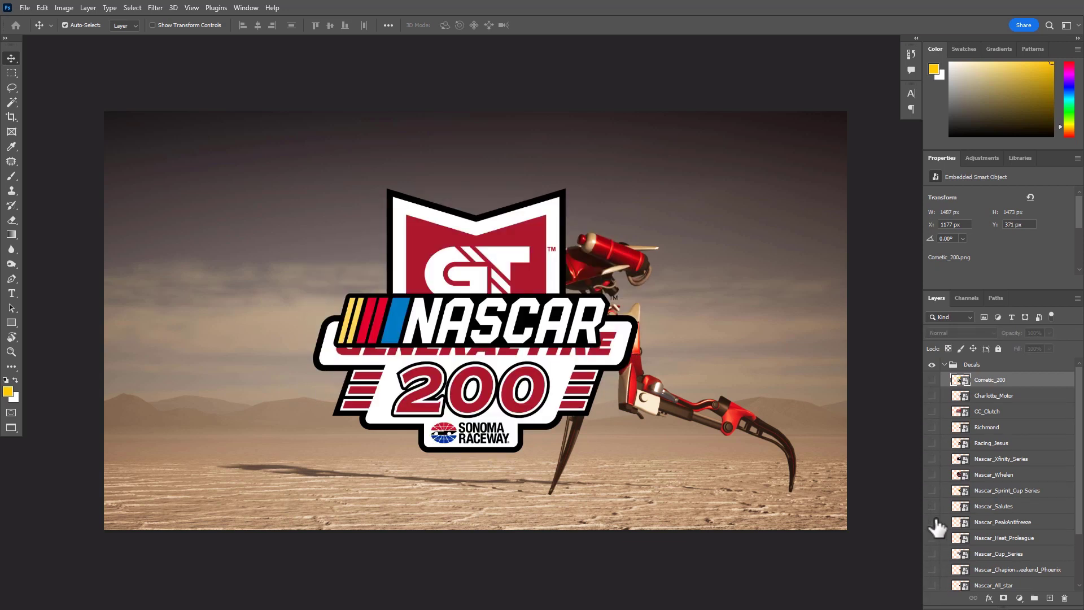
scroll(937, 526, "down", 3)
left_click_drag(937, 525, 934, 576)
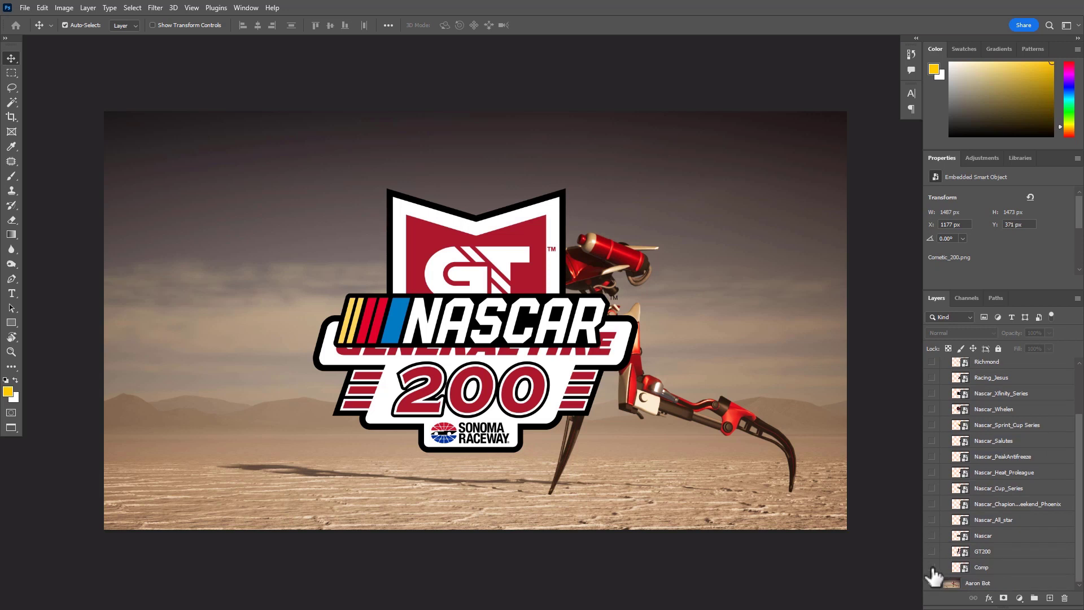
Switch the layer previews to large thumbnails and look through the logo layers
right_click(958, 424)
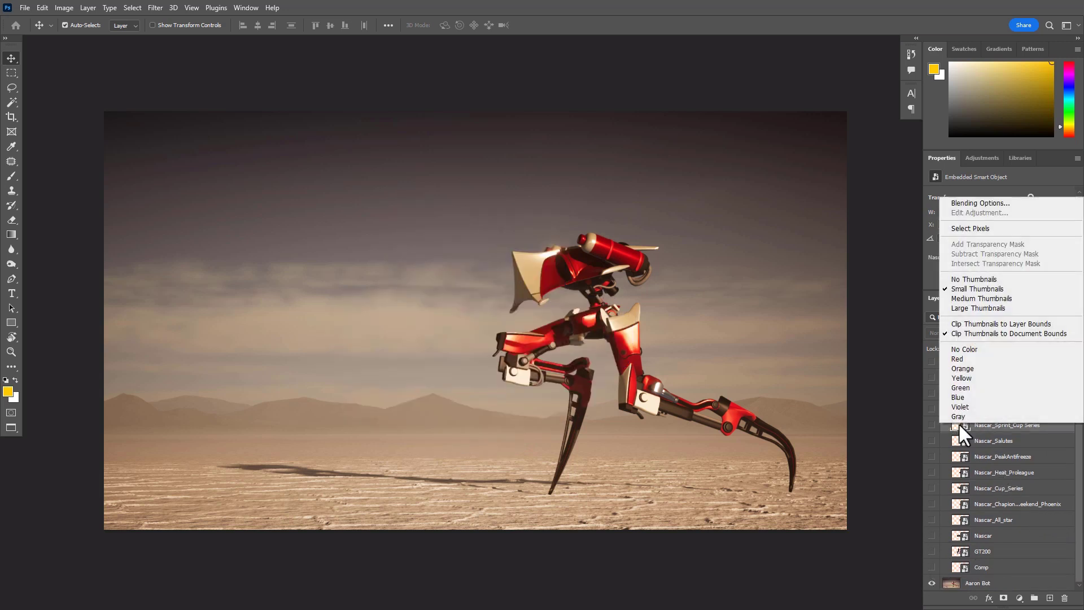
left_click(976, 309)
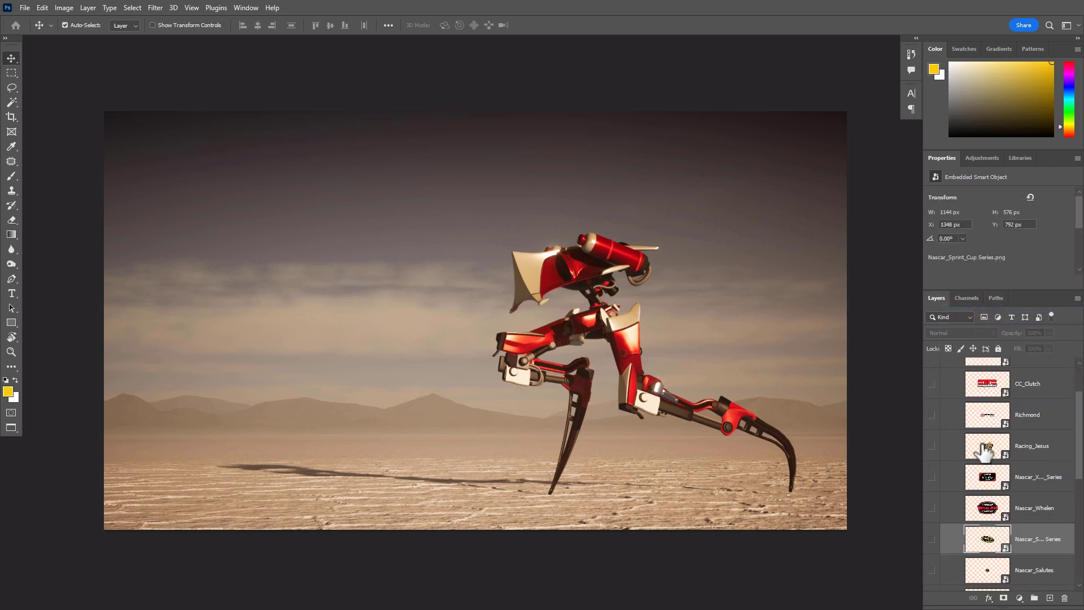
scroll(992, 480, "down", 1)
scroll(993, 482, "down", 5)
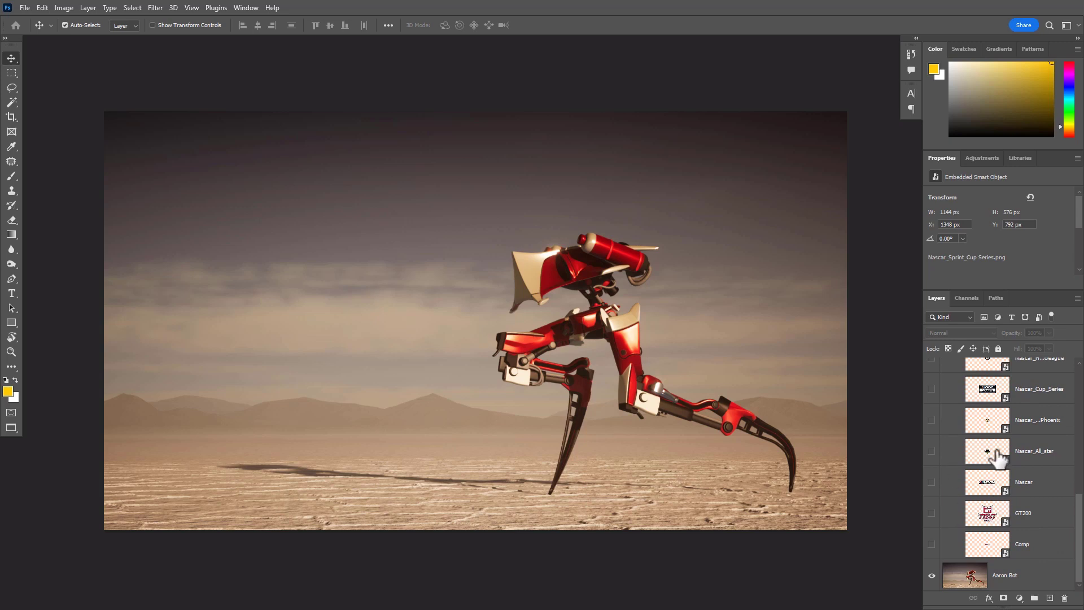
Switch to the Competition folder in File Explorer and try placing the Nascar logo onto the robot image
key("alt+Tab")
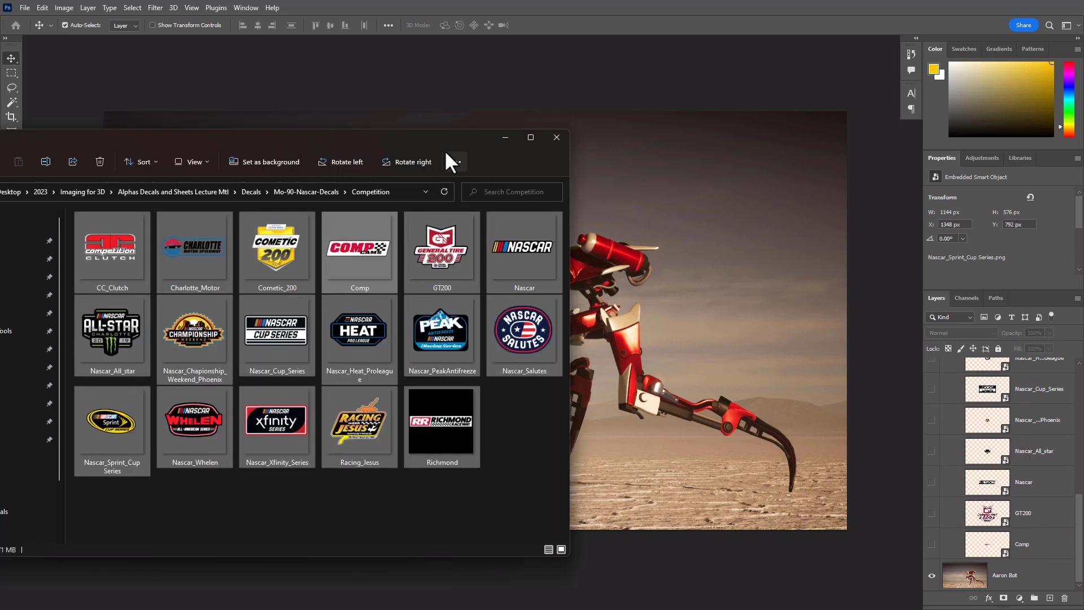
left_click(528, 420)
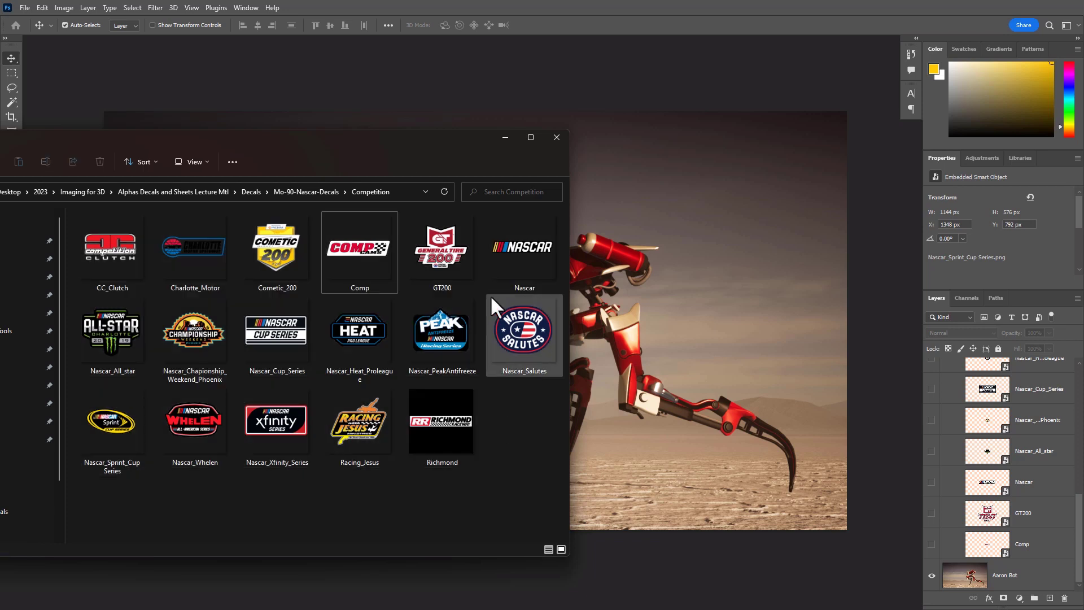
left_click_drag(461, 141, 420, 86)
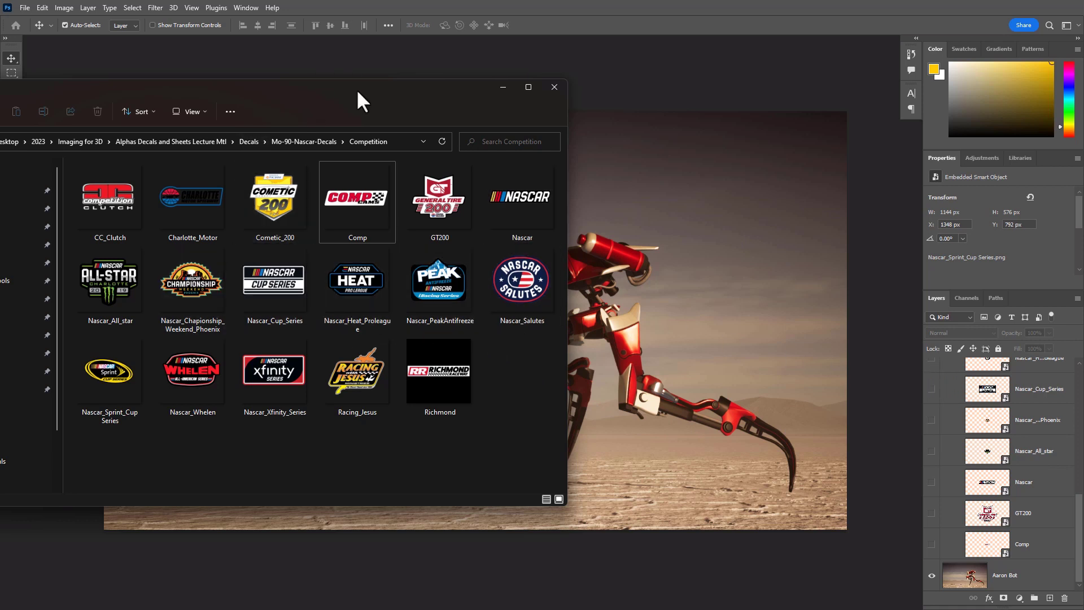
left_click_drag(358, 92, 304, 124)
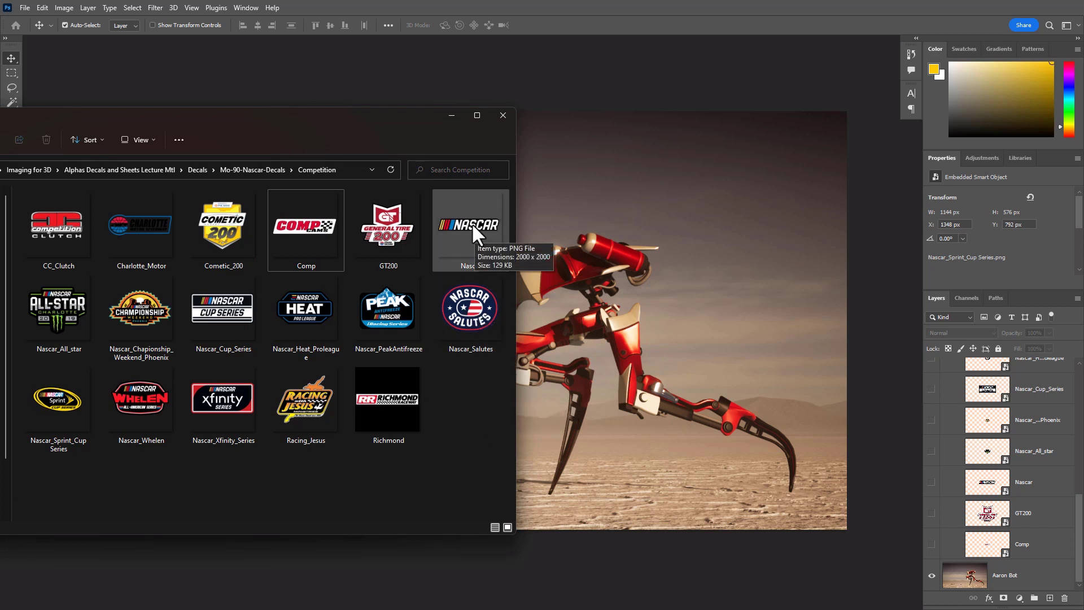
left_click_drag(472, 222, 638, 214)
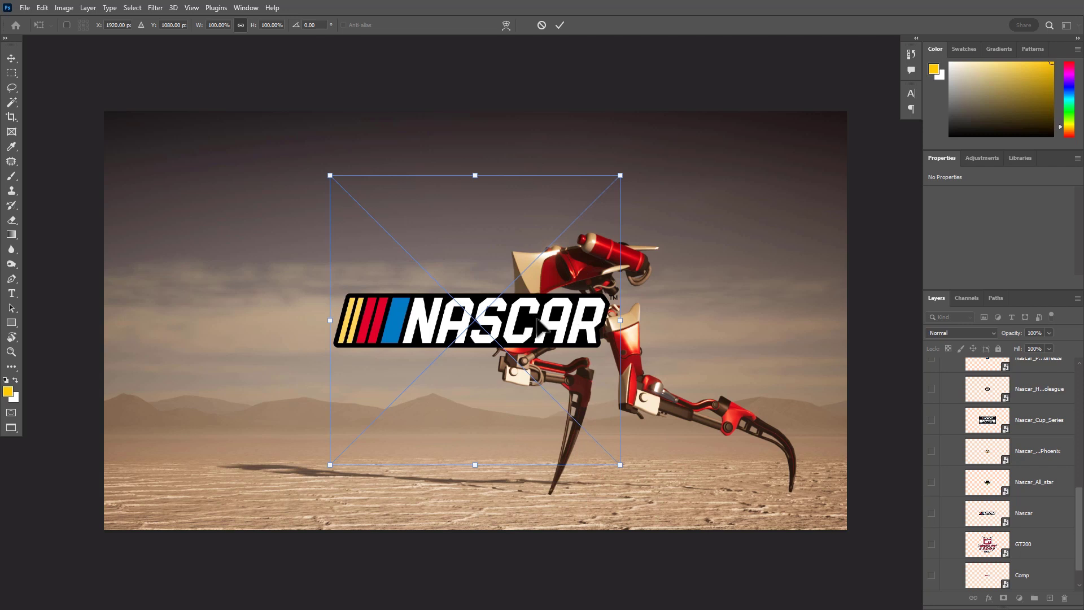
key("Escape")
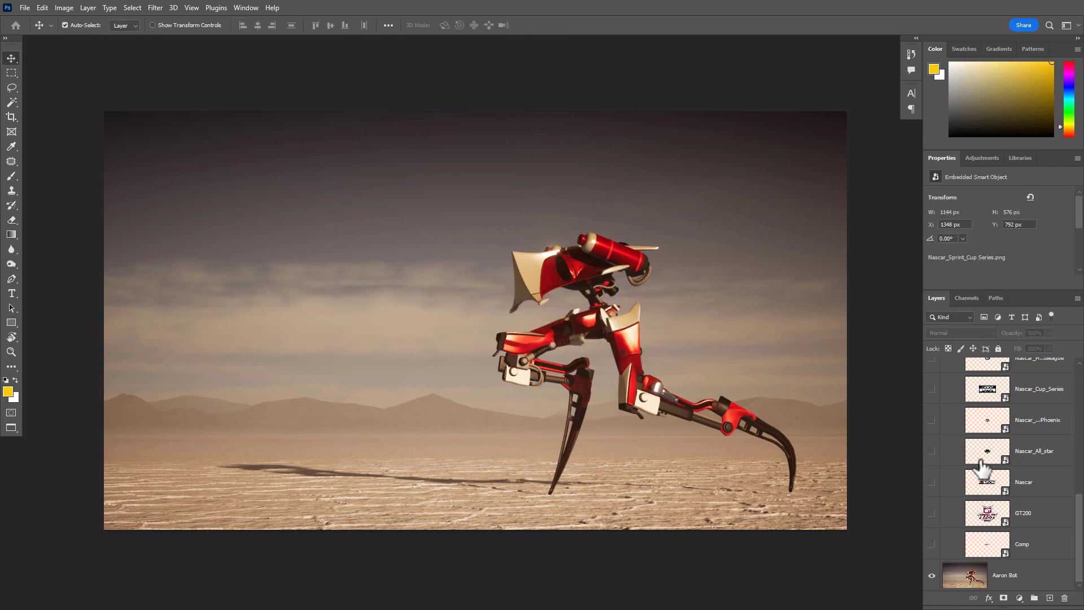
Collapse the Decals group and turn off its visibility
scroll(1011, 469, "up", 10)
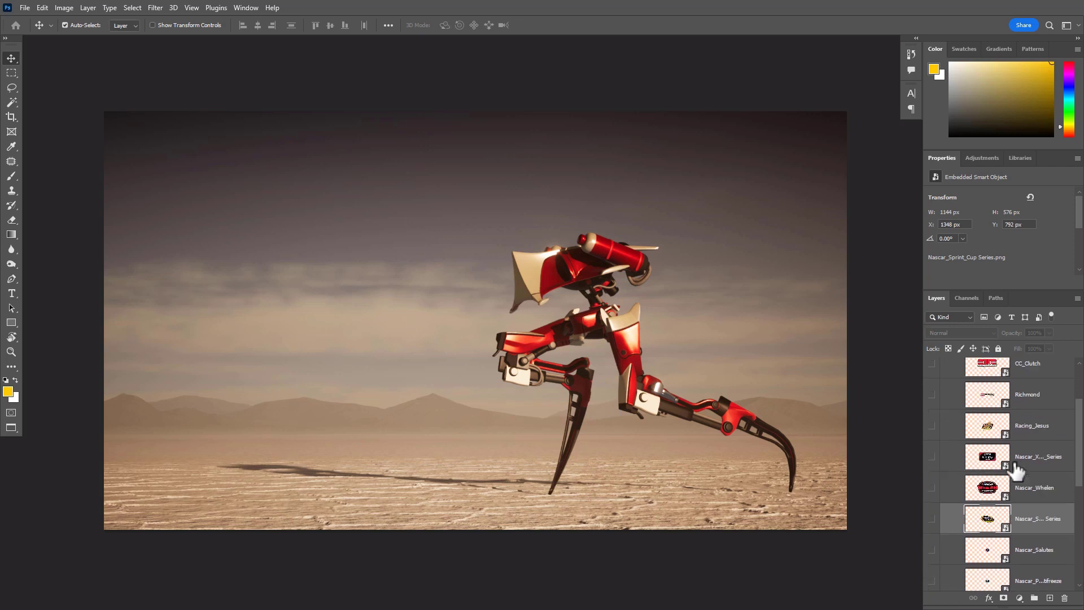
scroll(1015, 467, "up", 3)
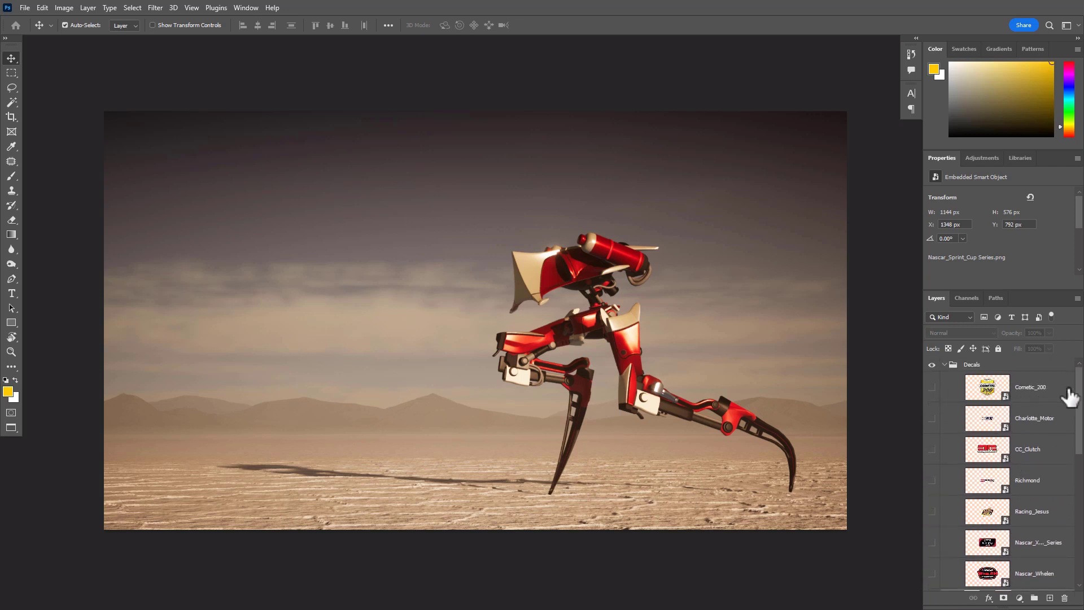
left_click(943, 364)
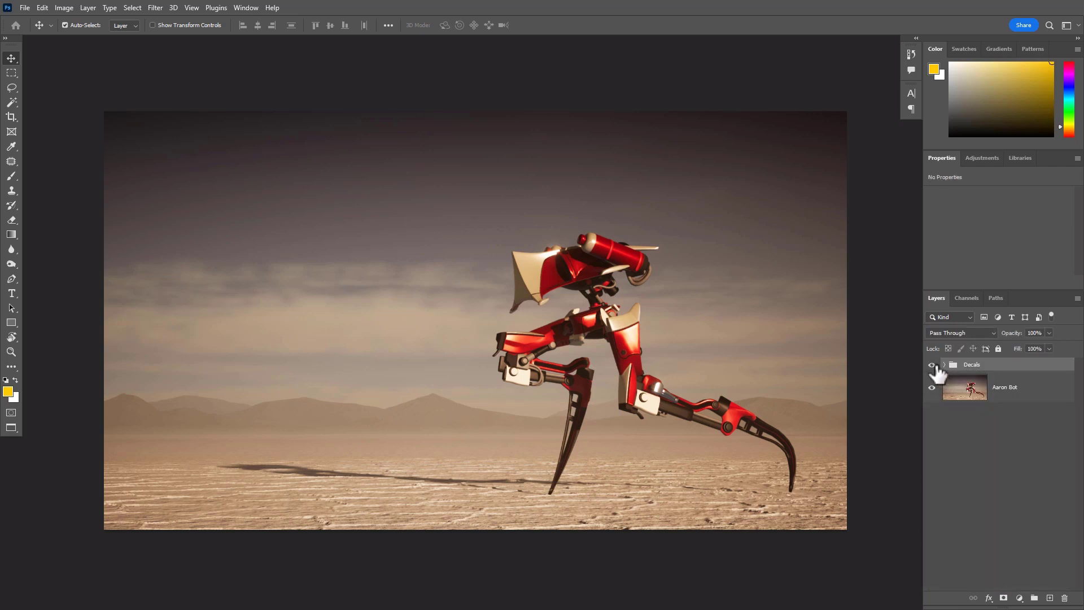
left_click(932, 365)
Color-label the Decals group yellow and the Aaron Bot layer violet
right_click(955, 372)
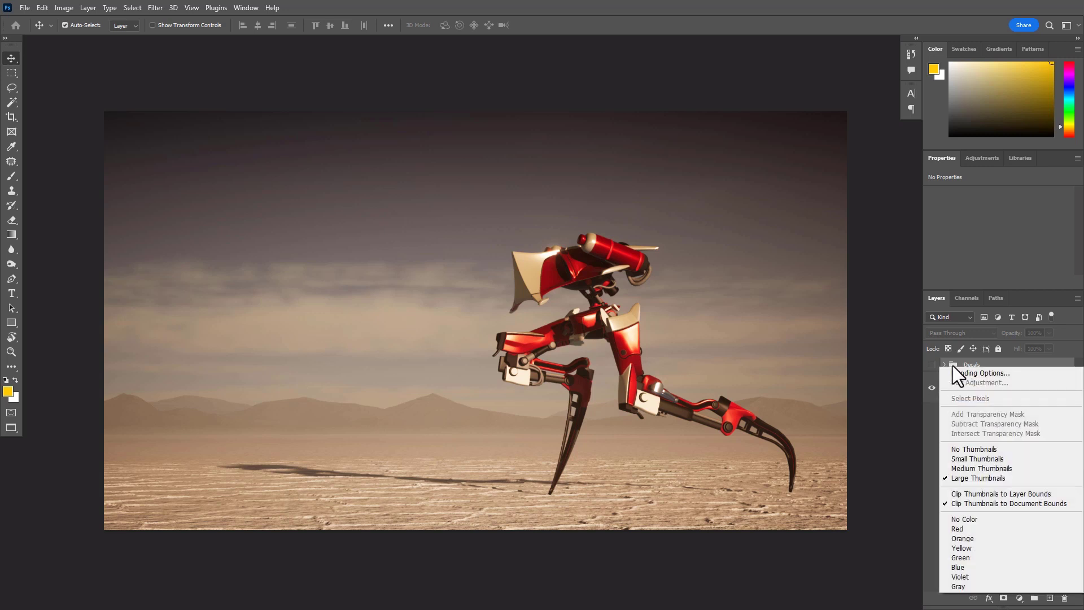
left_click(972, 548)
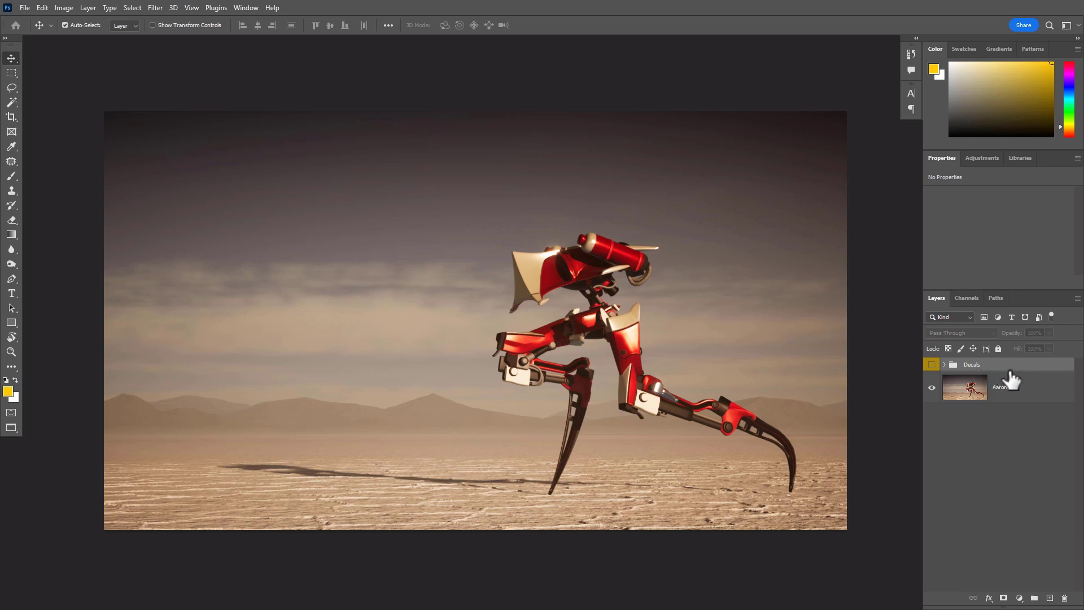
right_click(998, 394)
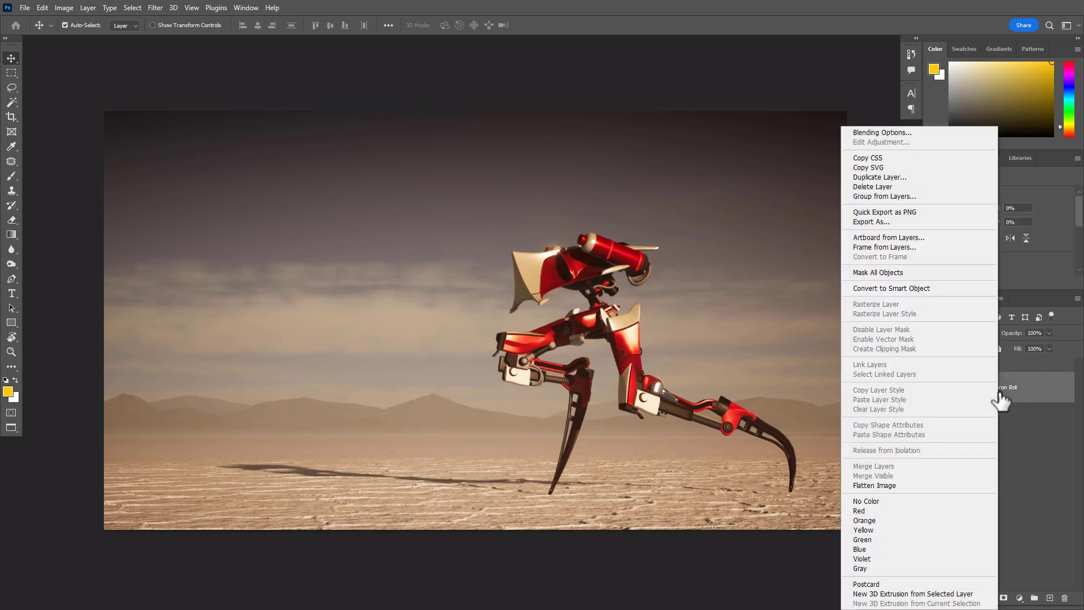
left_click(873, 557)
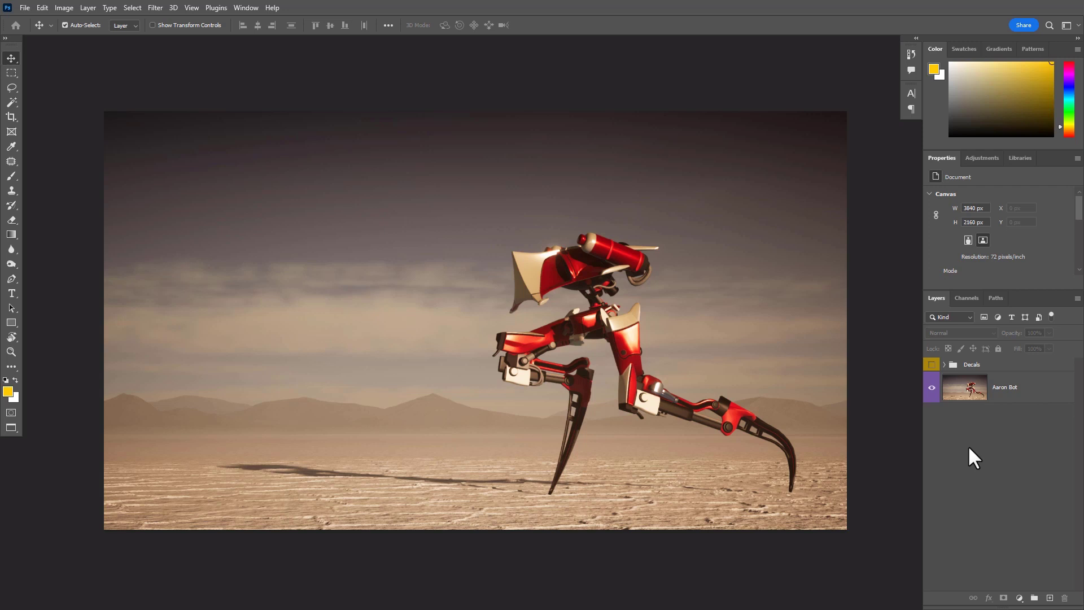
Expand Decals, show Cometic_200, scale its logo to about 63.5%, and position it in the sky at the image's upper left
left_click(944, 364)
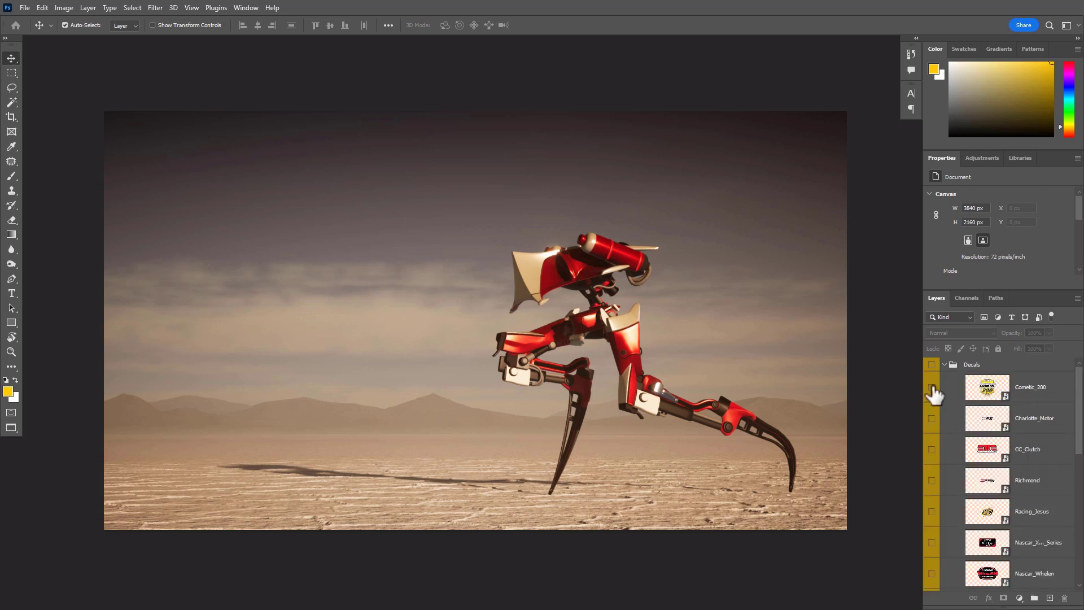
left_click(932, 387)
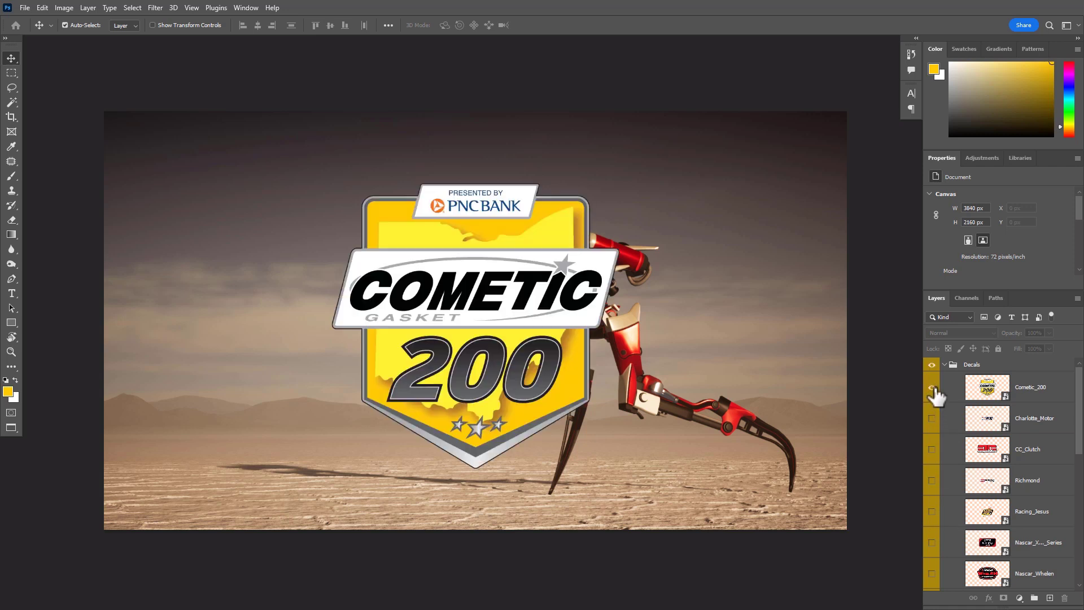
left_click_drag(446, 316, 266, 264)
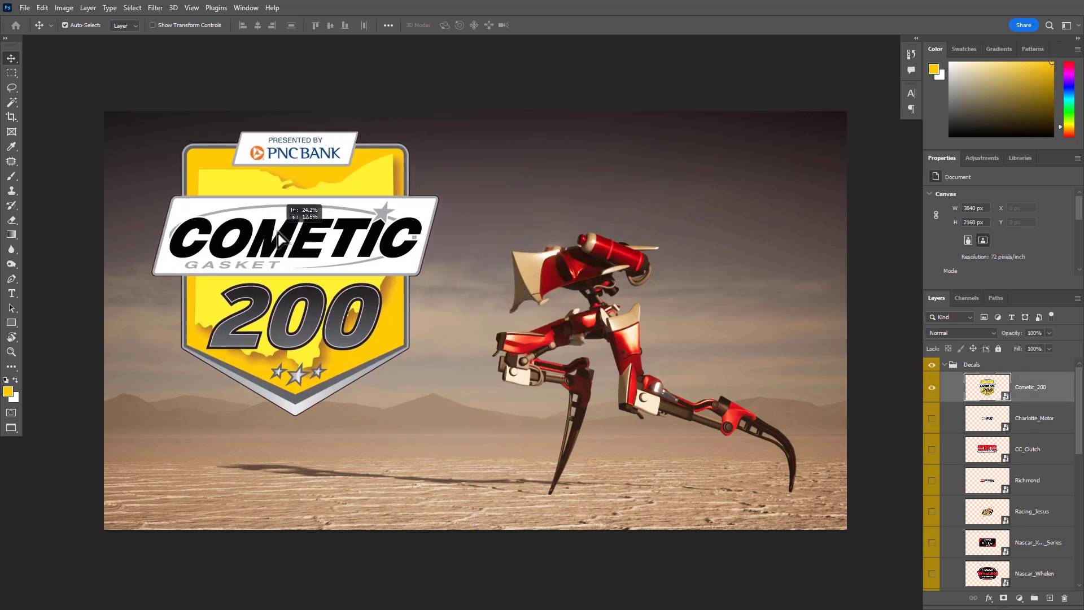
left_click_drag(346, 286, 329, 287)
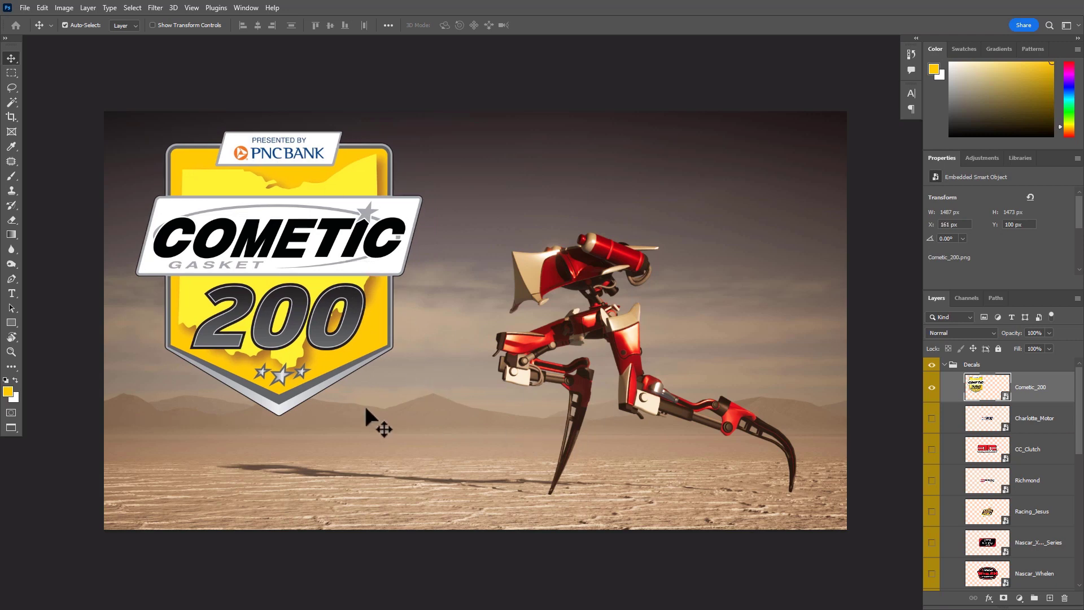
key("ctrl+t")
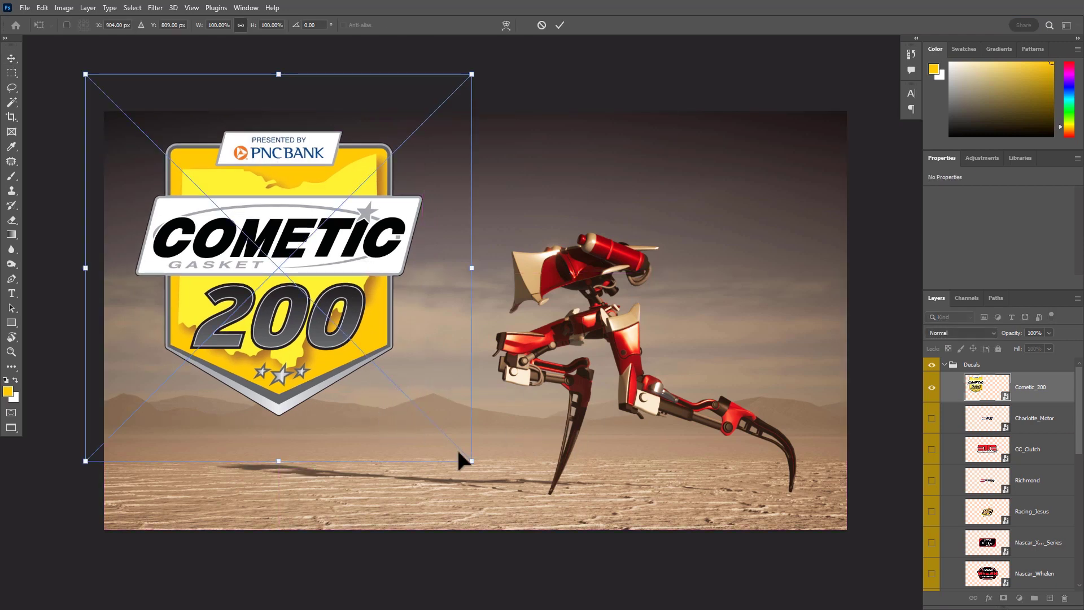
left_click_drag(469, 462, 331, 320)
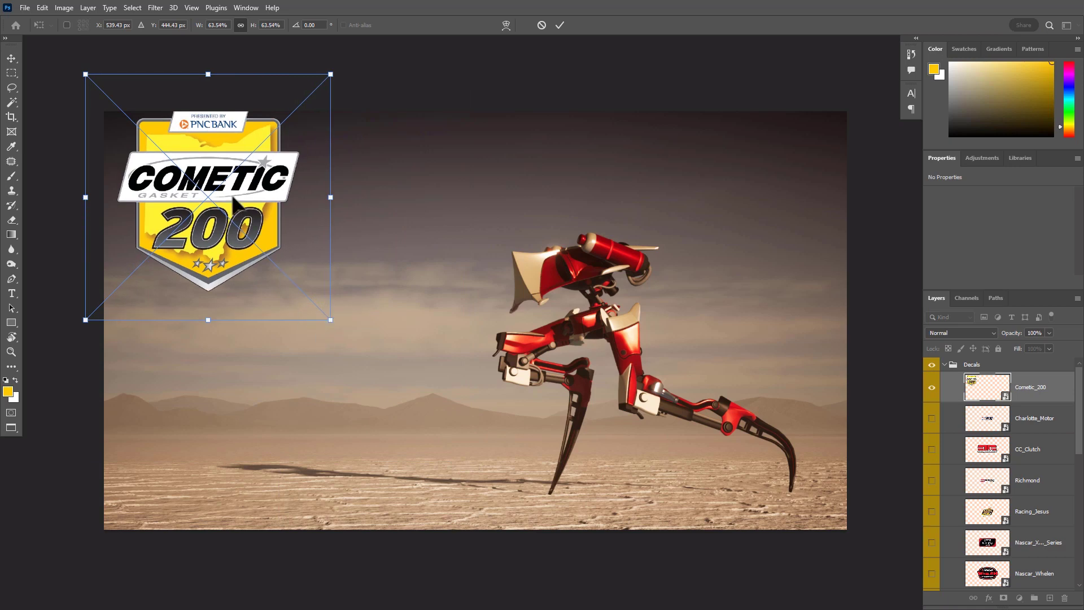
left_click_drag(229, 193, 263, 233)
key("Return")
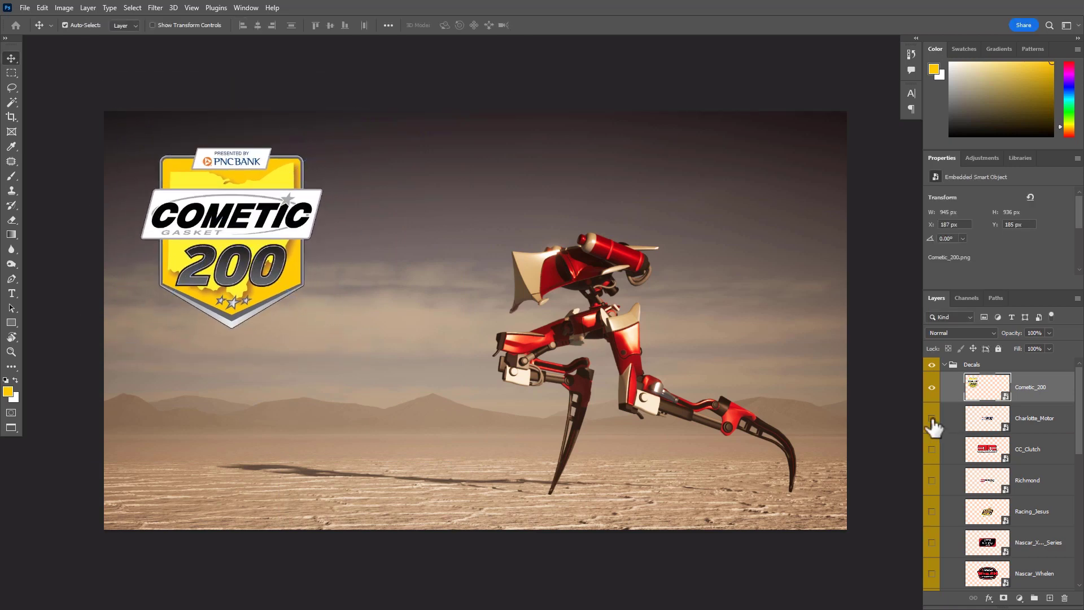
left_click(931, 418)
left_click_drag(490, 307, 456, 321)
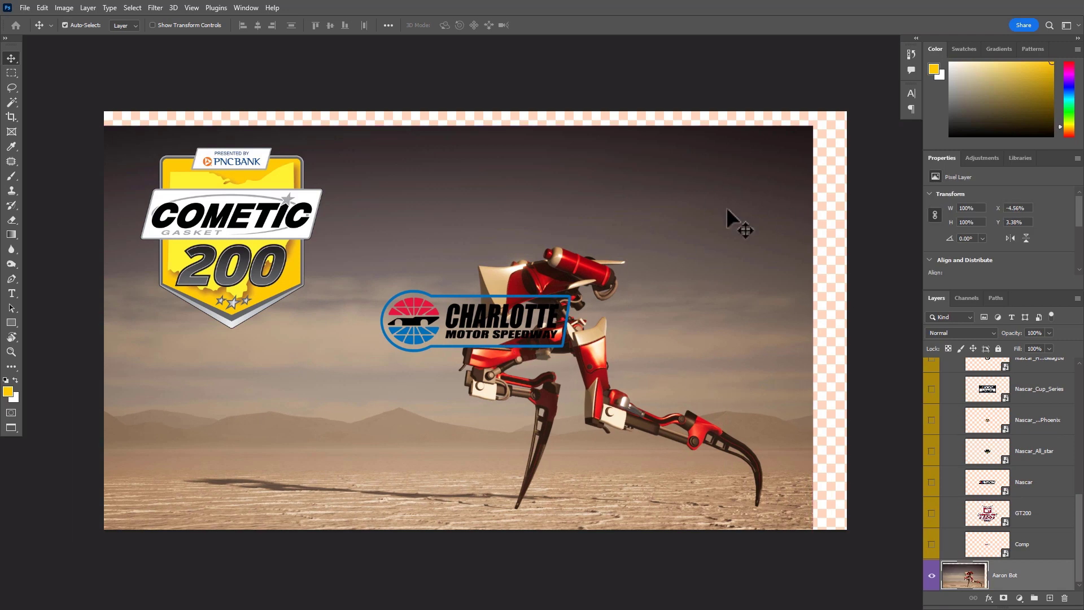
left_click_drag(727, 210, 675, 311)
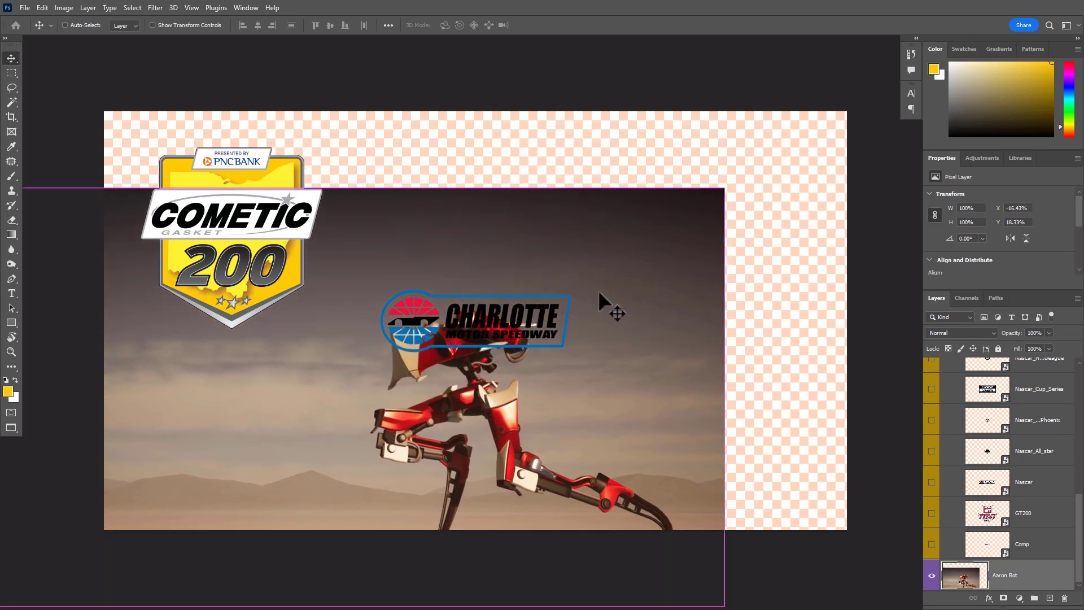
key("ctrl+z")
key("ctrl+z")
key("ctrl+z")
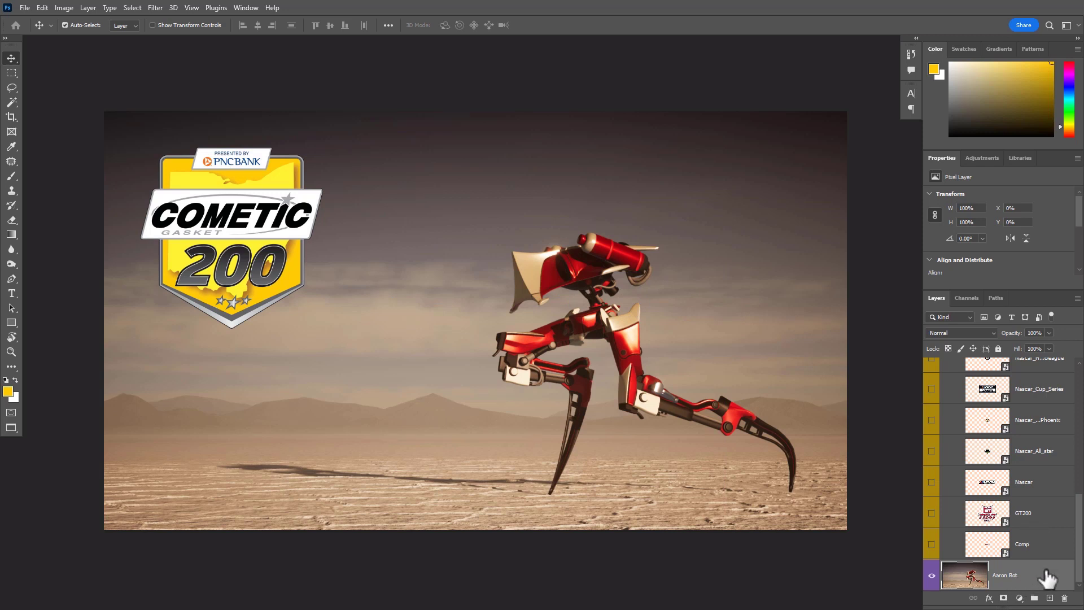
Lock the Aaron Bot layer completely and try dragging over the background to test the lock
left_click(997, 349)
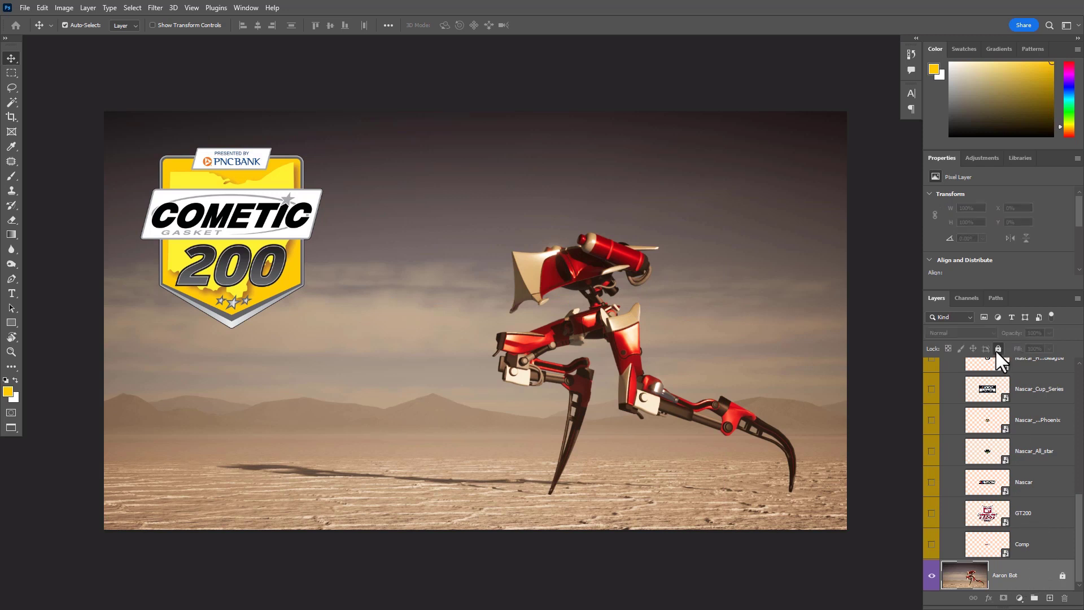
mouse_move(679, 307)
left_mouse_down()
mouse_move(539, 400)
mouse_move(504, 401)
left_mouse_up()
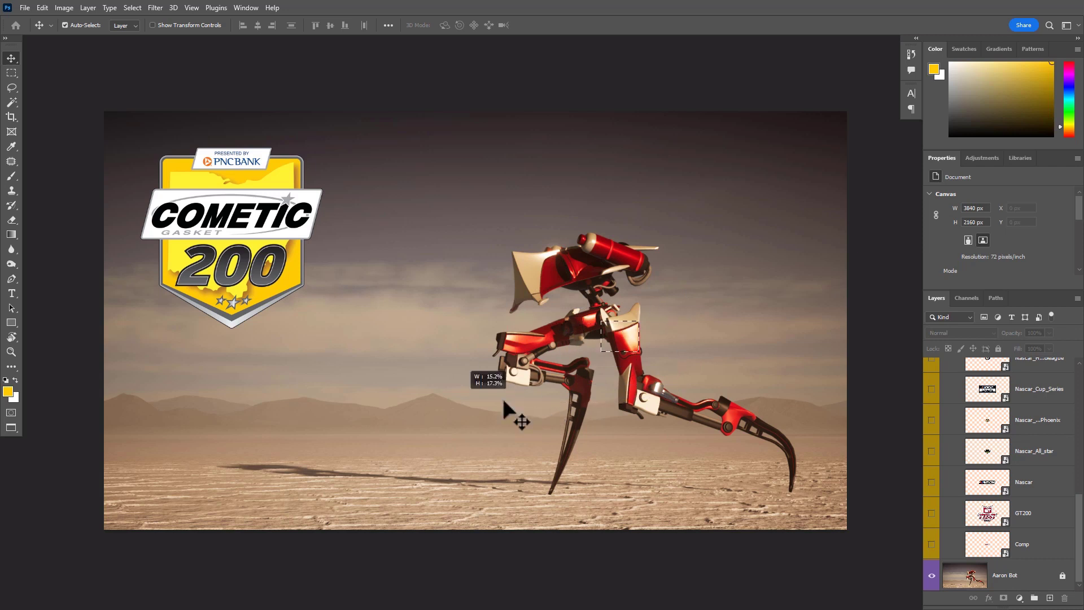
Select and show the Charlotte_Motor layer, and move its logo up beside the robot's head
scroll(1000, 420, "up", 10)
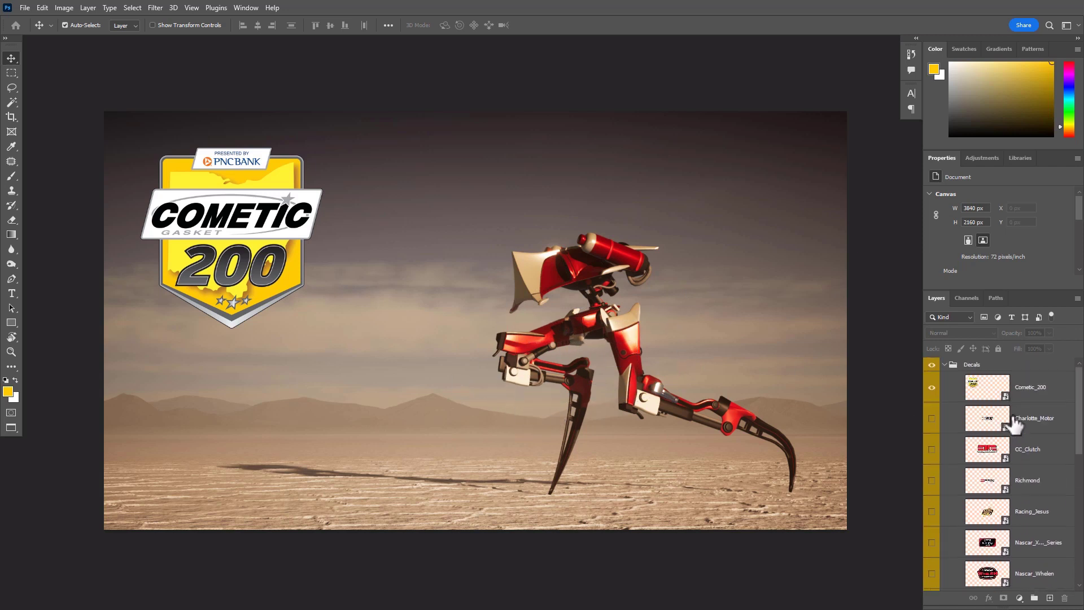
left_click(1062, 423)
left_click(931, 419)
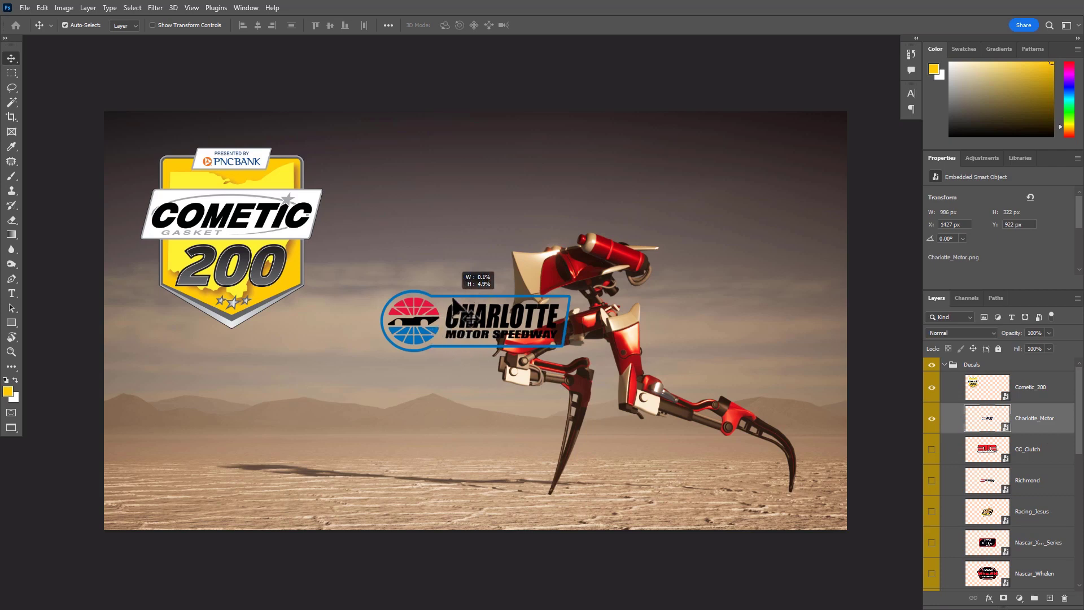
left_click_drag(468, 315, 450, 259)
Scale the Charlotte_Motor logo down to about 31.8% and move it over the white block on the robot's front leg
scroll(474, 276, "up", 5)
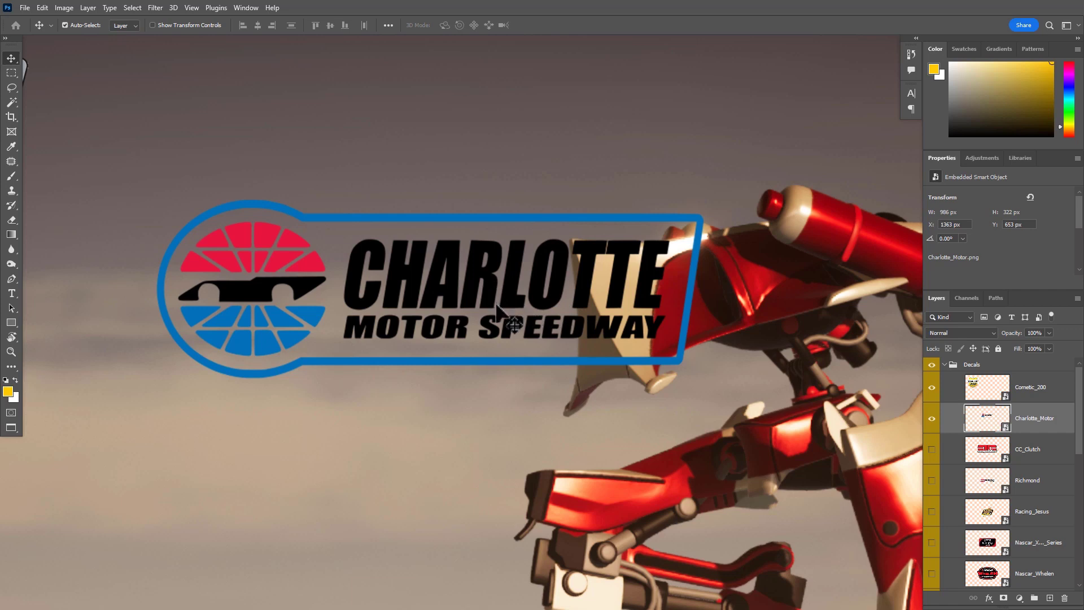
scroll(666, 432, "down", 1)
left_click_drag(643, 435, 335, 242)
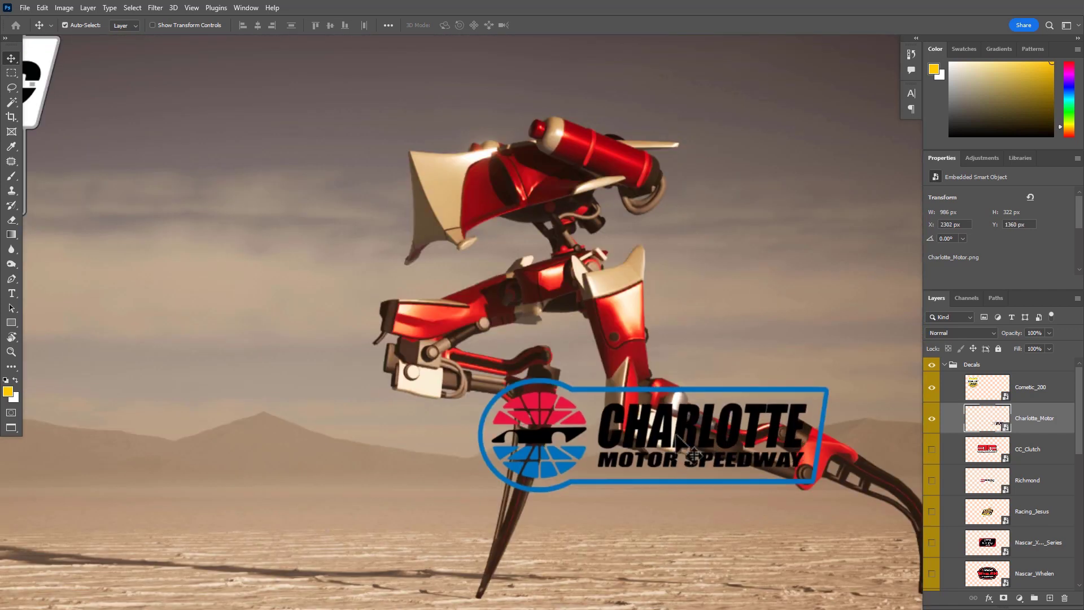
left_click_drag(681, 452, 429, 362)
key("ctrl+t")
left_click_drag(561, 550, 307, 326)
left_click_drag(285, 226, 497, 295)
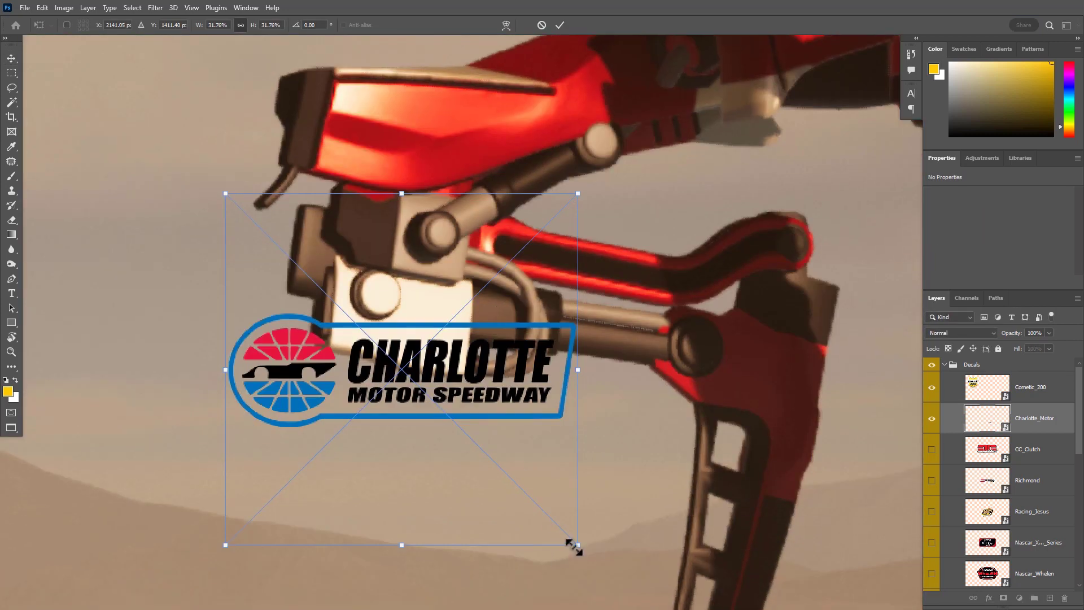
Scale the Charlotte_Motor logo down to about 9.4%, rotate it to about 11.8° and place it low on the front leg's white block
left_click_drag(575, 545, 398, 365)
left_click_drag(371, 296, 452, 354)
left_click_drag(515, 492, 480, 514)
left_click_drag(421, 411, 451, 418)
left_click_drag(500, 475, 397, 310)
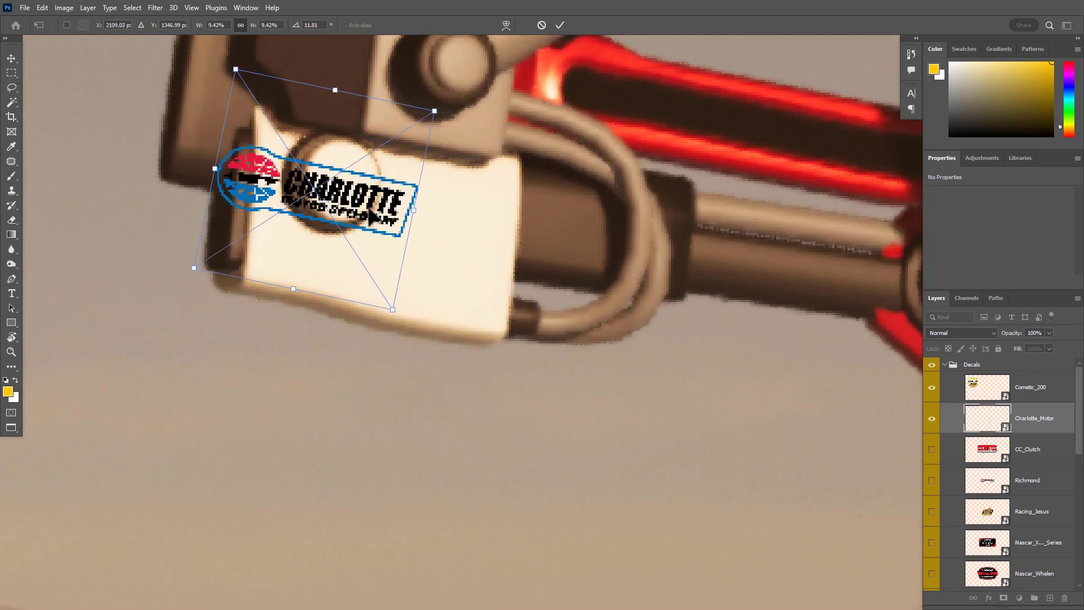
left_click_drag(371, 208, 452, 294)
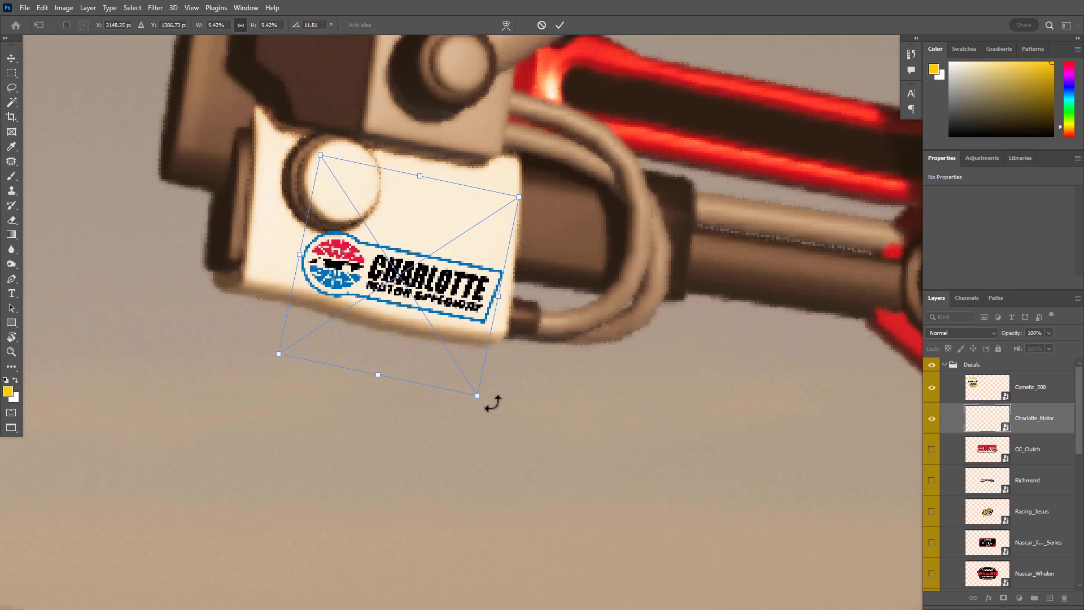
Refine the Charlotte_Motor logo to about 8.8% scale and 9.9° rotation, apply it, and nudge it slightly closer to the block's right edge
mouse_move(481, 398)
left_mouse_down()
mouse_move(471, 381)
mouse_move(487, 397)
left_mouse_up()
left_click_drag(454, 314, 467, 317)
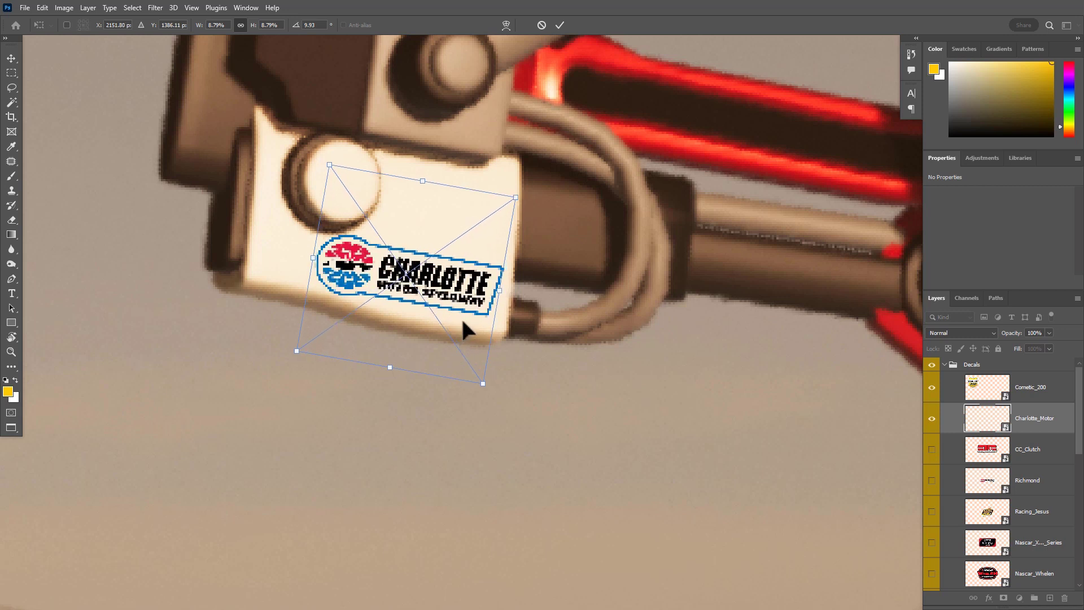
key("Return")
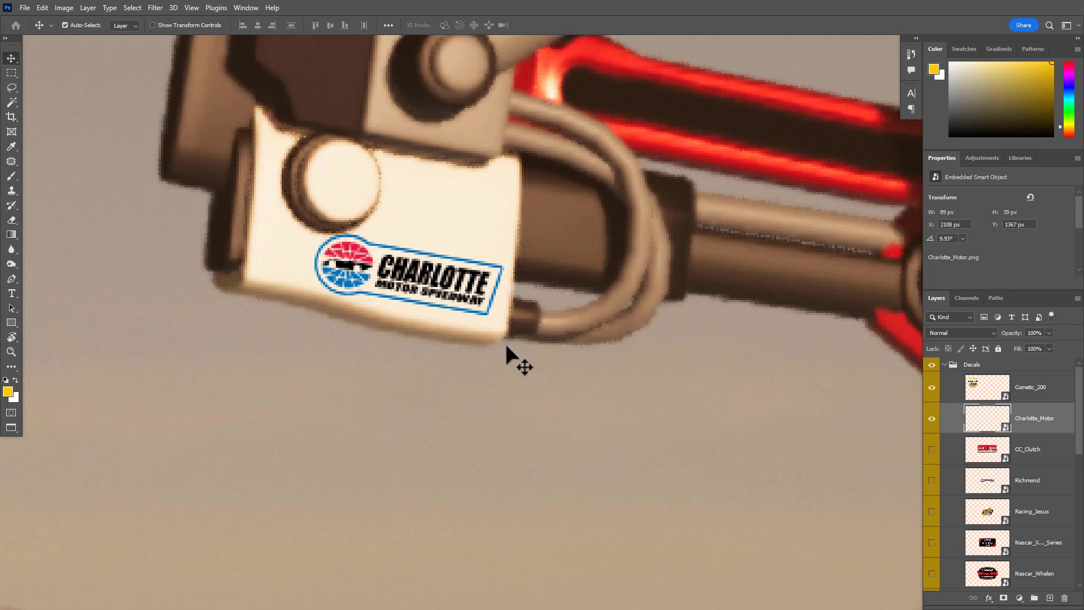
scroll(475, 300, "down", 6)
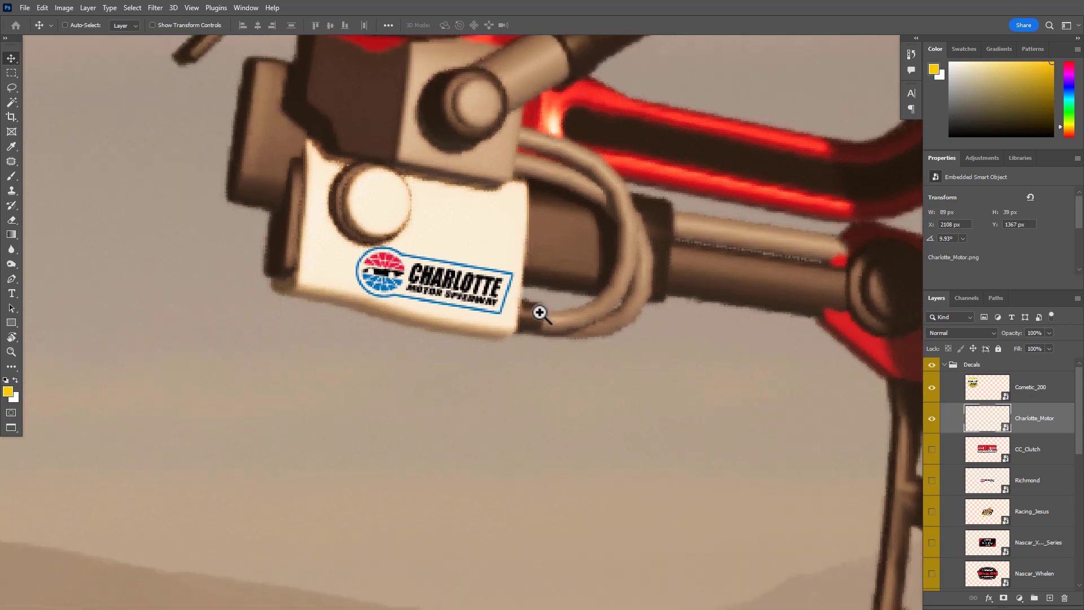
scroll(477, 317, "up", 7)
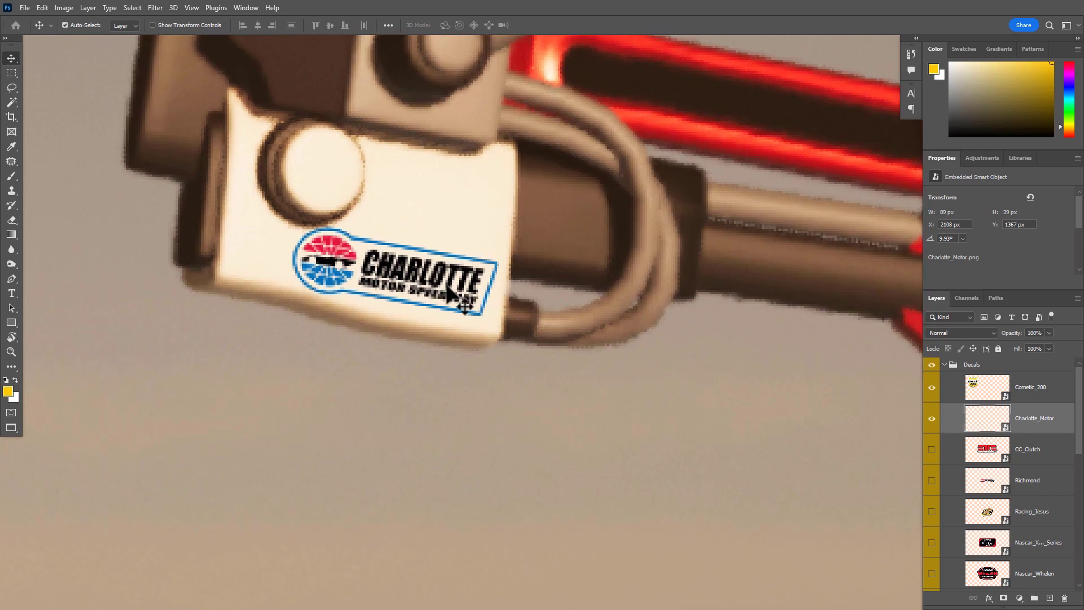
mouse_move(439, 290)
left_mouse_down()
mouse_move(442, 299)
mouse_move(446, 290)
left_mouse_up()
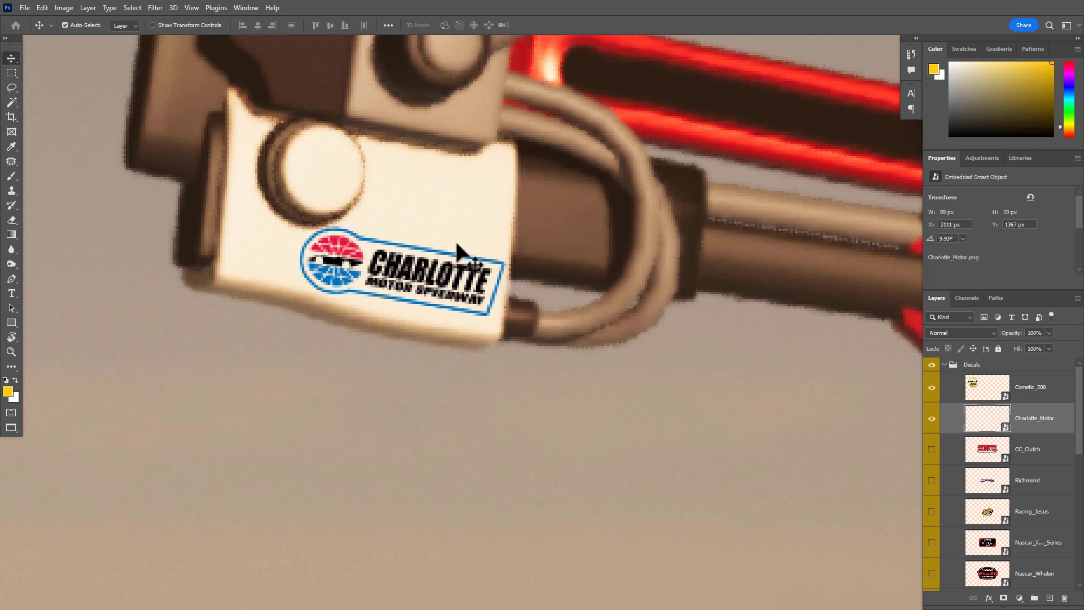
Show the CC_Clutch logo, move it down beside the robot's front leg, and delete its layer
left_click_drag(625, 389, 504, 402)
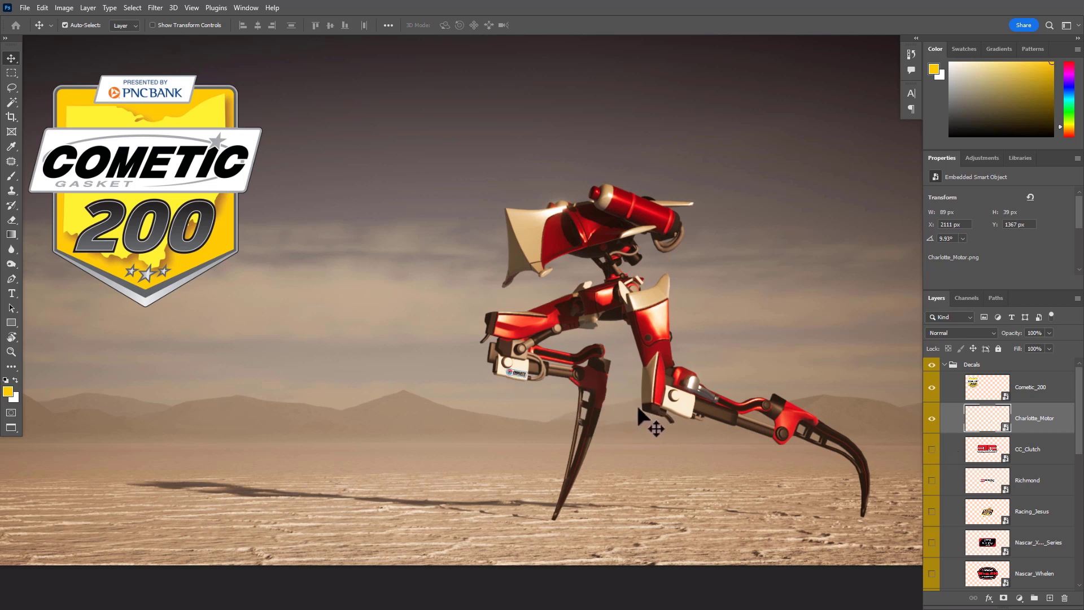
left_click(931, 449)
left_click_drag(446, 207, 354, 361)
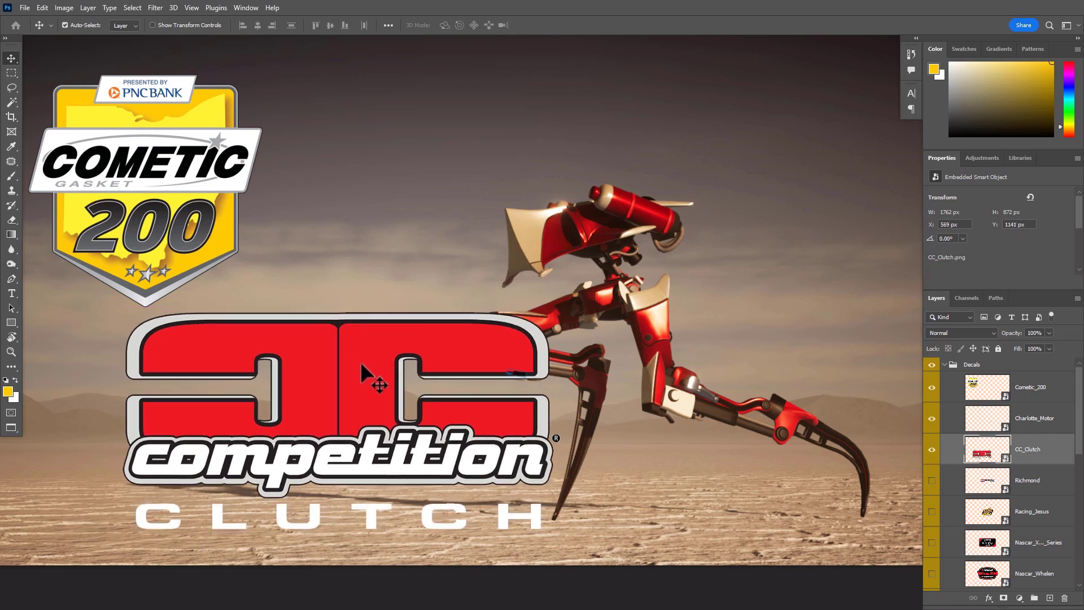
key("Delete")
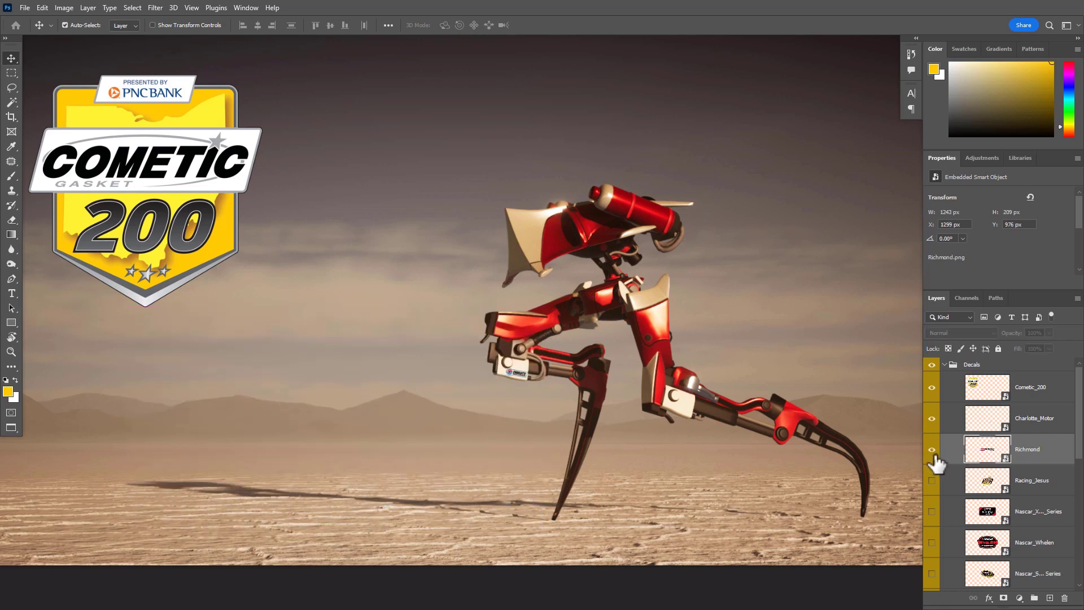
Show the Richmond logo, move it over the robot's rear leg and scale it down to about 16%
left_click(931, 450)
left_click_drag(488, 298, 700, 416)
key("ctrl+t")
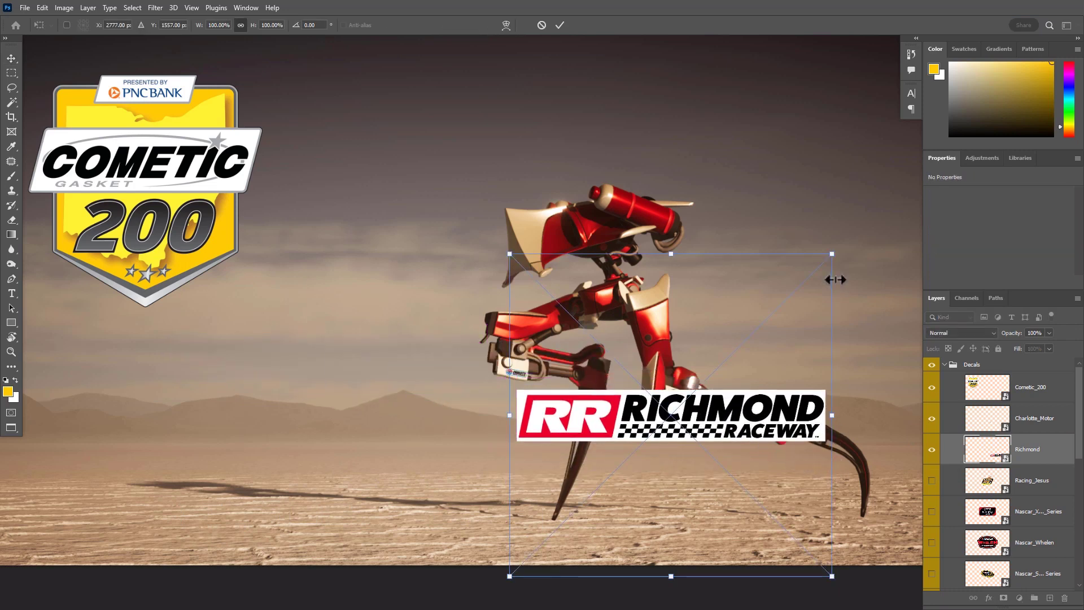
left_click_drag(832, 253, 609, 405)
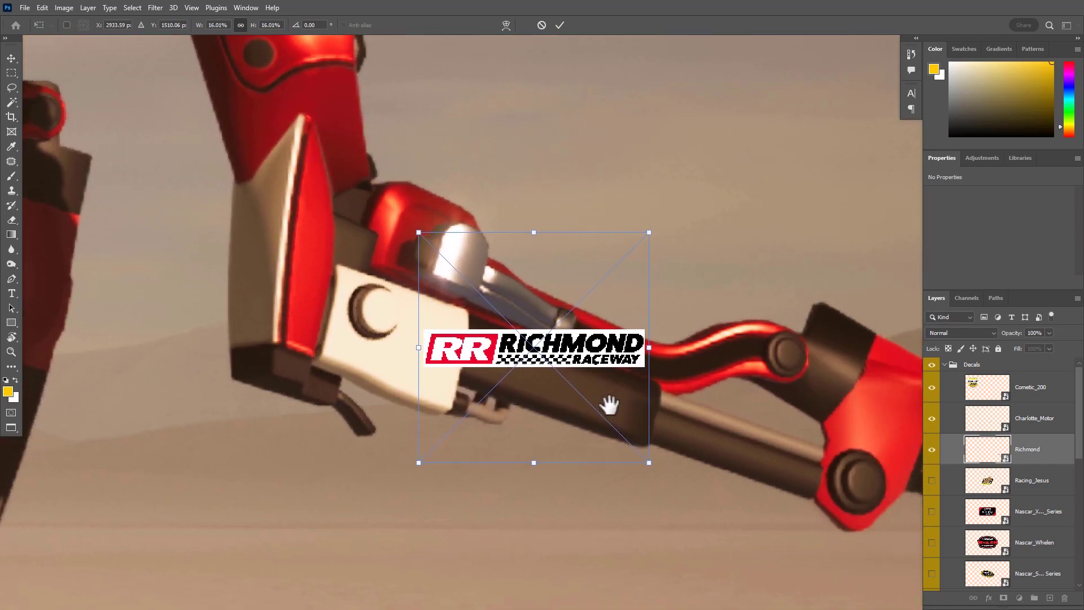
Scale the Richmond logo to about 10.4%, rotate it to about 19.9° and place it on the rear leg's dark cylinder
left_click_drag(609, 362, 627, 407)
left_click_drag(721, 477, 564, 434)
left_click_drag(574, 361, 596, 401)
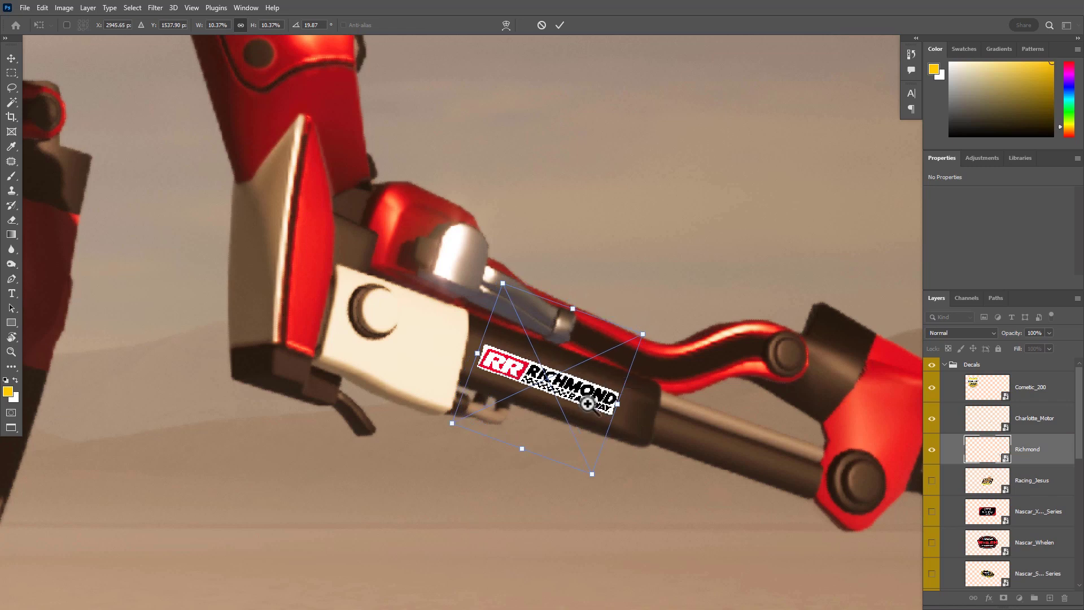
scroll(596, 398, "up", 3)
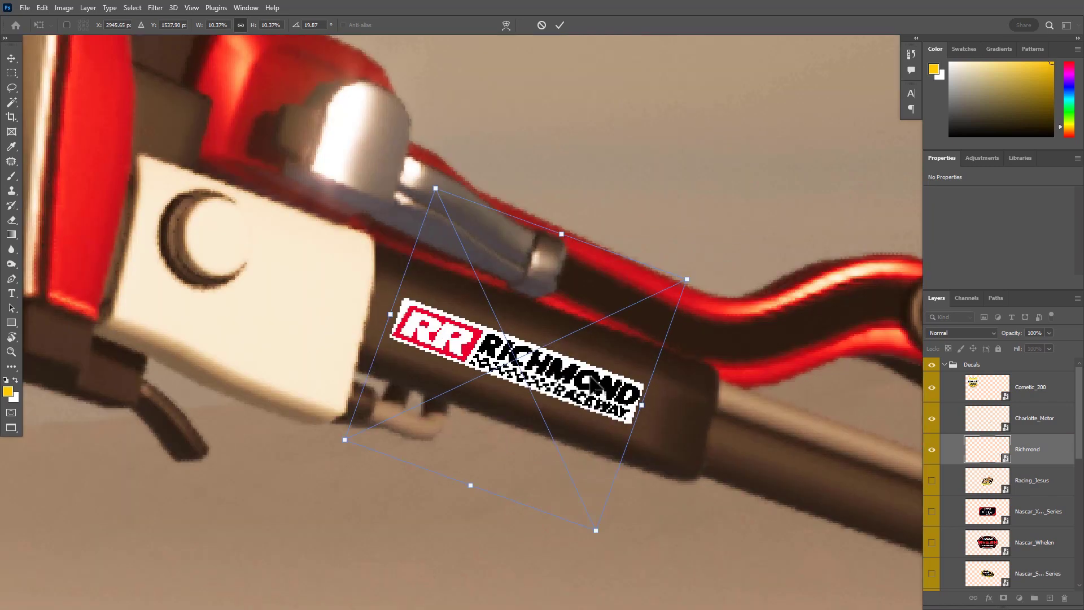
Skew the Richmond logo to follow the rear leg's dark cylinder, fit it in place and apply the transform
left_click_drag(583, 395, 663, 200)
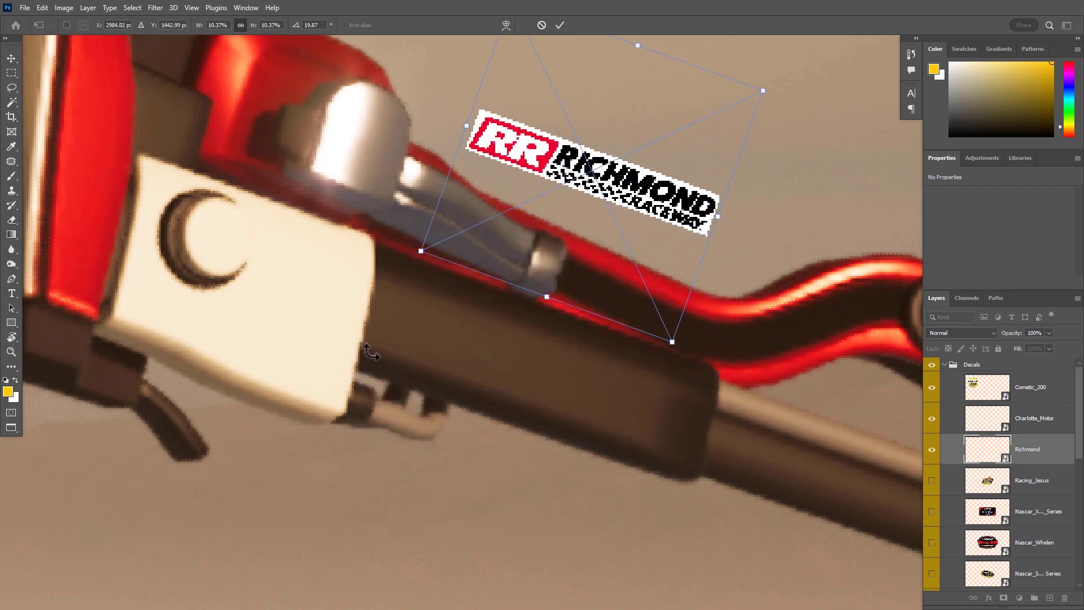
left_click_drag(638, 217, 567, 390)
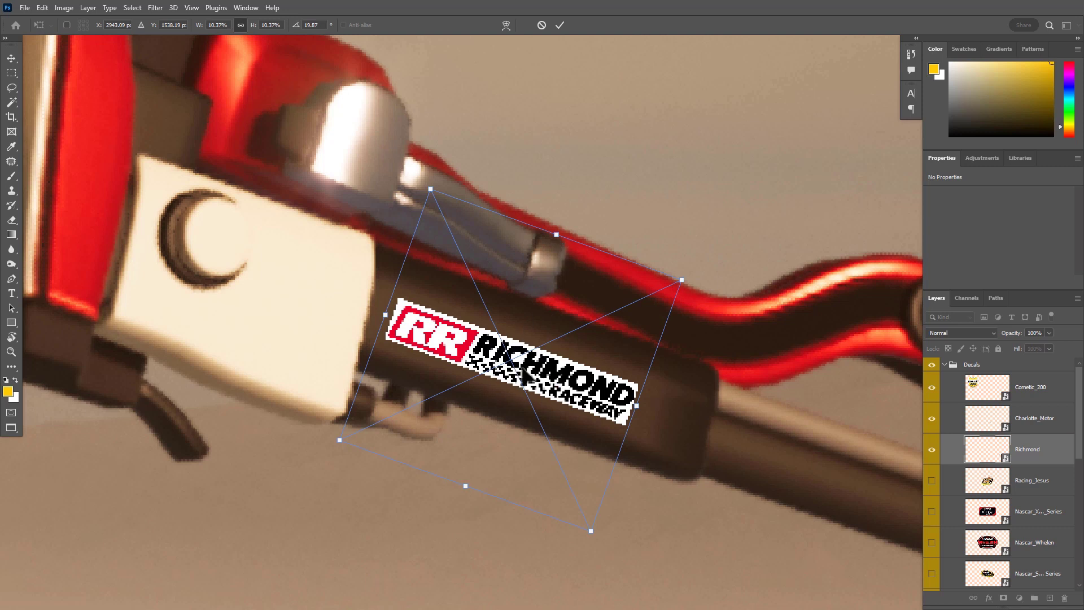
left_click_drag(559, 239, 533, 224)
left_click_drag(469, 337, 452, 315)
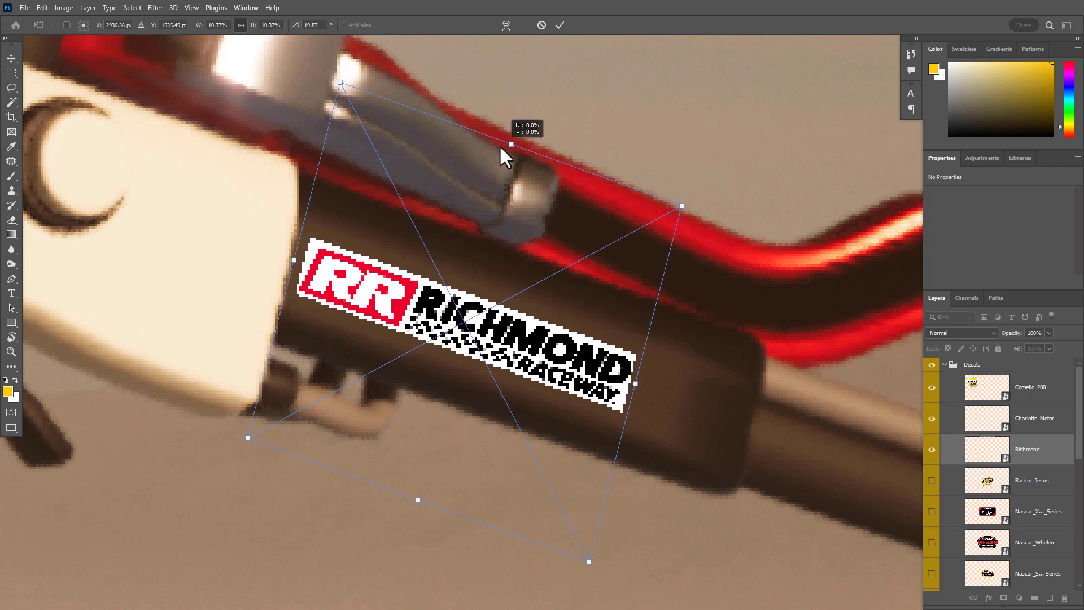
left_click_drag(492, 325, 411, 343)
key("Return")
scroll(590, 379, "down", 10)
scroll(502, 331, "up", 5)
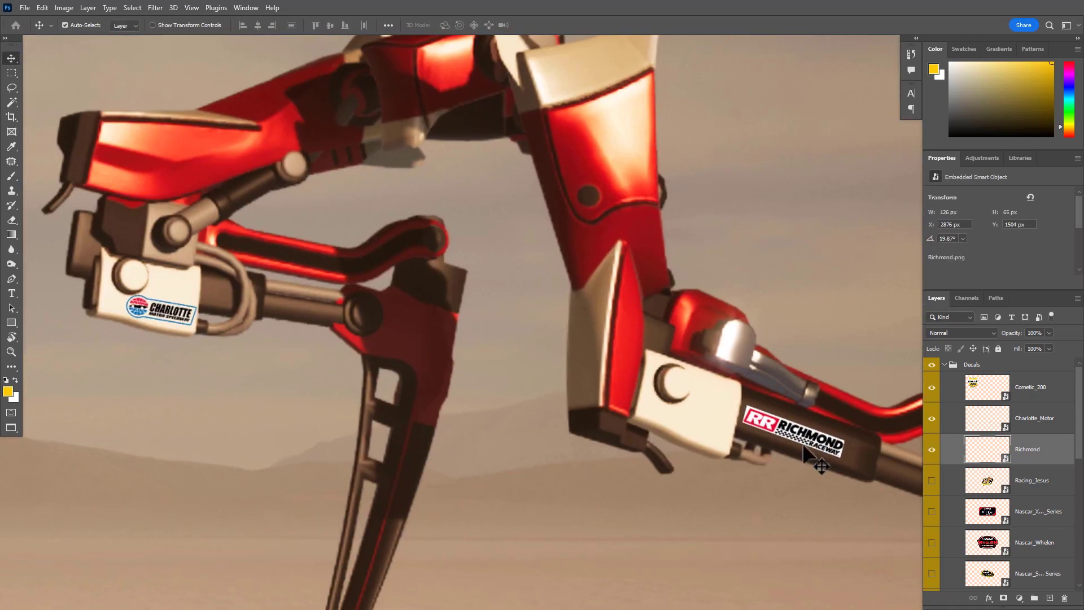
Duplicate the Richmond logo, move the copy above the Charlotte logo on the front leg and rotate it to about 10.8°
left_click_drag(813, 449, 194, 443)
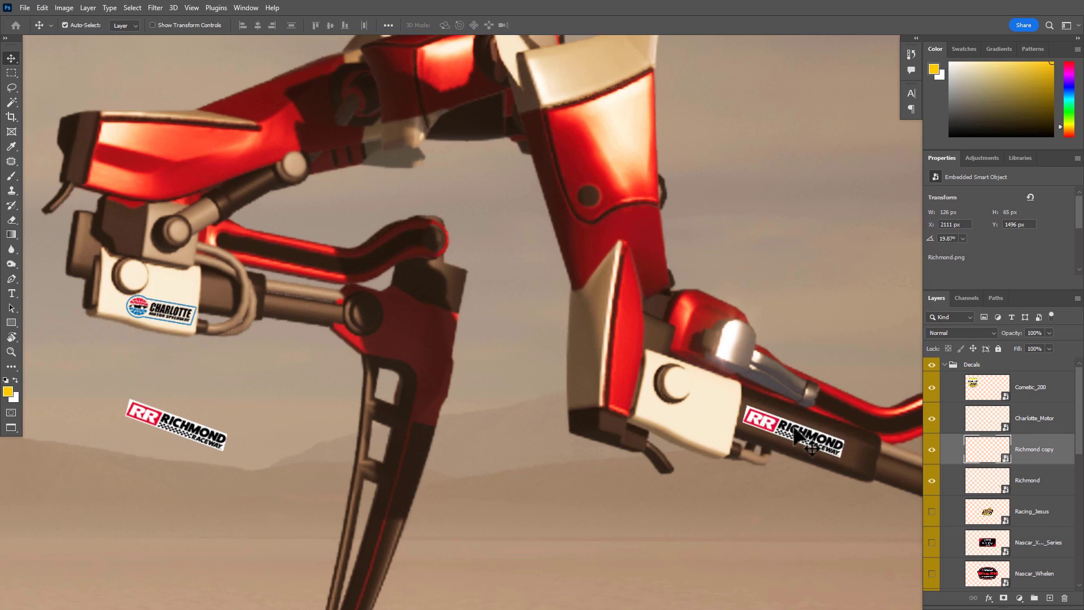
left_click_drag(235, 450, 261, 367)
key("ctrl+t")
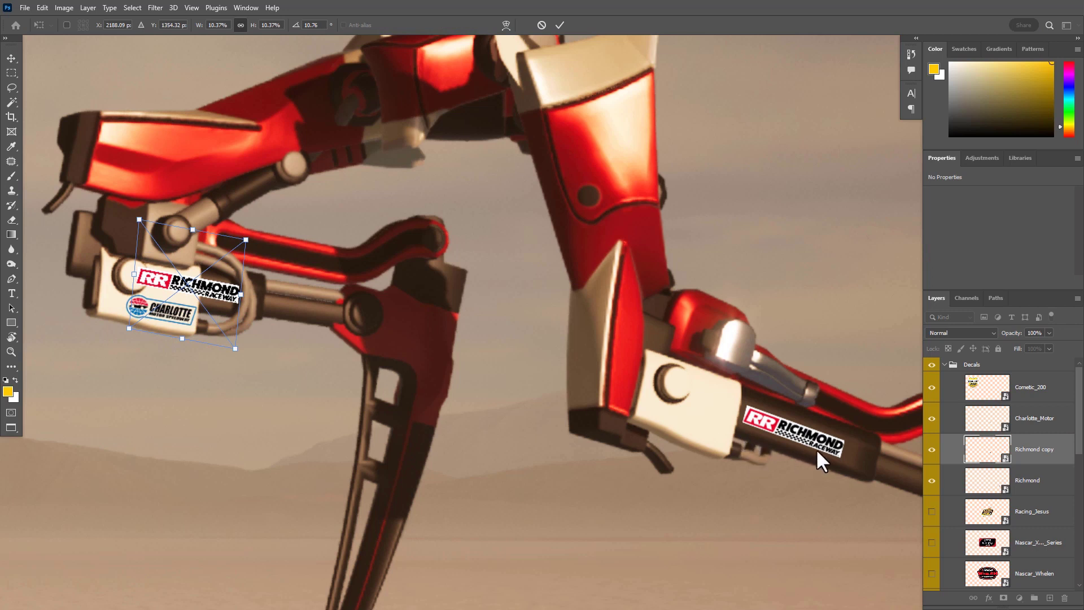
key("Return")
mouse_move(794, 441)
left_mouse_down()
mouse_move(636, 446)
mouse_move(793, 449)
left_mouse_up()
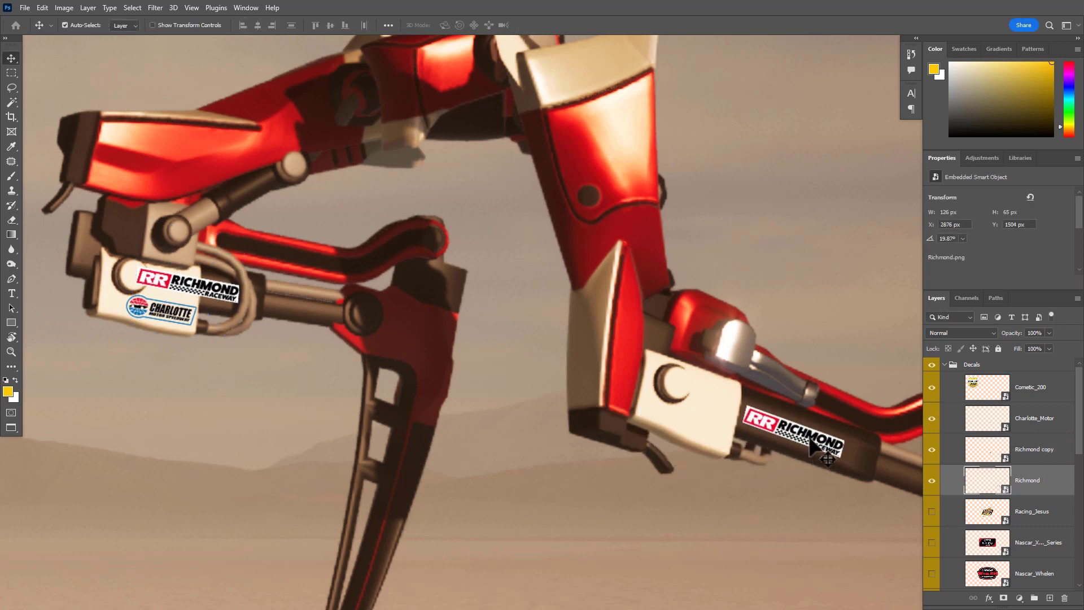
left_click_drag(810, 442, 461, 402)
key("Delete")
Move the Richmond copy across the white block's edge onto the adjoining cylinder, rotate it to about 9.5° and skew it
left_click_drag(177, 274, 397, 311)
left_click_drag(471, 349, 529, 378)
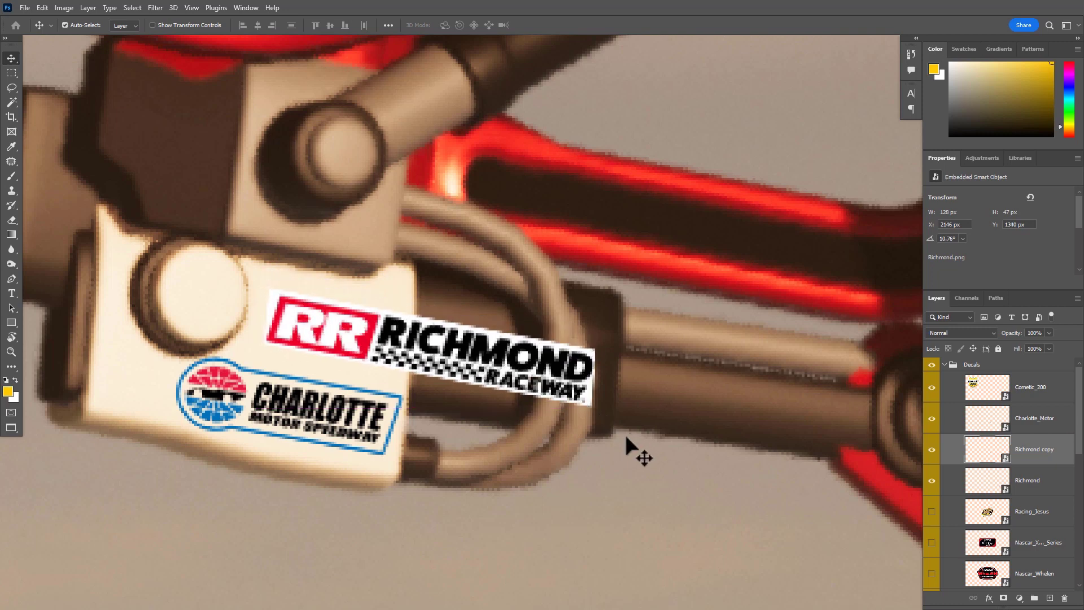
key("ctrl+t")
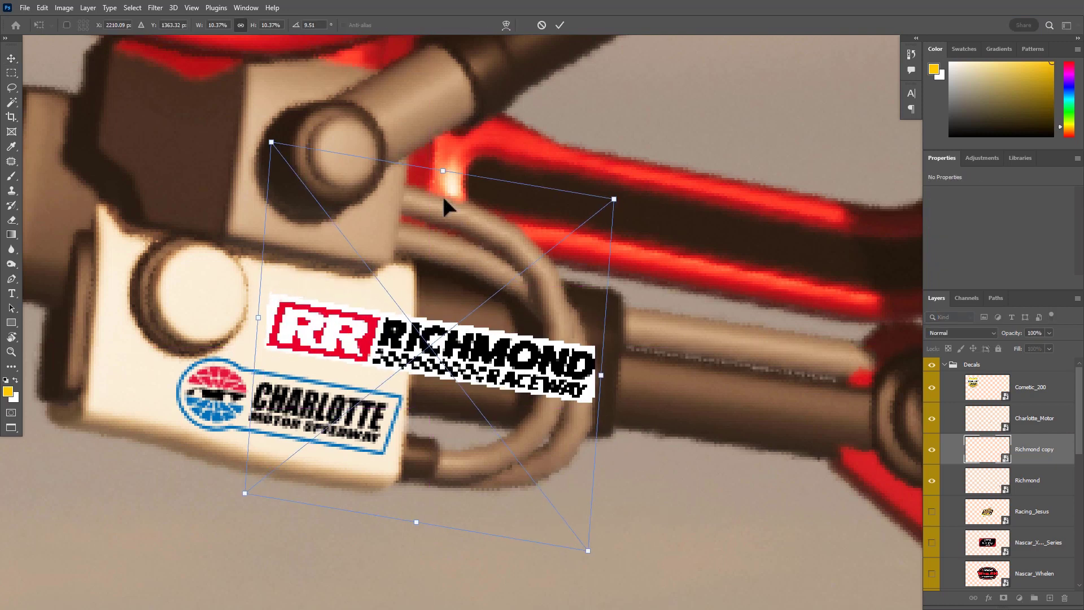
left_click_drag(442, 176, 459, 183)
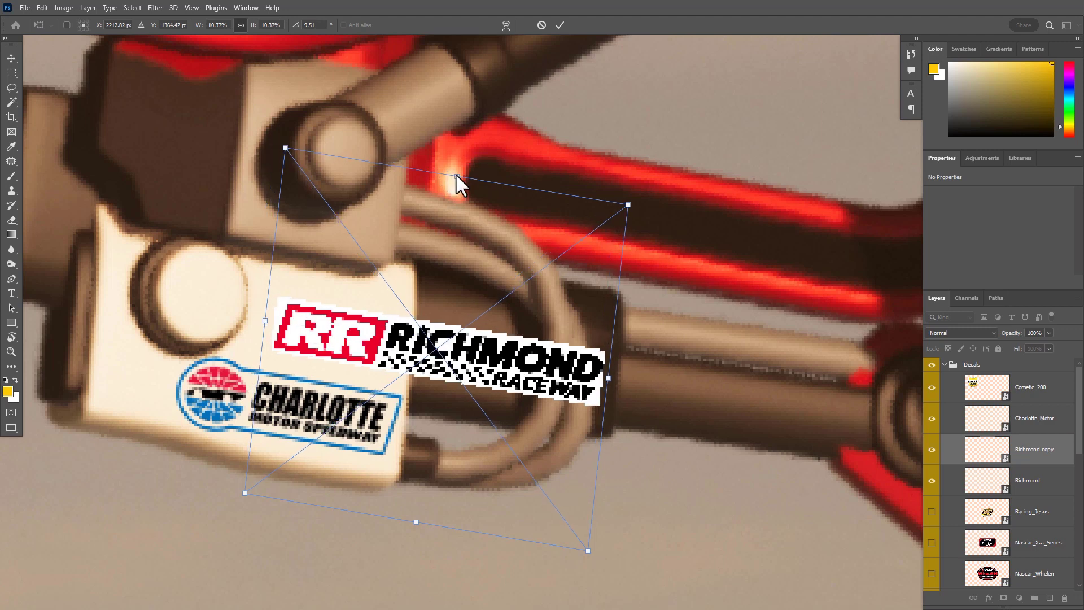
key("Return")
Nudge the Richmond copy slightly upward, fine-tune its skew by about 4.6° and apply the transform
mouse_move(528, 370)
left_mouse_down()
mouse_move(466, 482)
mouse_move(524, 367)
mouse_move(540, 359)
left_mouse_up()
key("ctrl+t")
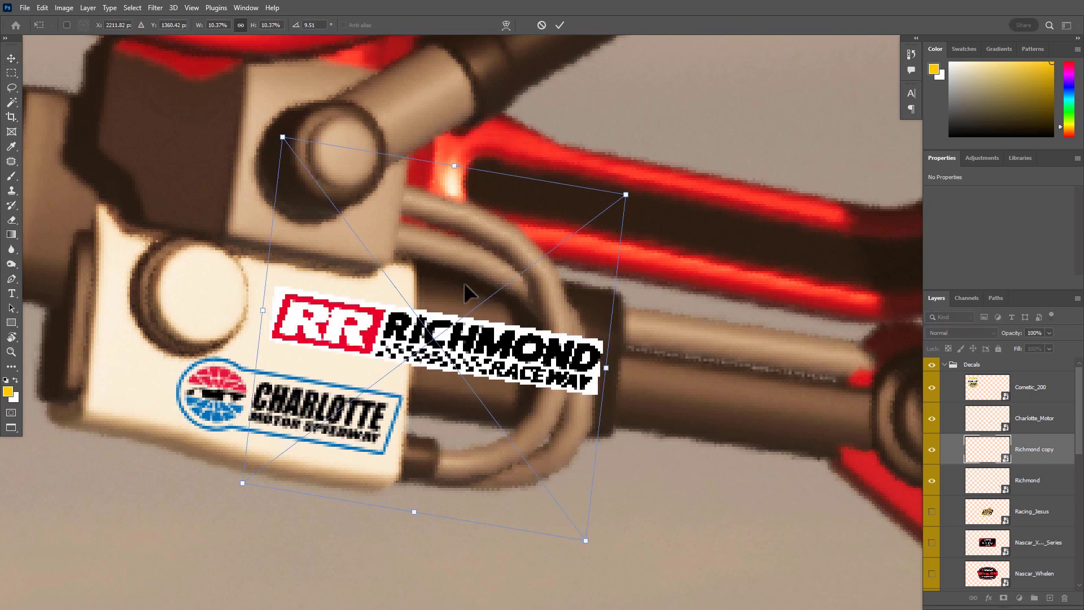
left_click_drag(456, 167, 441, 165)
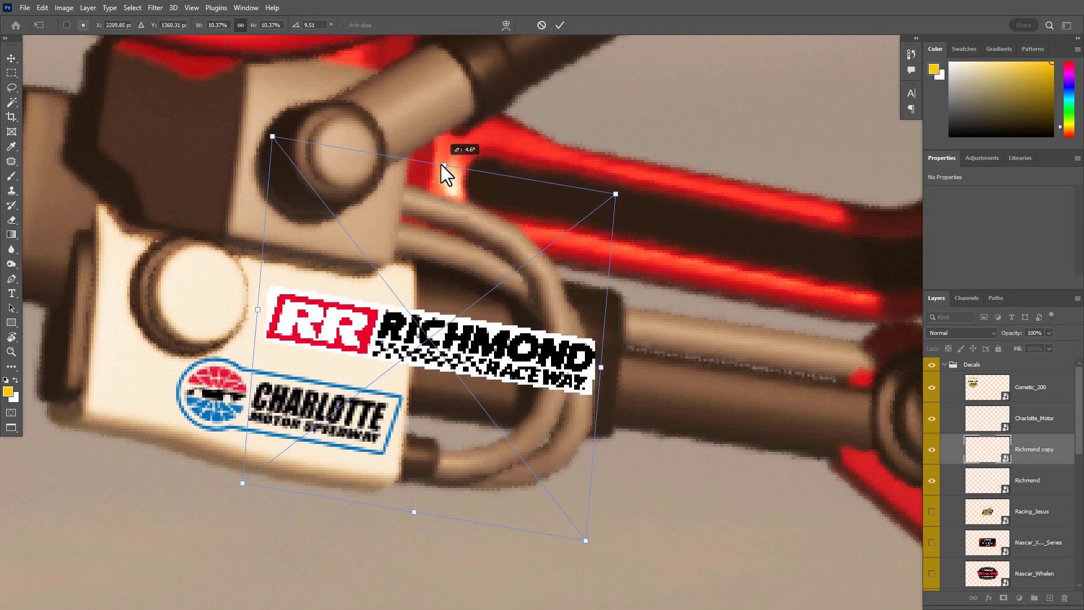
key("Return")
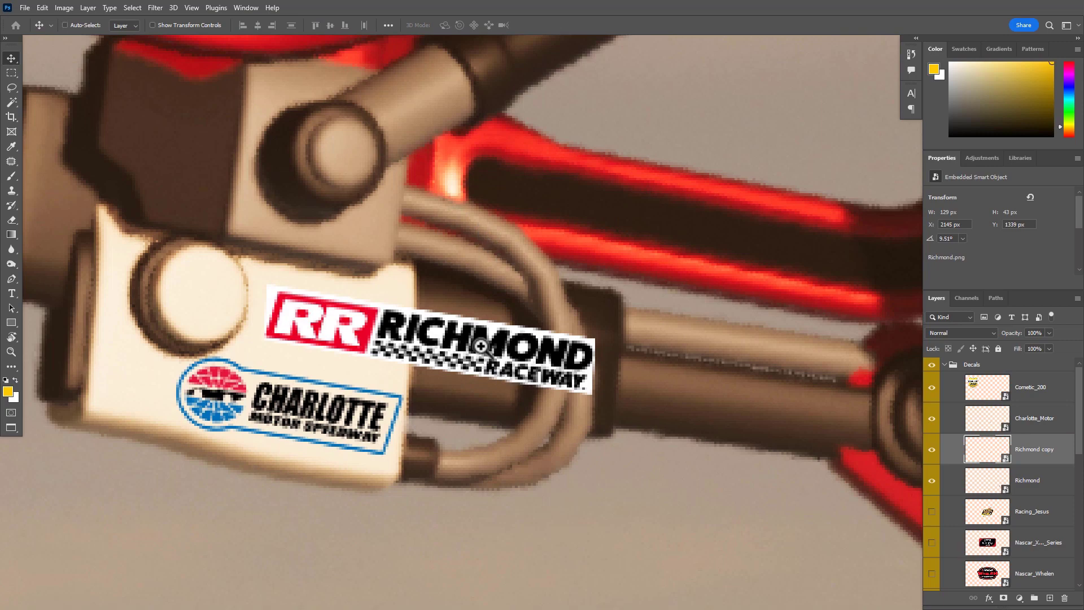
Show the Racing_Jesus logo, move it to the open area in front of the robot, and delete its layer
scroll(512, 371, "down", 5)
left_click_drag(512, 372, 493, 369)
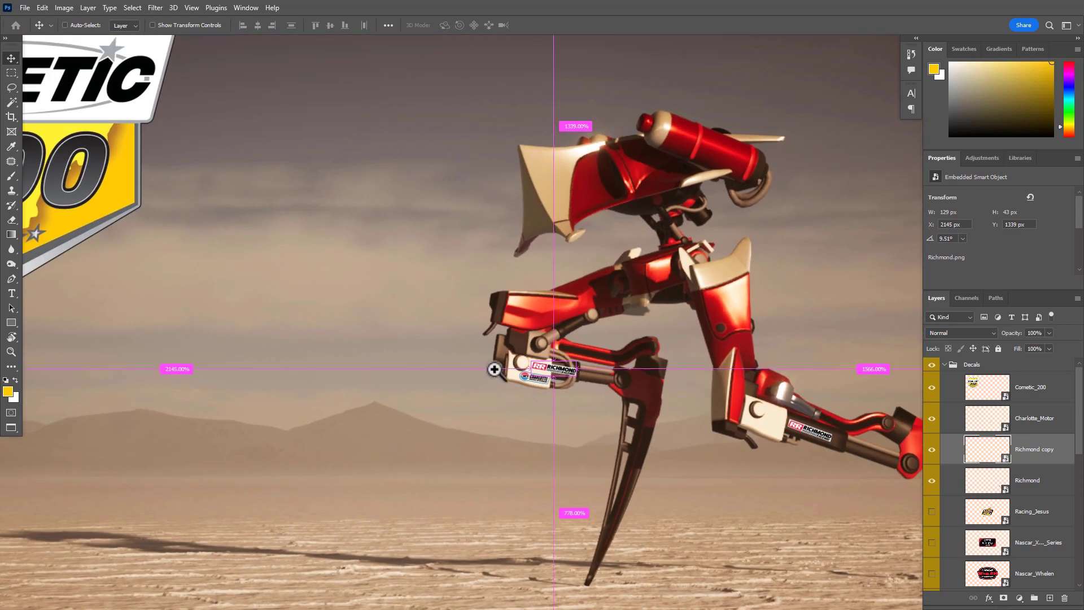
left_click_drag(595, 388, 506, 345)
left_click(931, 511)
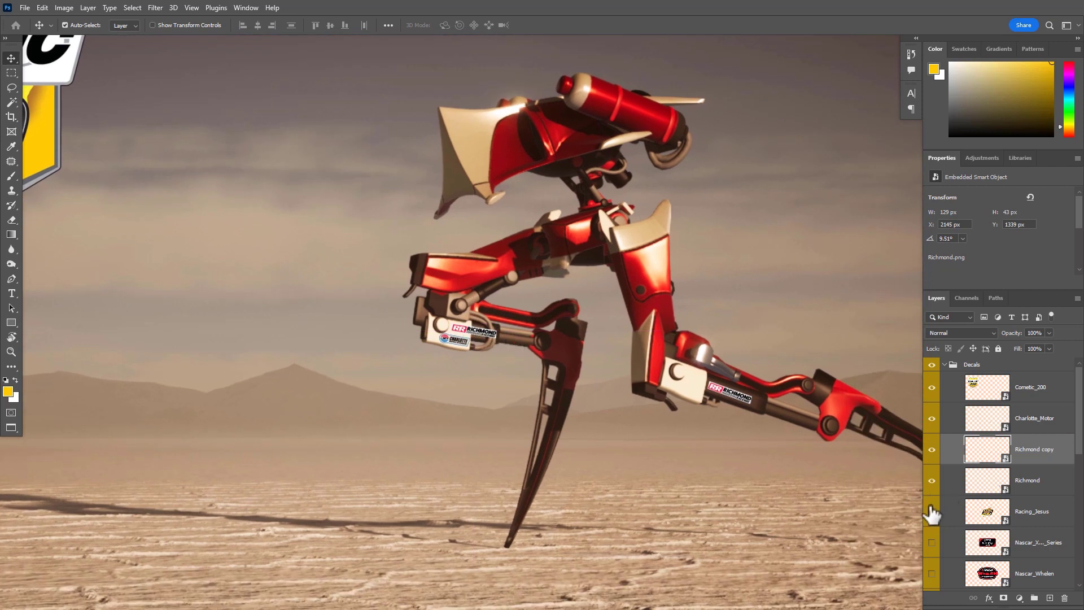
scroll(937, 496, "down", 2)
left_click(952, 486)
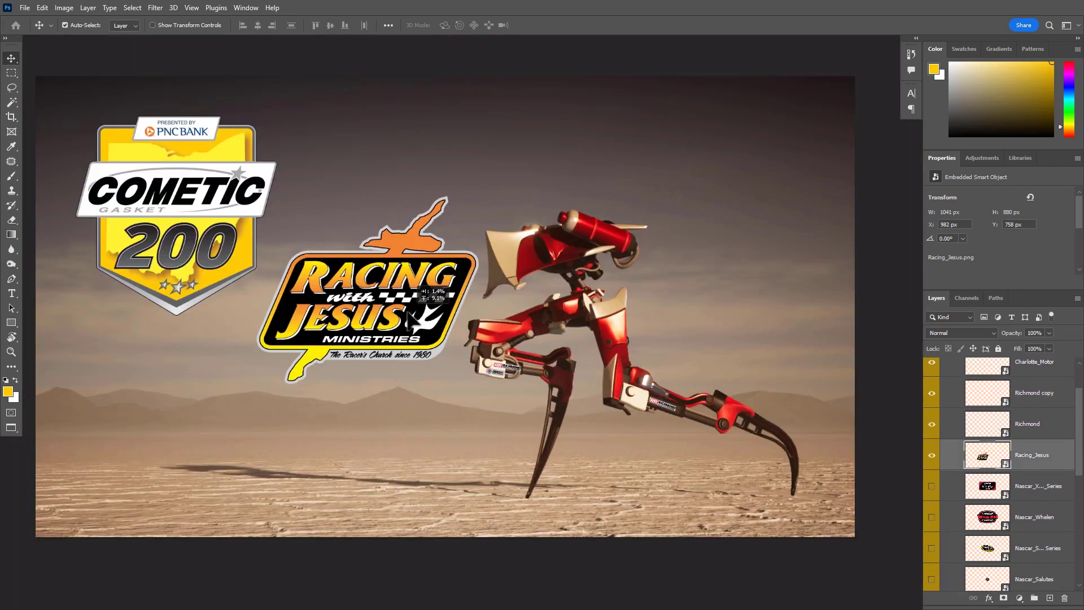
left_click_drag(408, 312, 408, 314)
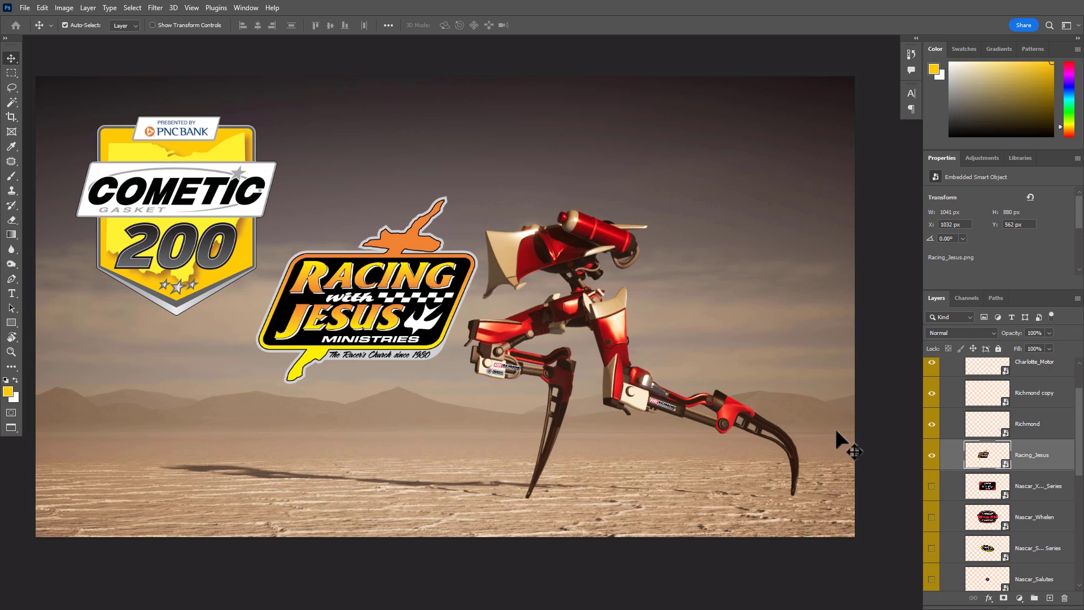
key("Delete")
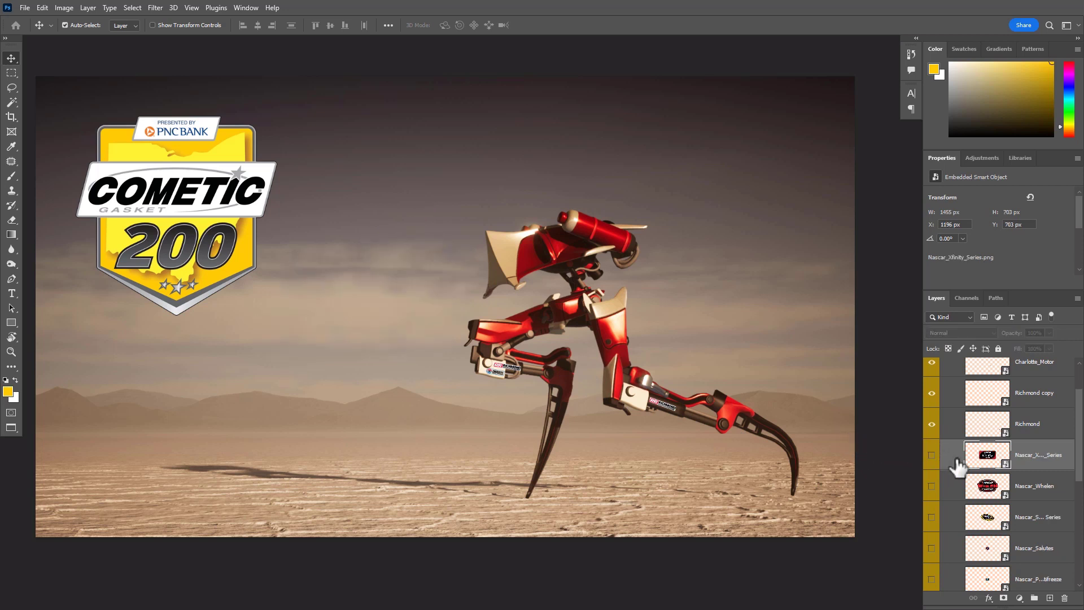
Show the Nascar_Xfinity_Series logo, move it below the Cometic logo, and reposition it over the robot's head and upper body
left_click(932, 455)
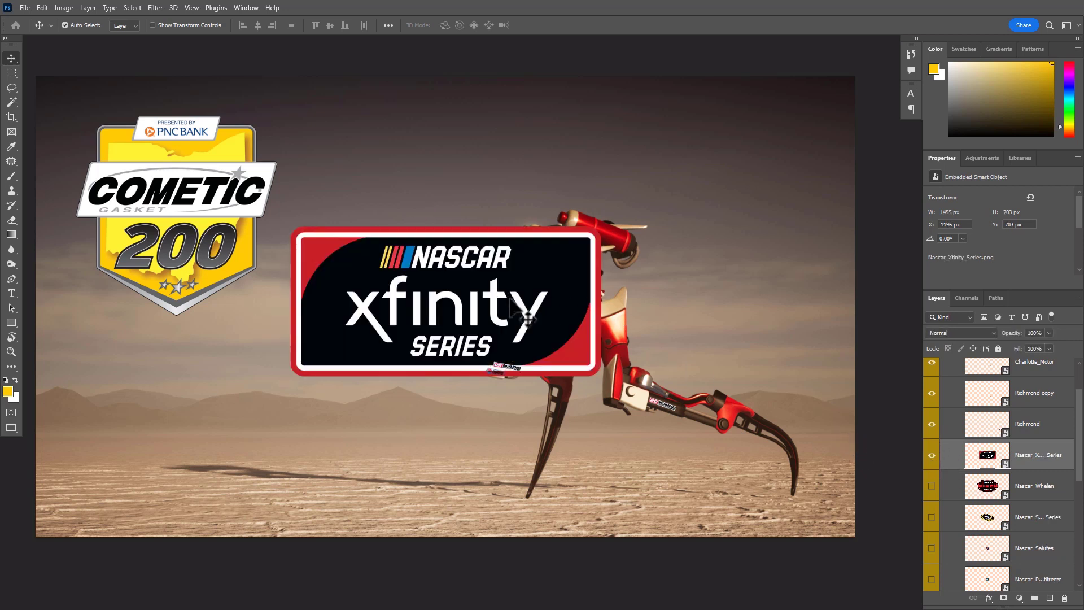
left_click_drag(509, 304, 365, 404)
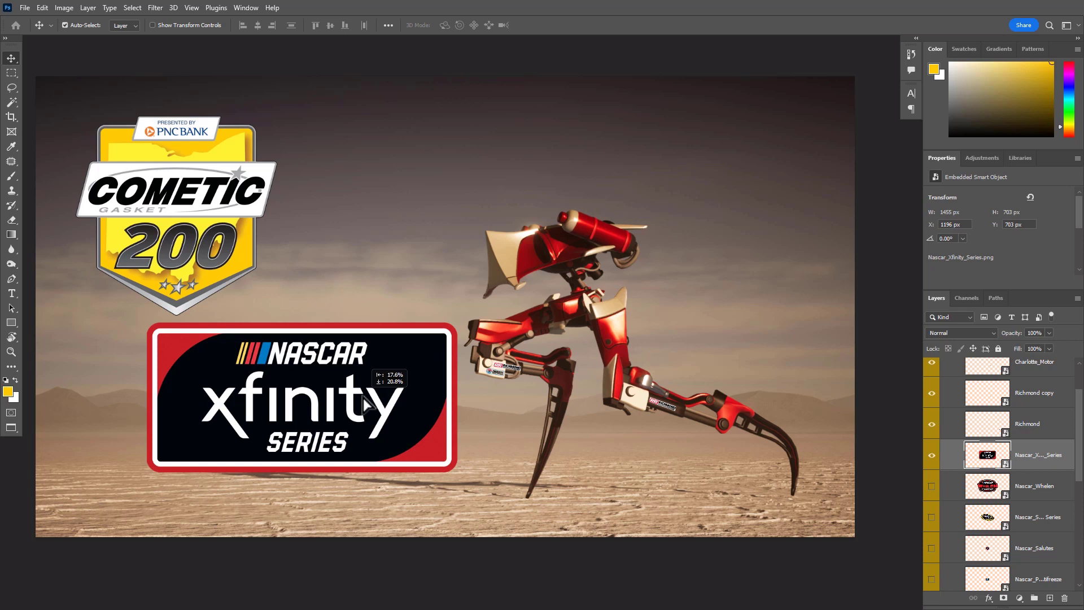
left_click_drag(363, 404, 364, 404)
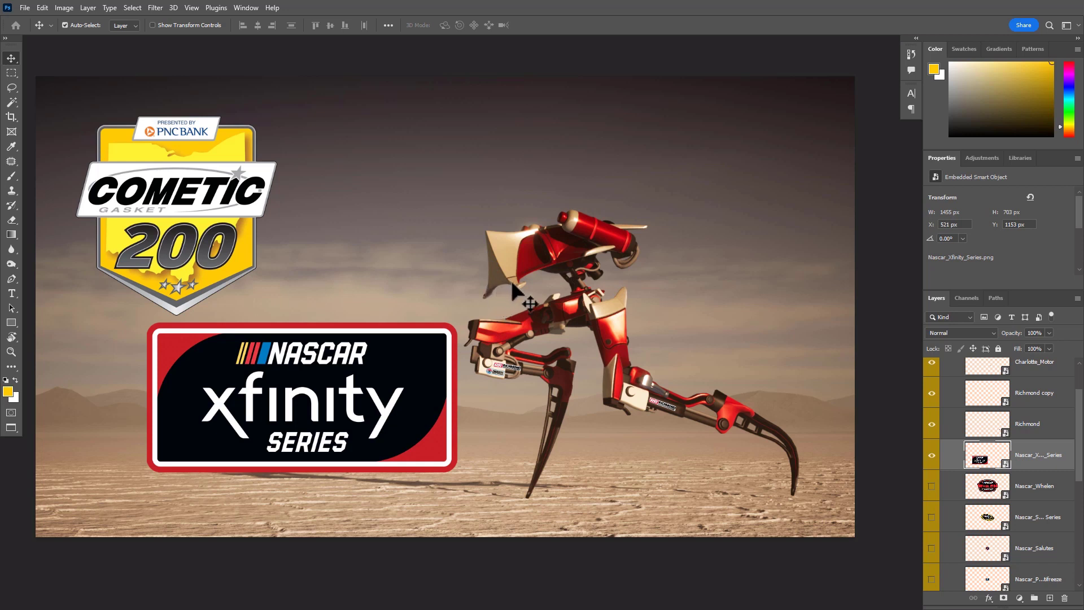
left_click_drag(412, 392, 583, 259)
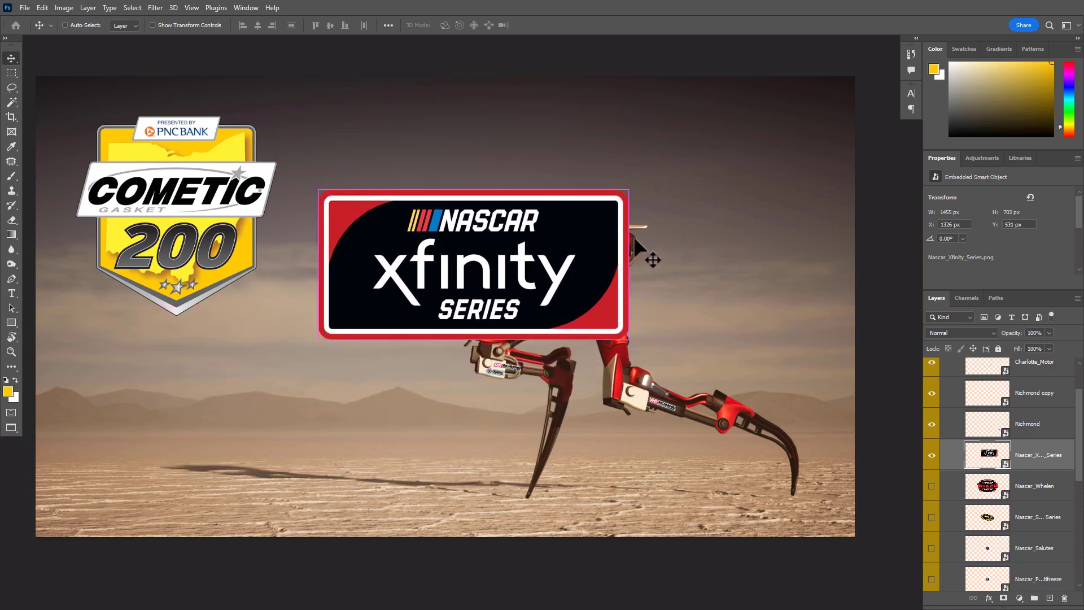
Scale the Nascar_Xfinity_Series logo to about 11.7% and move it onto the front plate of the robot's head
key("ctrl")
key("ctrl+t")
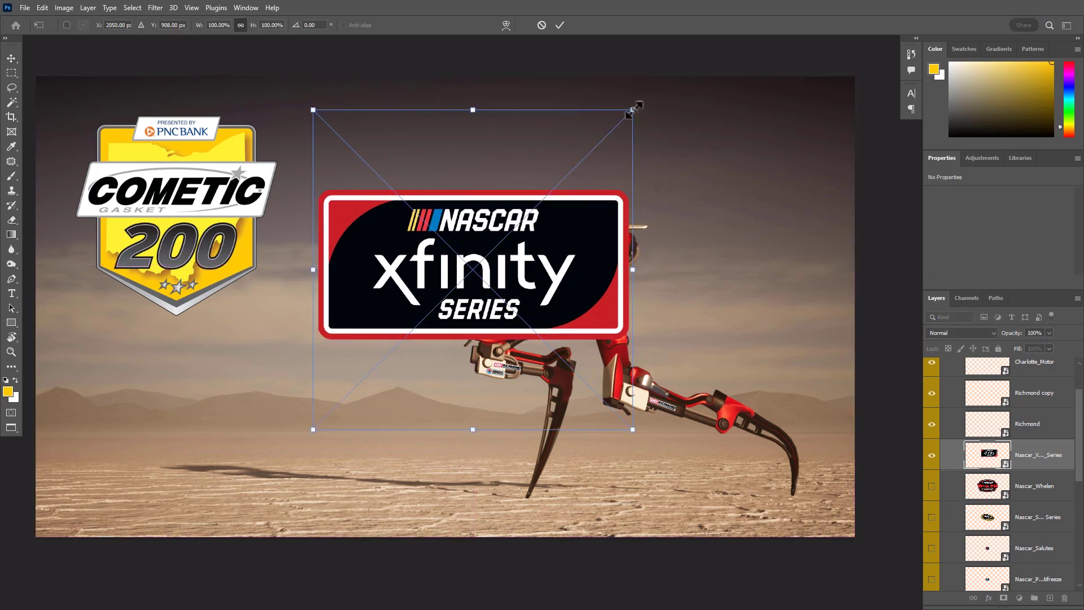
left_click_drag(633, 110, 495, 312)
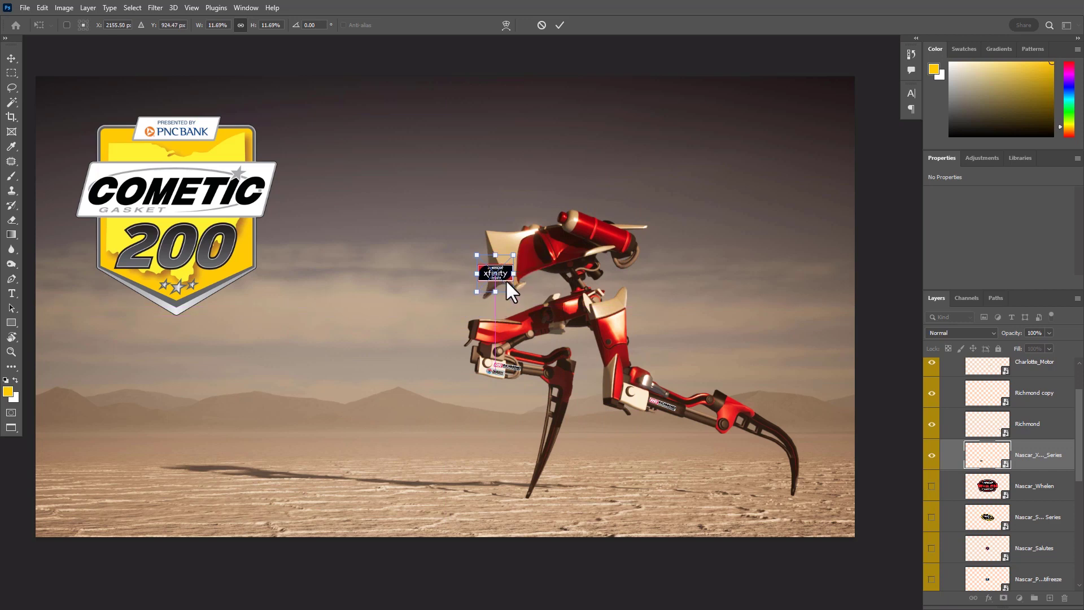
left_click_drag(499, 273, 537, 292)
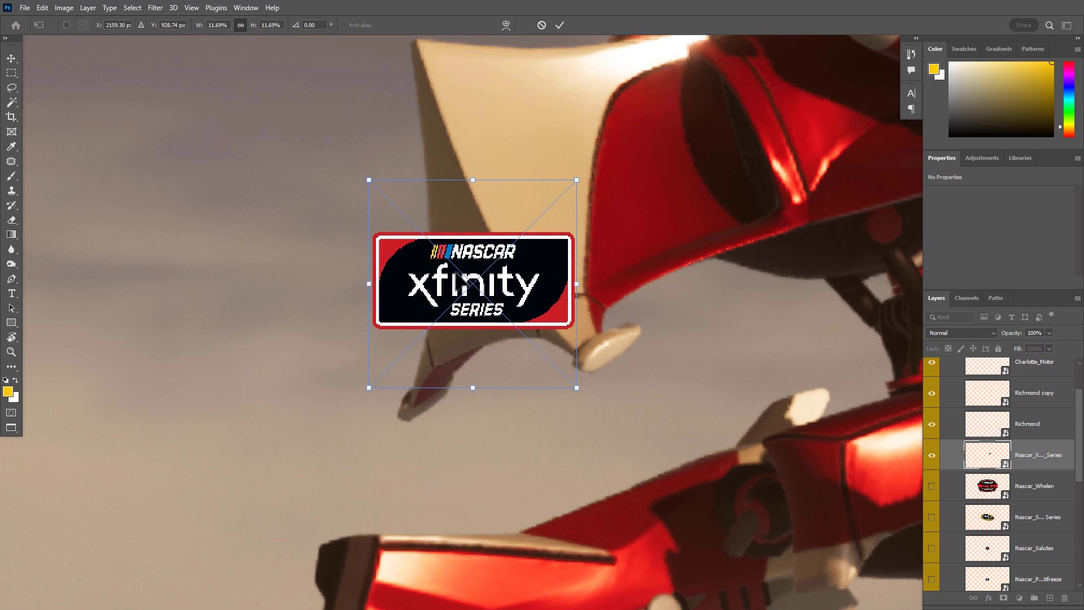
Skew, narrow and rotate the Xfinity logo to about -21° on the shaded edge of the head's front plate, and apply the transform
left_click_drag(473, 180, 440, 186)
left_click_drag(475, 388, 416, 377)
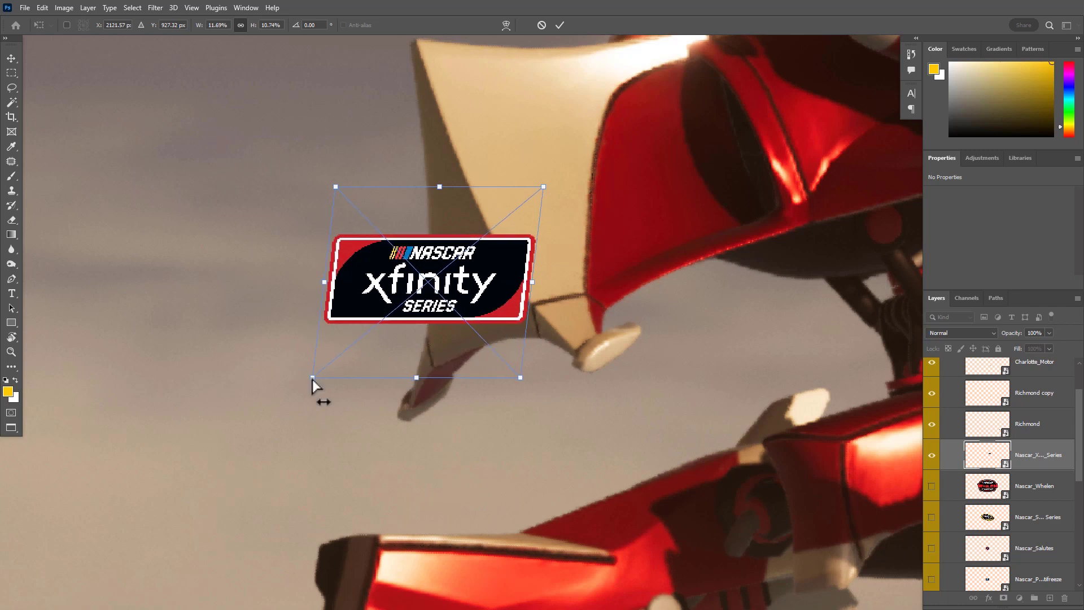
left_click_drag(313, 378, 426, 377)
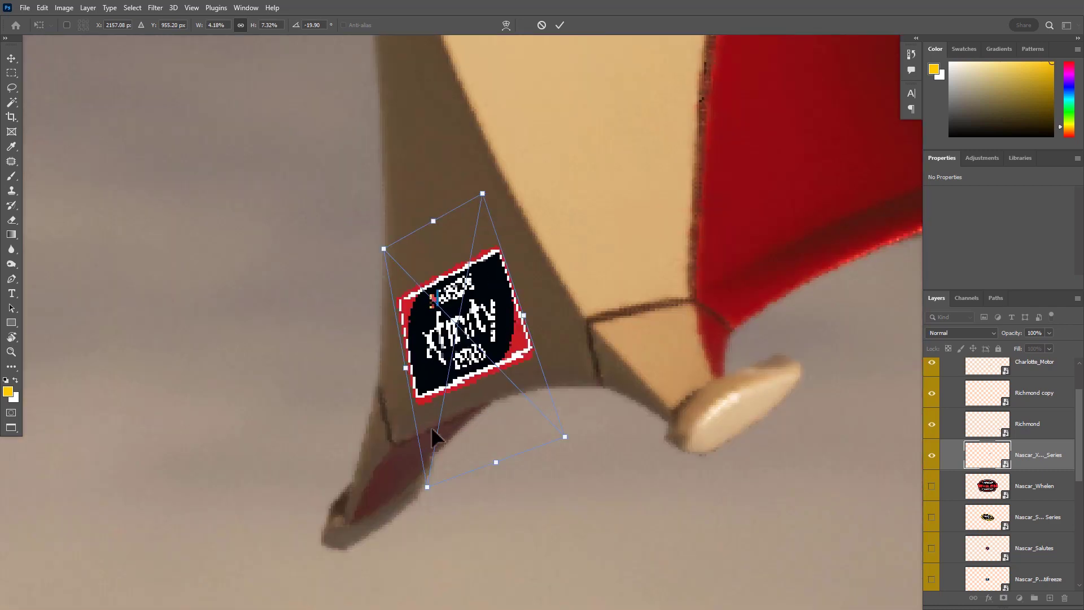
left_click_drag(504, 359, 507, 365)
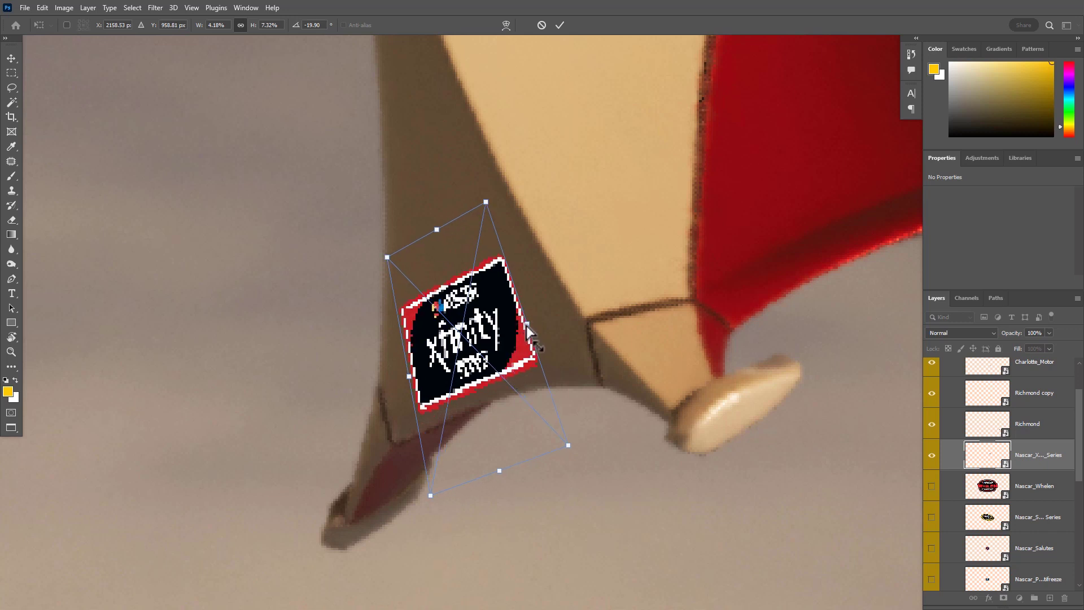
left_click_drag(531, 331, 544, 313)
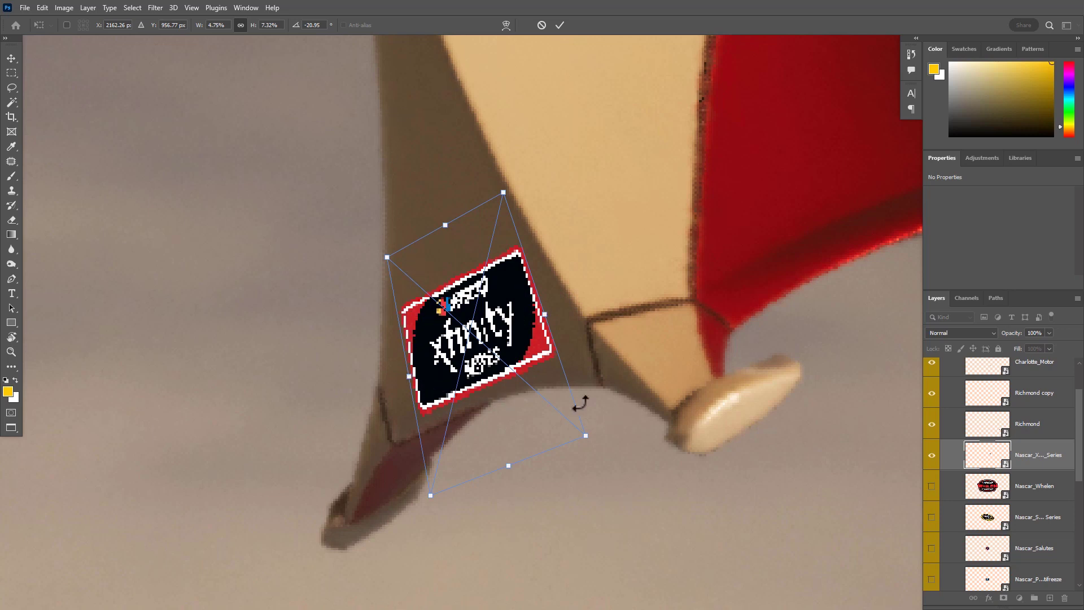
key("Return")
Fine-tune the Xfinity logo's shape to about 4.5% width, 7% height and -16.8° rotation, and apply the transform
scroll(530, 358, "down", 5)
left_click_drag(476, 367, 406, 356)
left_click_drag(456, 306, 531, 311)
left_click_drag(476, 397, 535, 455)
left_click_drag(501, 424, 501, 363)
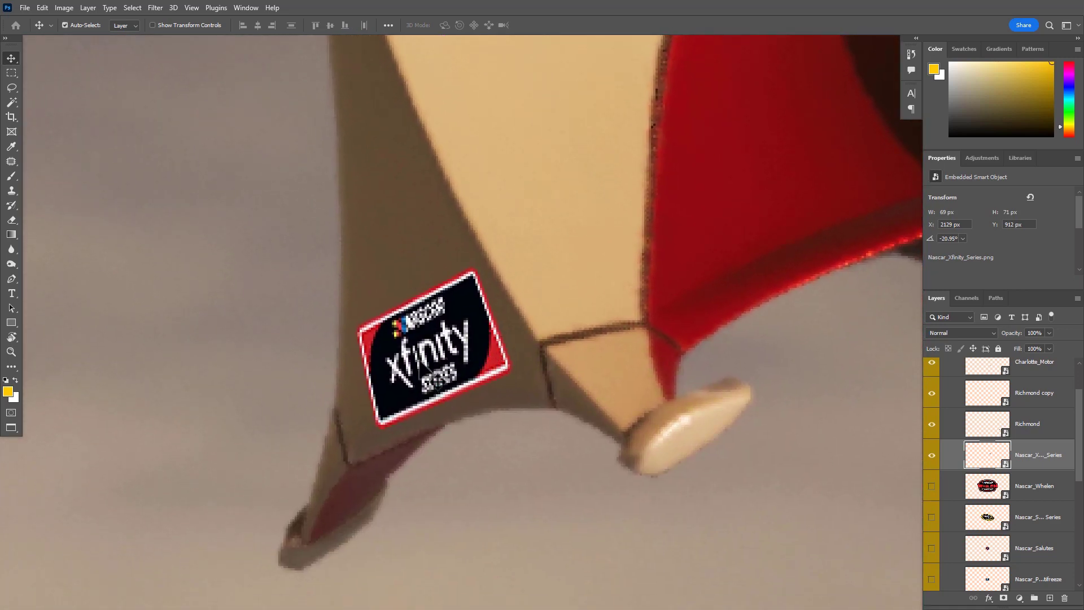
key("ctrl+t")
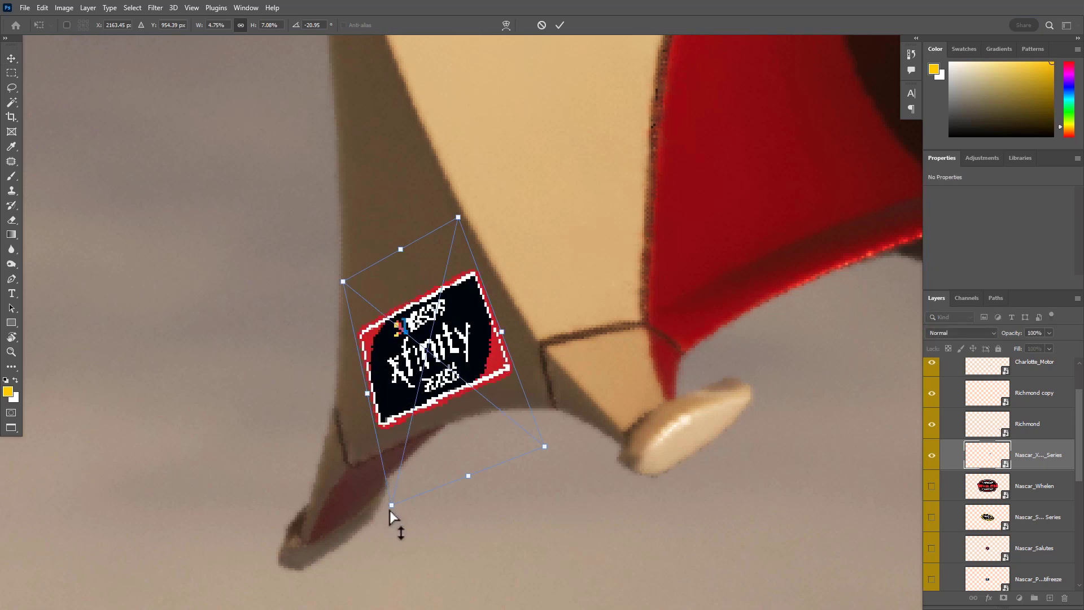
left_click_drag(392, 504, 396, 484)
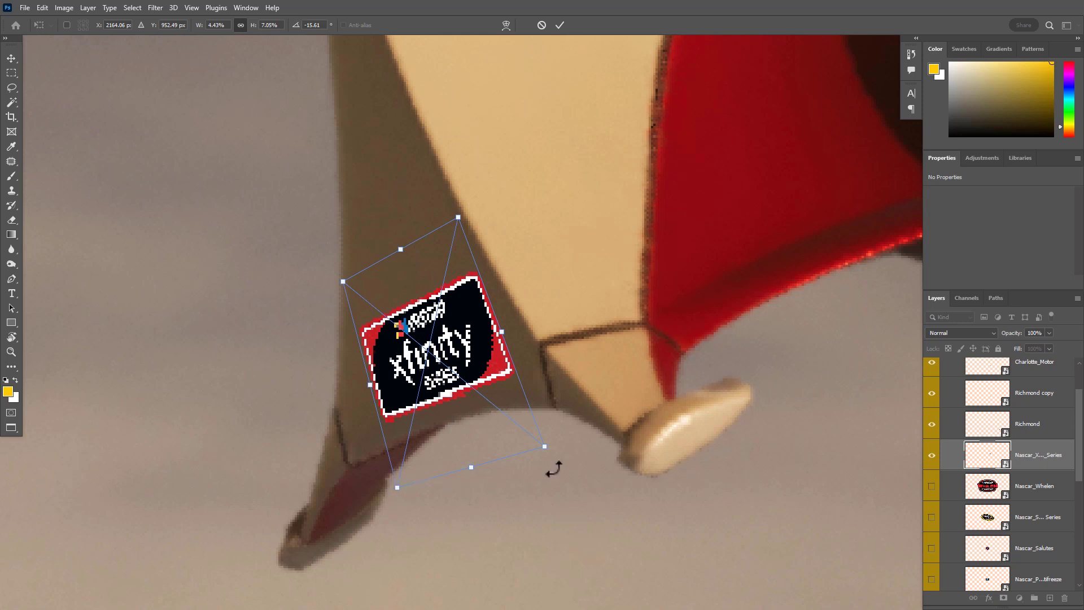
left_click_drag(547, 449, 546, 440)
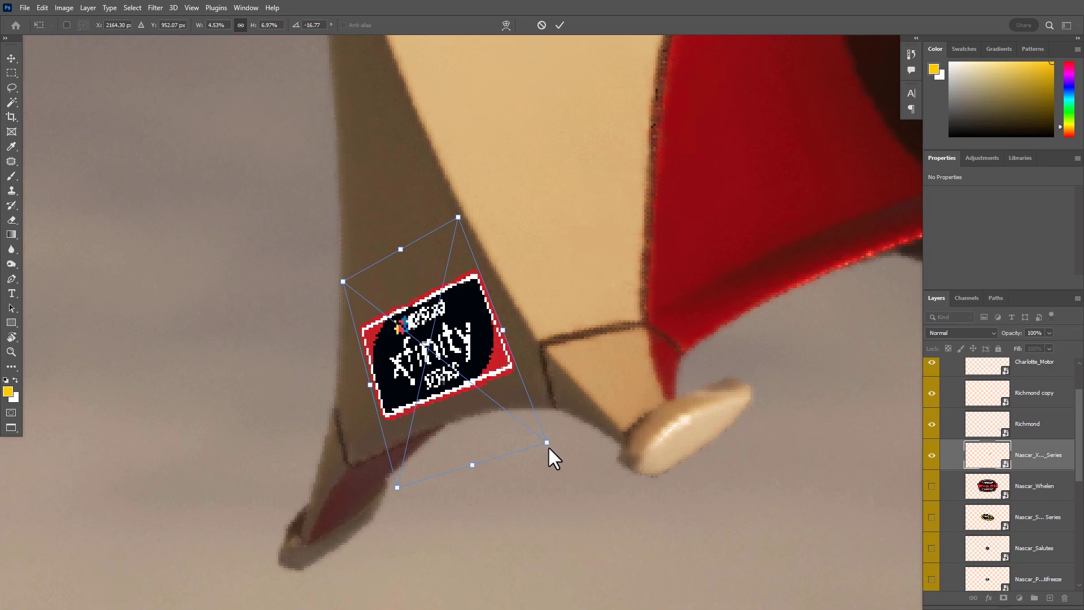
key("Return")
scroll(576, 441, "down", 6)
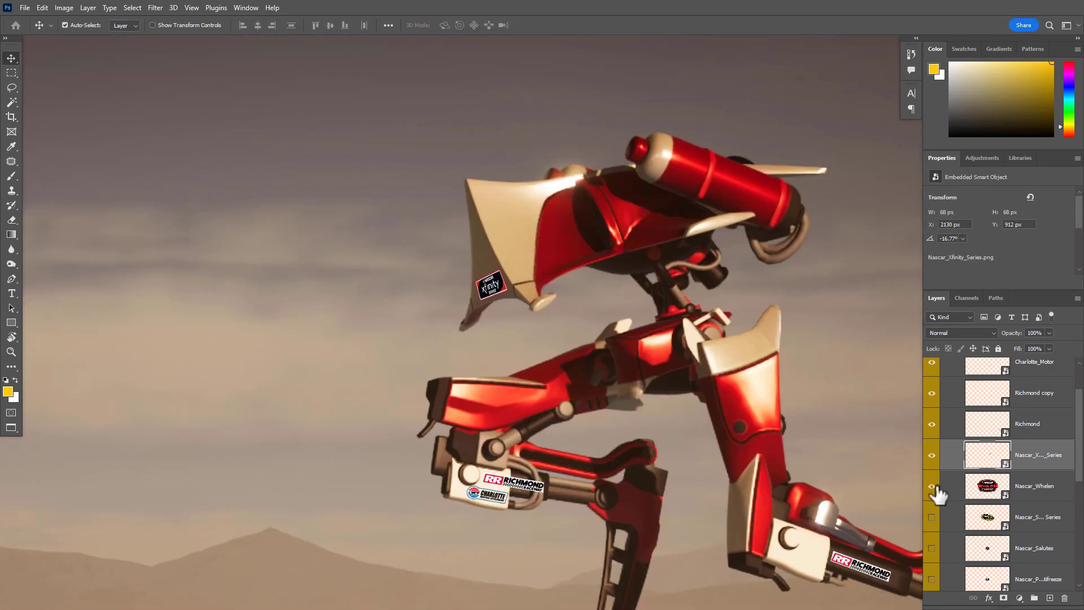
Show the Nascar_Whelen logo, move it below the Cometic logo, and hide its layer again
left_click(932, 486)
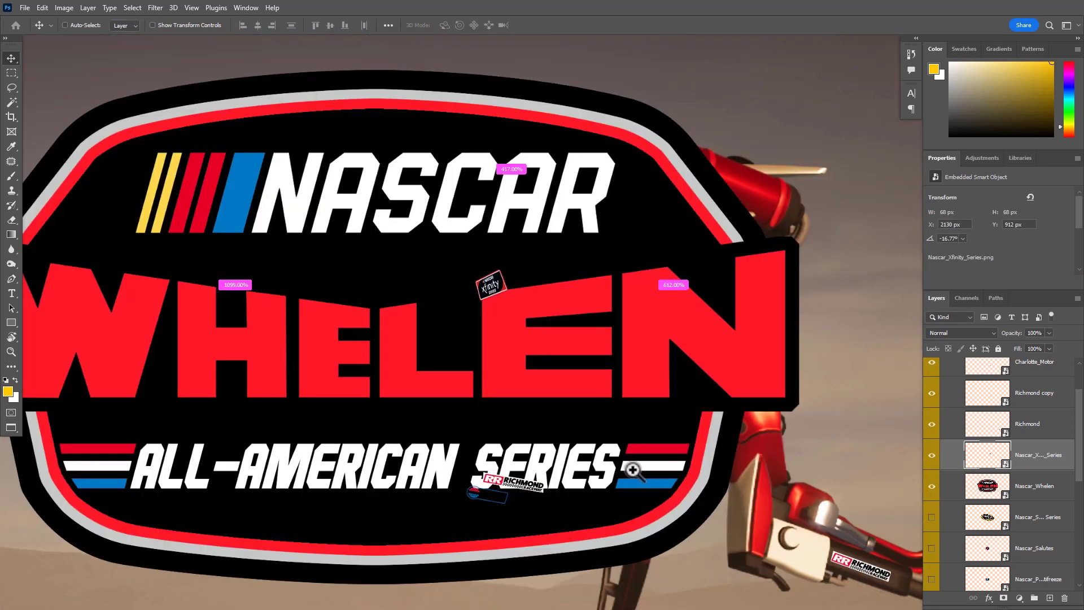
scroll(633, 468, "down", 5)
left_click_drag(439, 414, 402, 459)
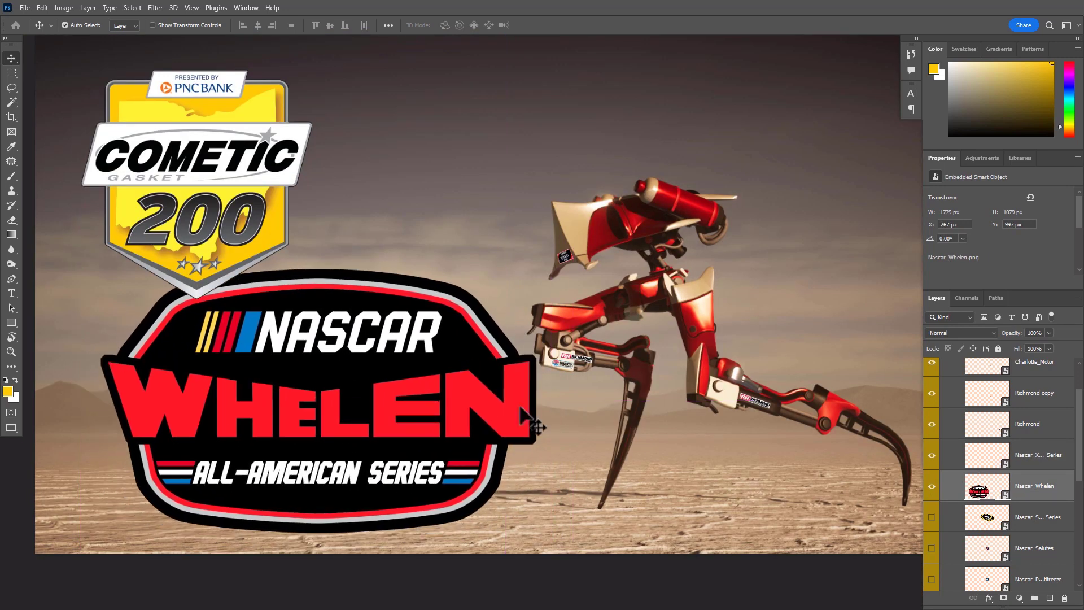
left_click(930, 486)
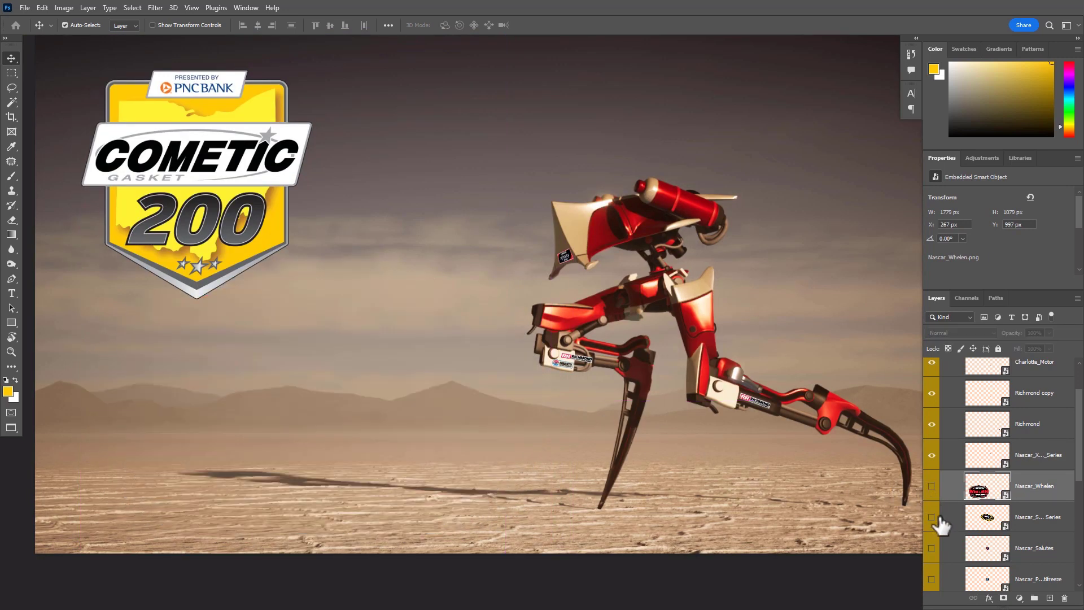
Show the Nascar_Sprint_Cup Series logo, scale it to about 10% and place it on the red panel of the robot's head
left_click(933, 517)
left_click_drag(536, 338, 744, 358)
key("ctrl+t")
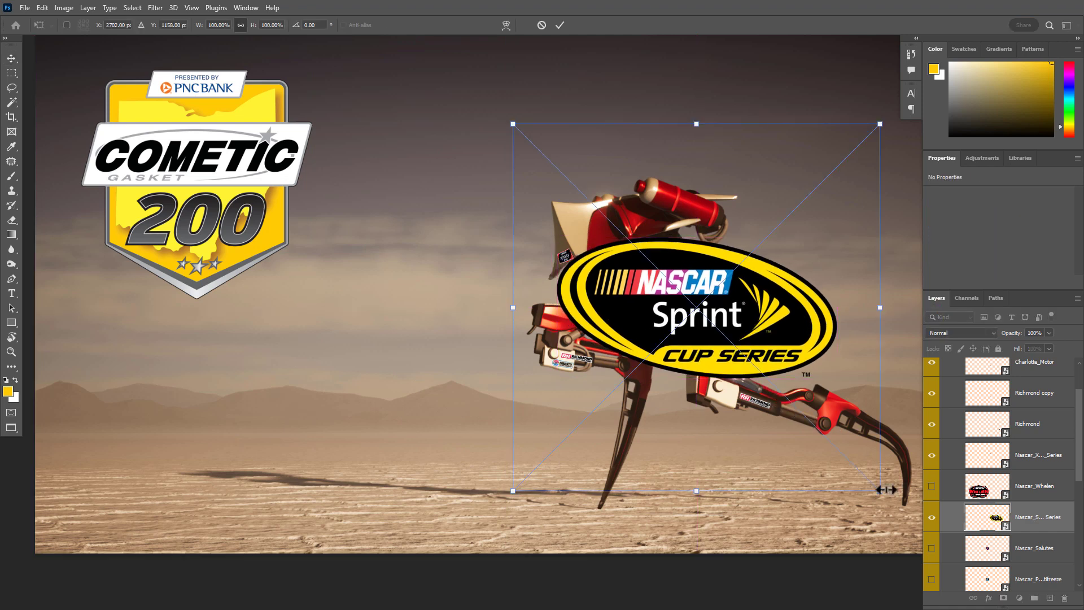
left_click_drag(881, 491, 613, 224)
left_click_drag(568, 171, 601, 237)
scroll(602, 236, "up", 8)
left_click_drag(666, 293, 574, 388)
left_click_drag(699, 119, 413, 403)
left_click_drag(357, 500, 542, 326)
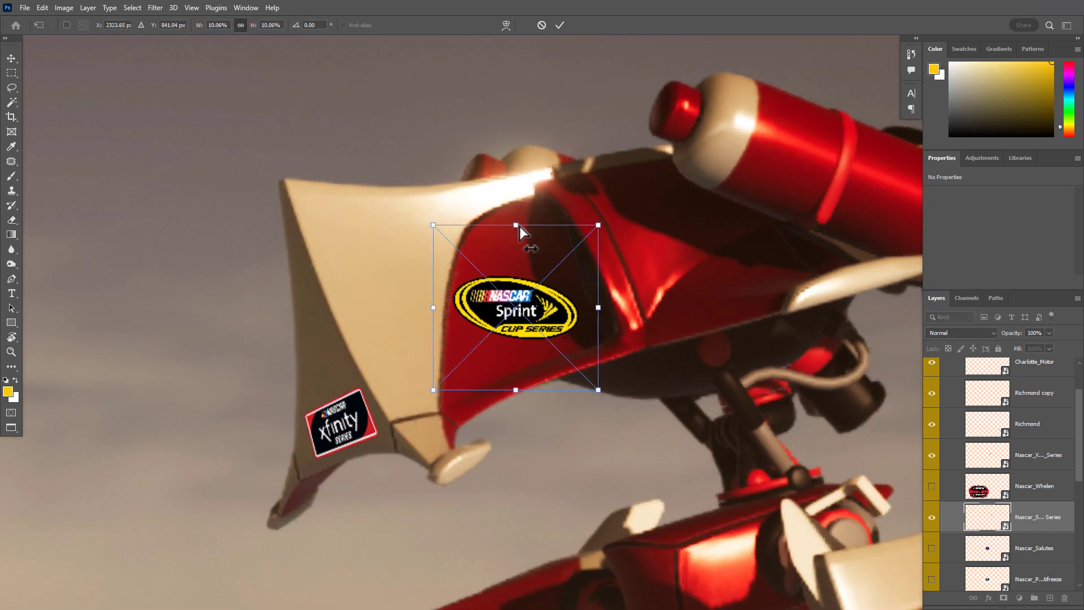
Skew the Sprint Cup logo to follow the red panel's slant, rotate it to about -8.7° and center it on the panel
left_click_drag(519, 226, 449, 231)
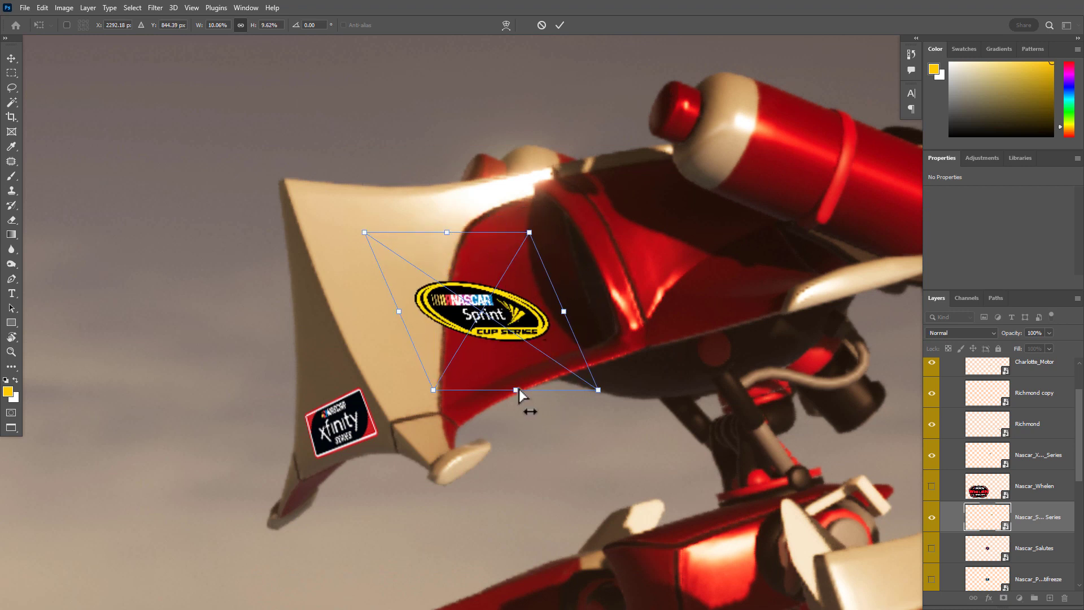
left_click_drag(519, 389, 552, 404)
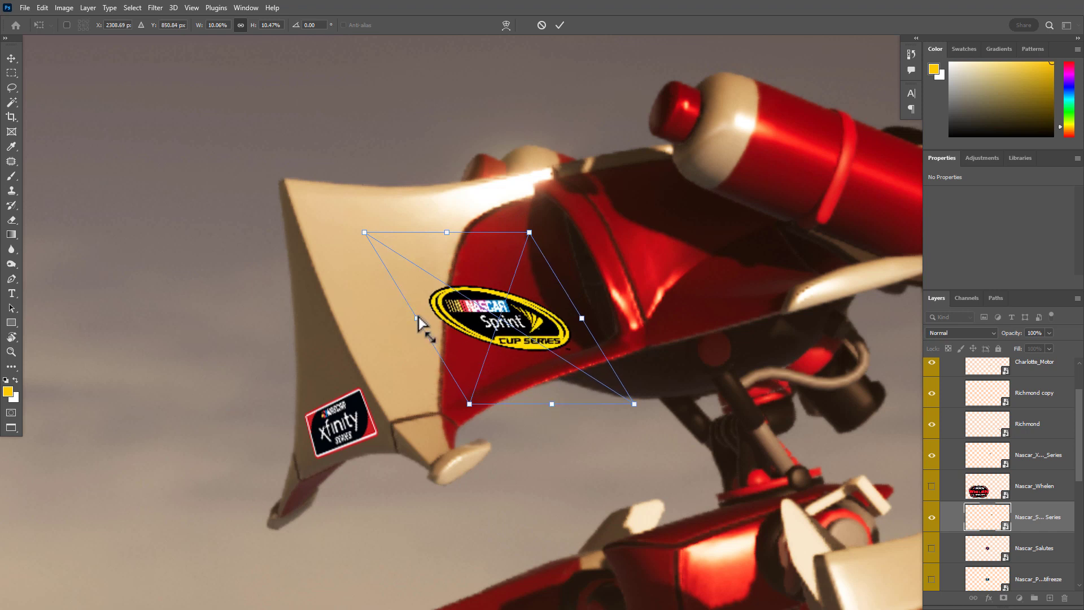
left_click_drag(416, 326, 428, 342)
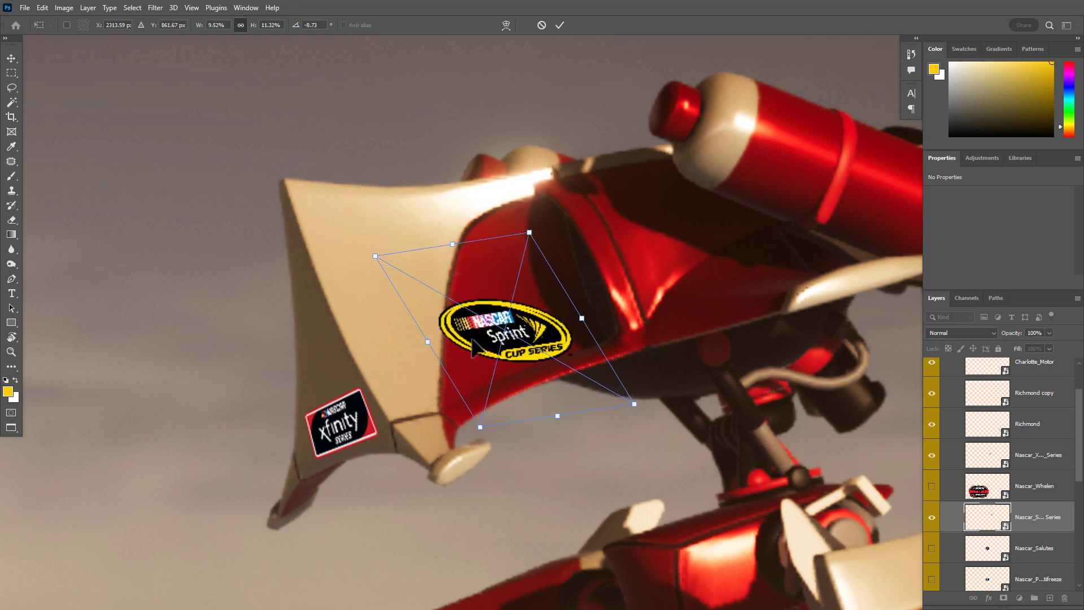
left_click_drag(529, 341, 551, 320)
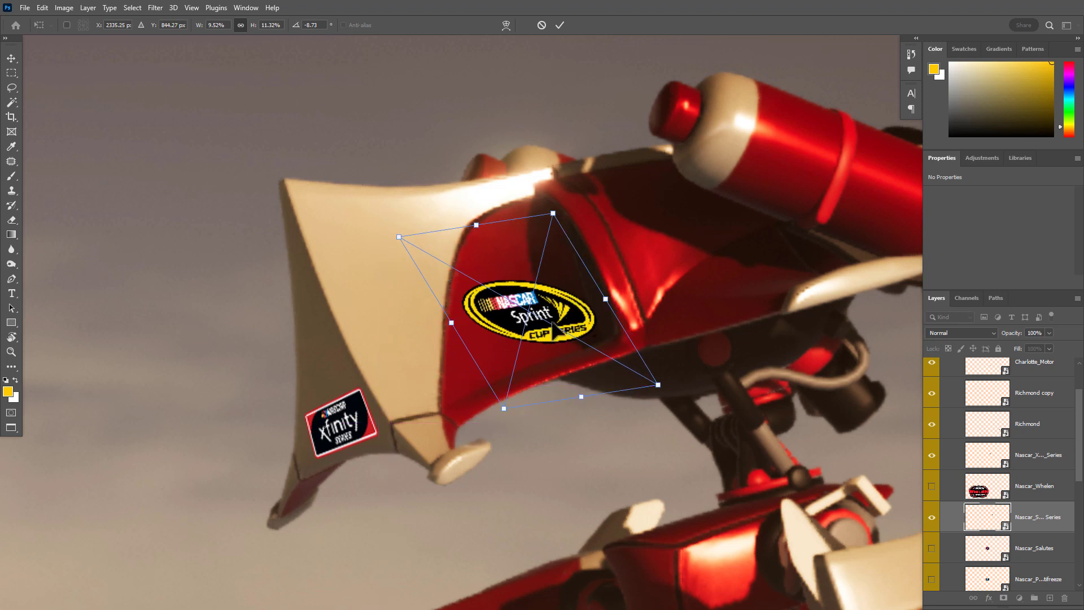
Nudge the Sprint Cup logo up toward the dark recess and refine its skew and rotation to about -14.5°
scroll(574, 310, "up", 3)
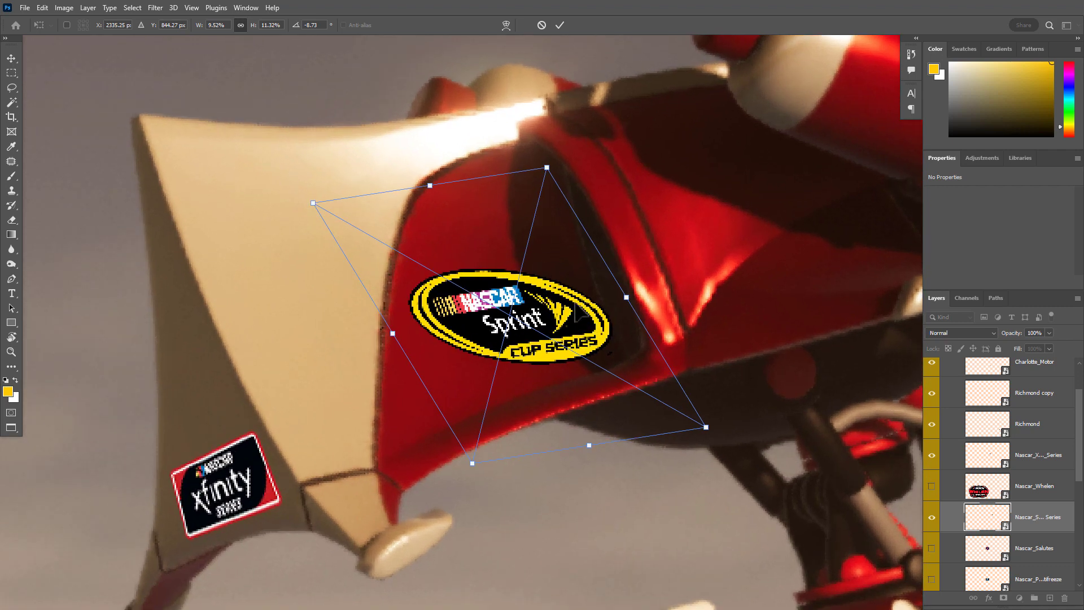
left_click_drag(556, 347, 568, 338)
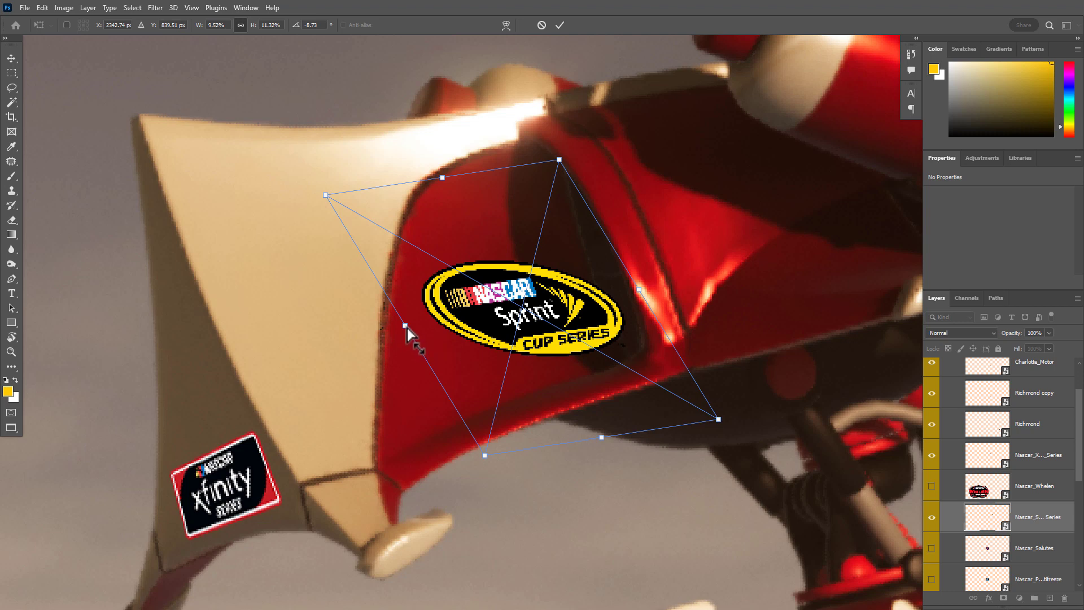
left_click_drag(405, 326, 404, 340)
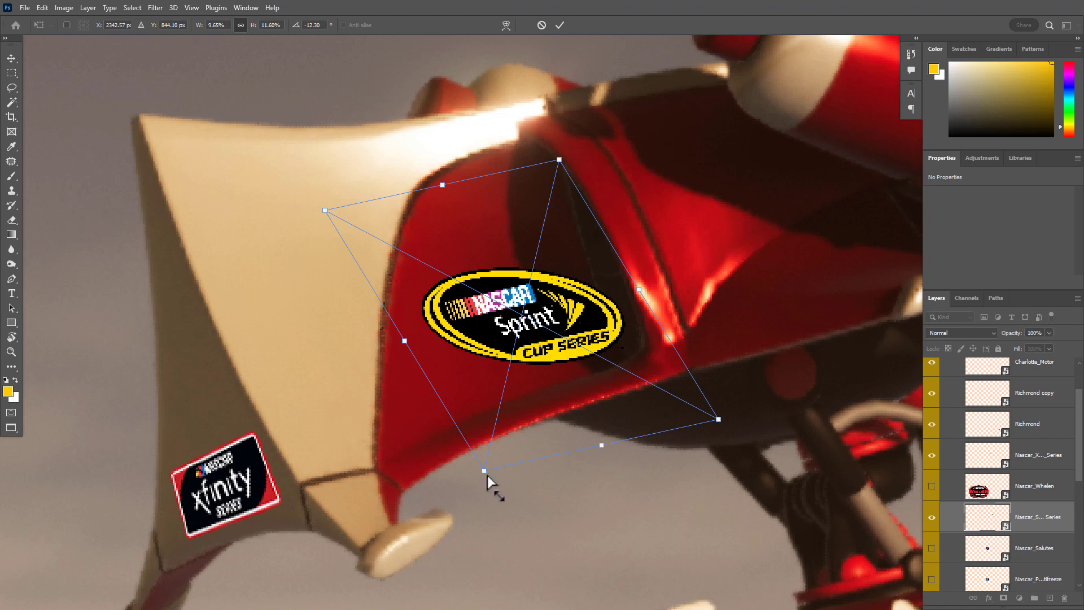
left_click_drag(483, 469, 480, 480)
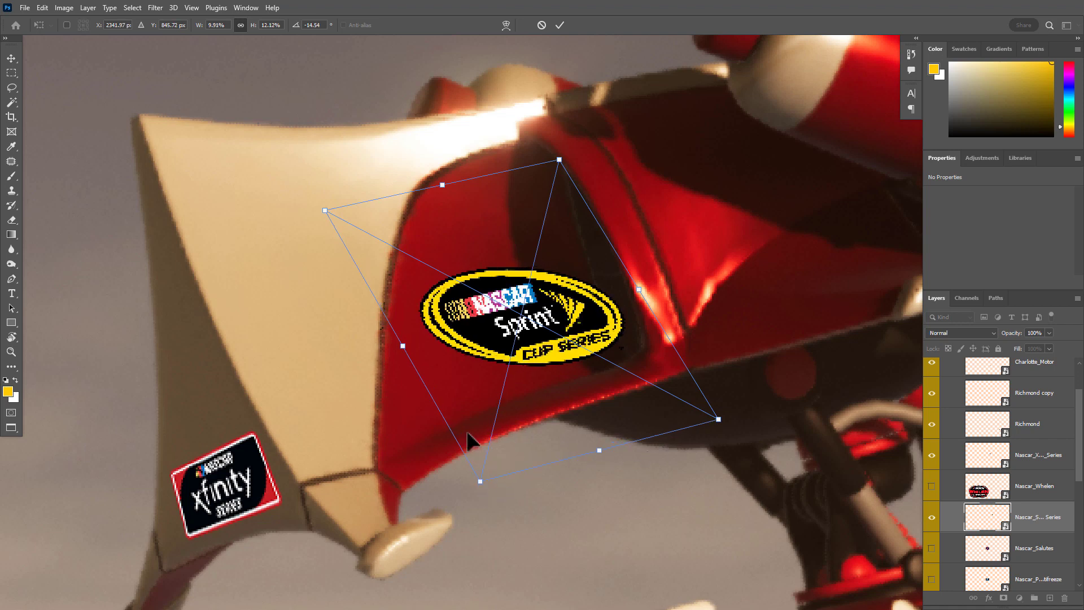
mouse_move(442, 186)
left_mouse_down()
mouse_move(445, 201)
mouse_move(443, 185)
left_mouse_up()
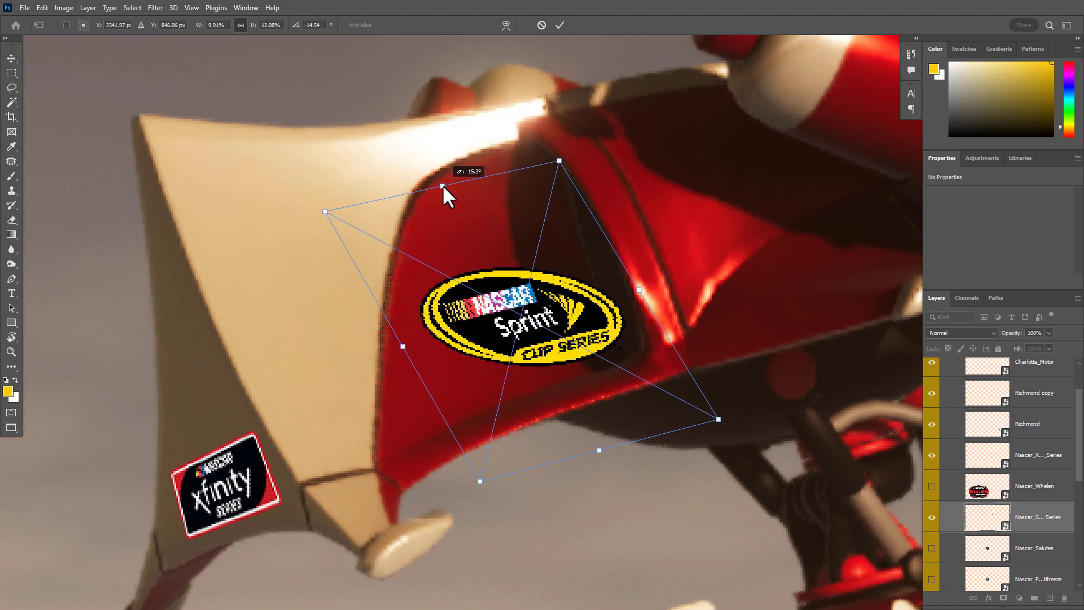
Warp the Sprint Cup logo to follow the curvature of the red head panel and apply the transform
right_click(480, 322)
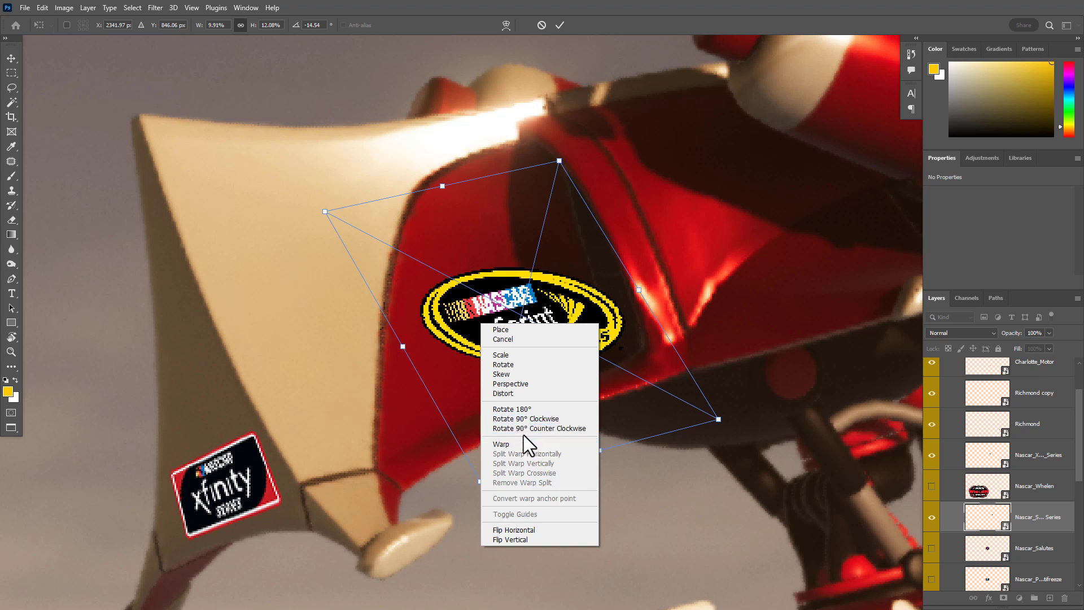
left_click(512, 448)
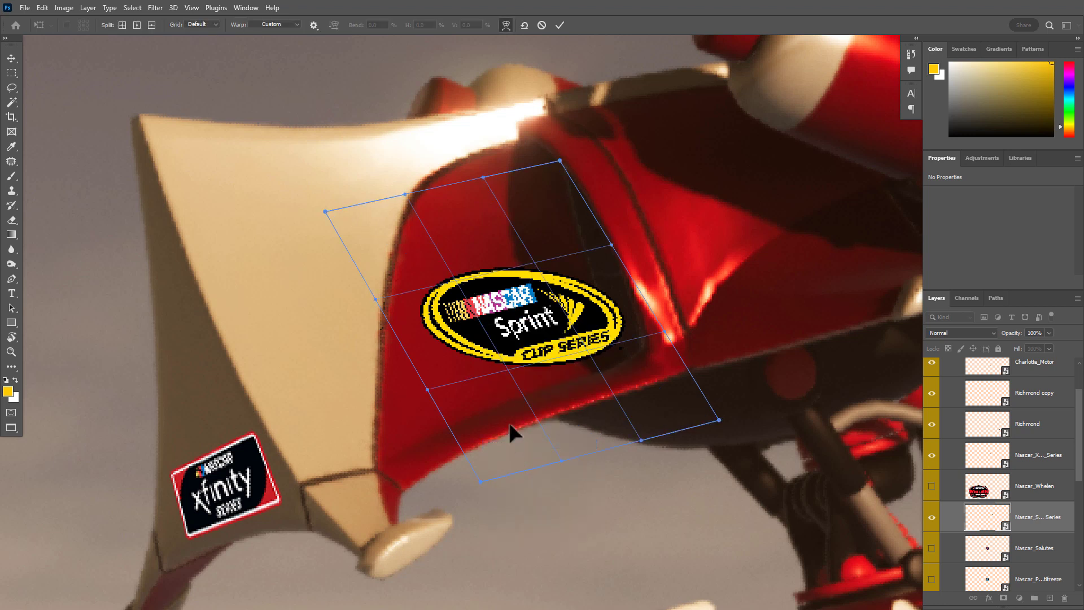
mouse_move(523, 338)
left_mouse_down()
mouse_move(503, 336)
mouse_move(493, 317)
mouse_move(543, 330)
mouse_move(507, 276)
mouse_move(526, 321)
left_mouse_up()
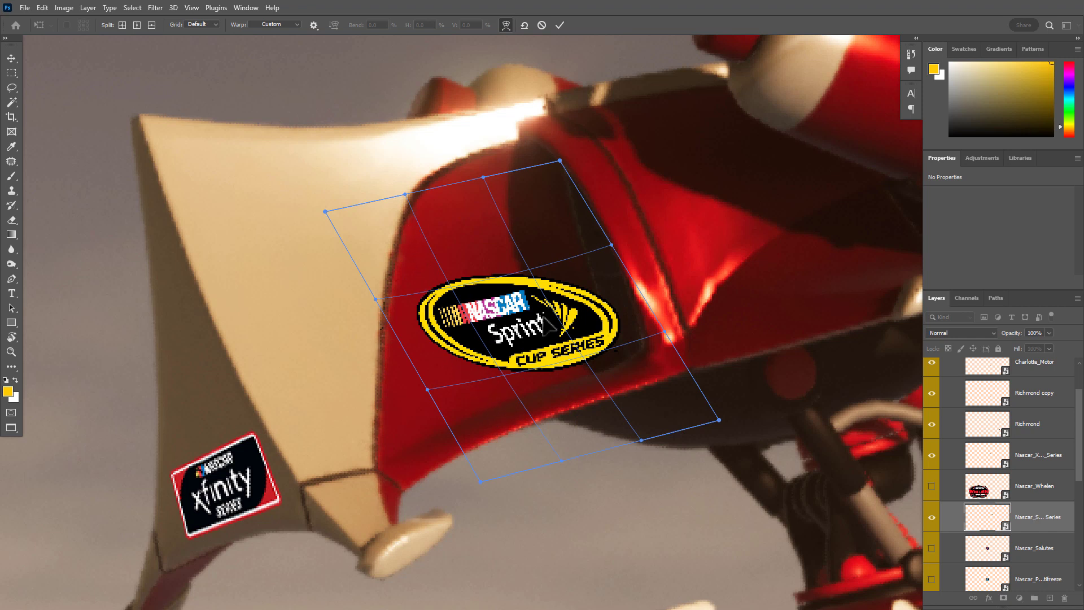
left_click_drag(546, 319, 538, 312)
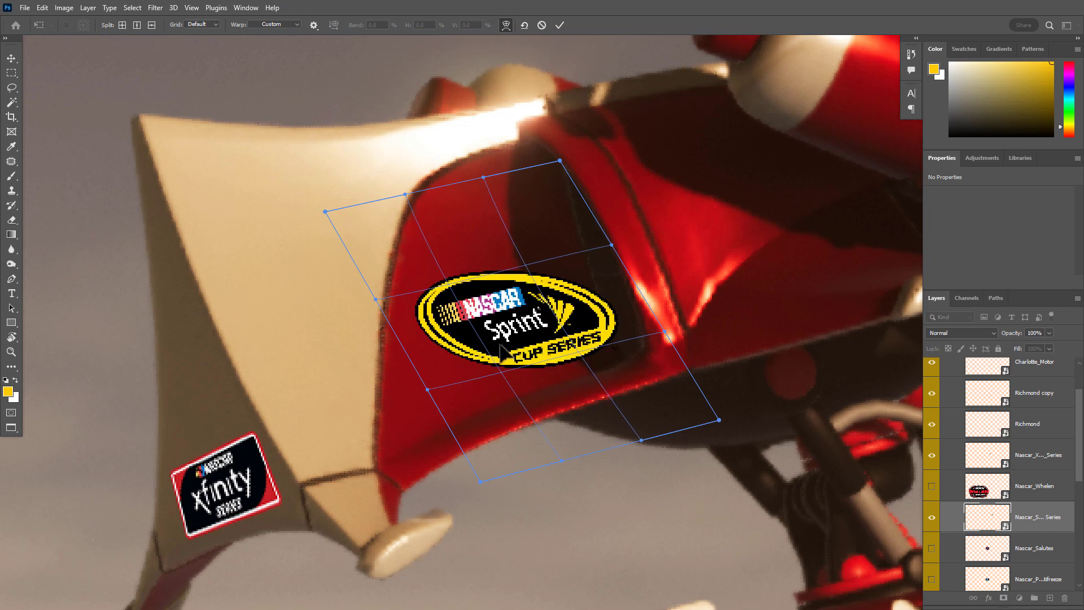
left_click_drag(498, 348, 563, 317)
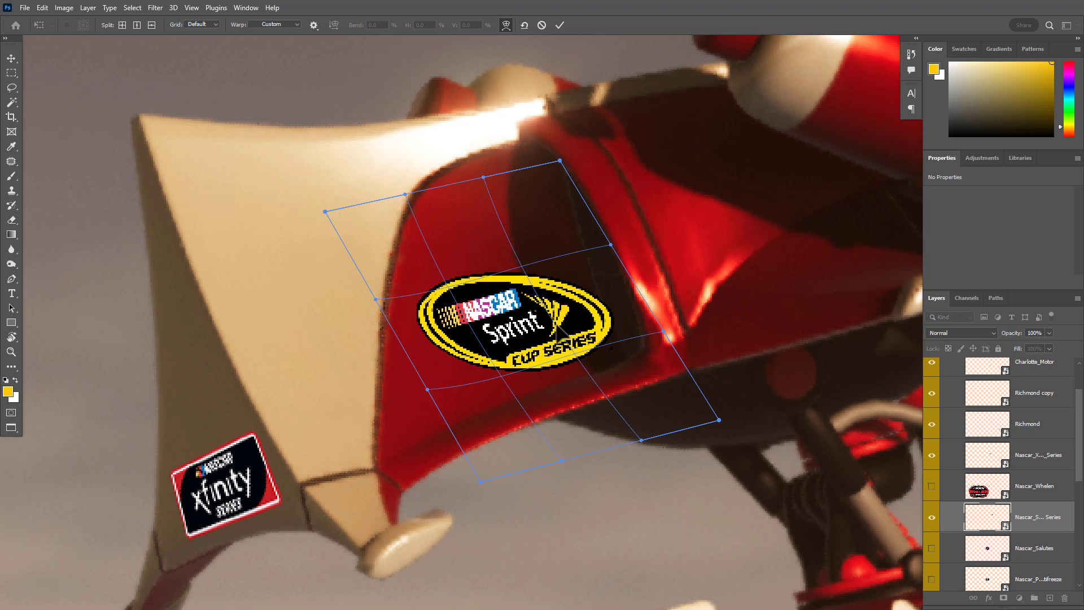
key("Return")
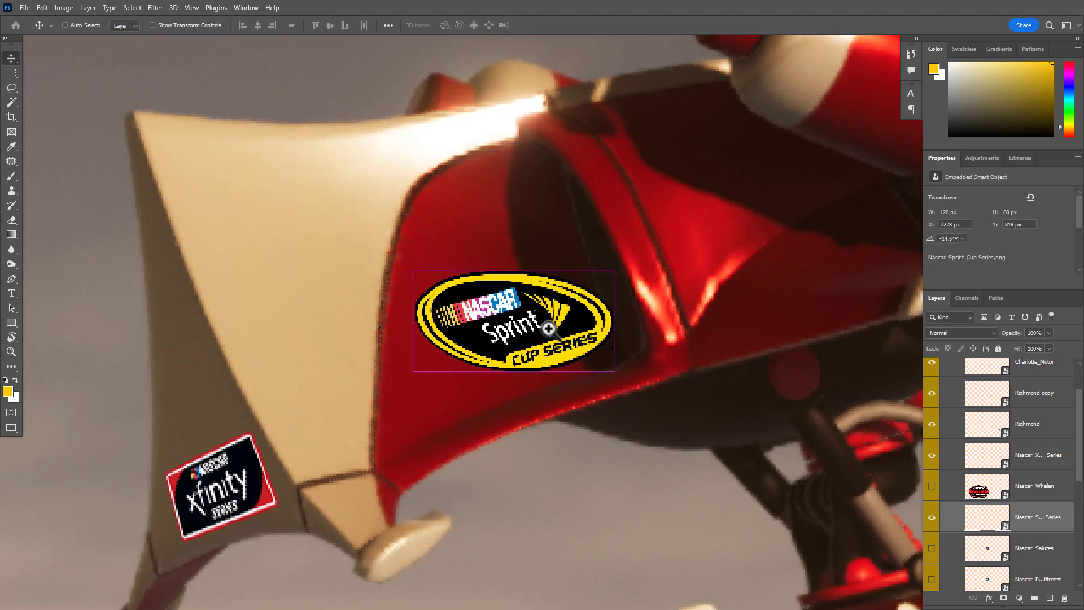
left_click(548, 329, "ctrl")
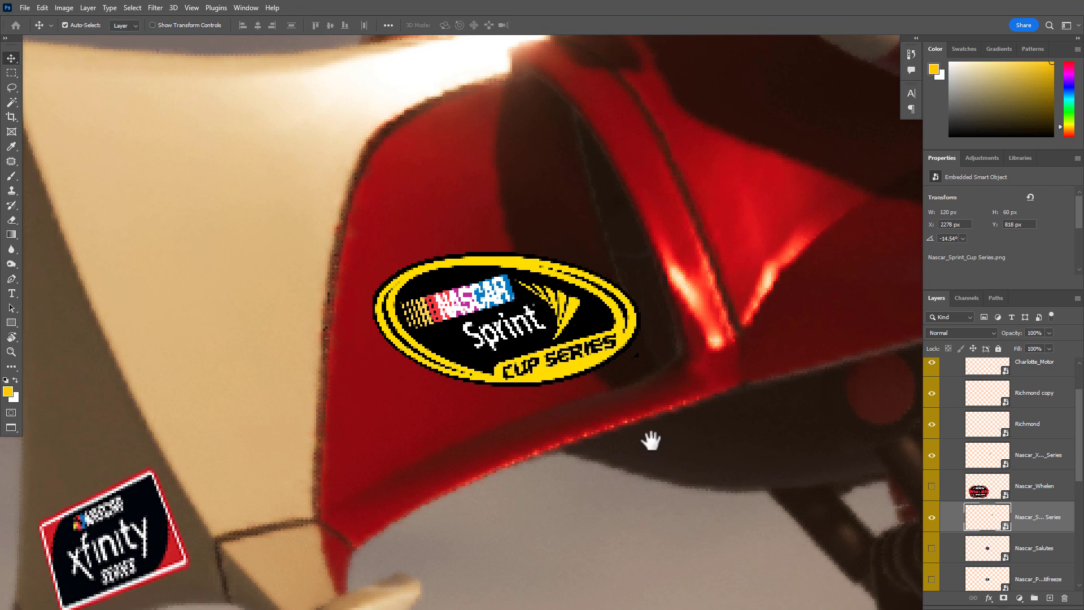
left_click_drag(667, 440, 607, 441)
Delete the Nascar_PeakAntifreeze logo layer and show the Nascar_Heat_Proleague logo
left_click(932, 479)
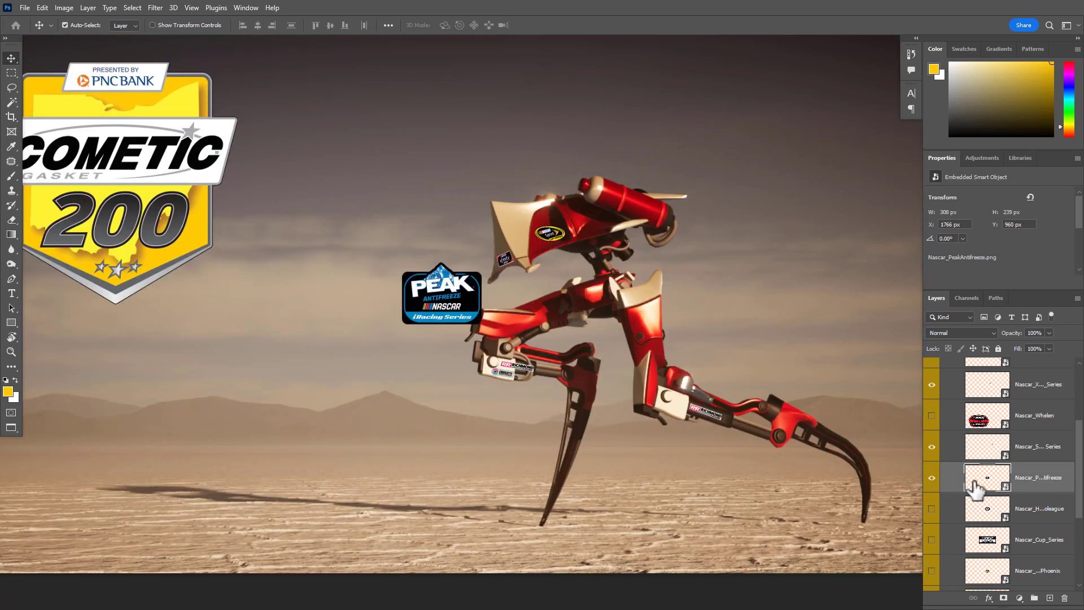
key("Delete")
left_click(932, 479)
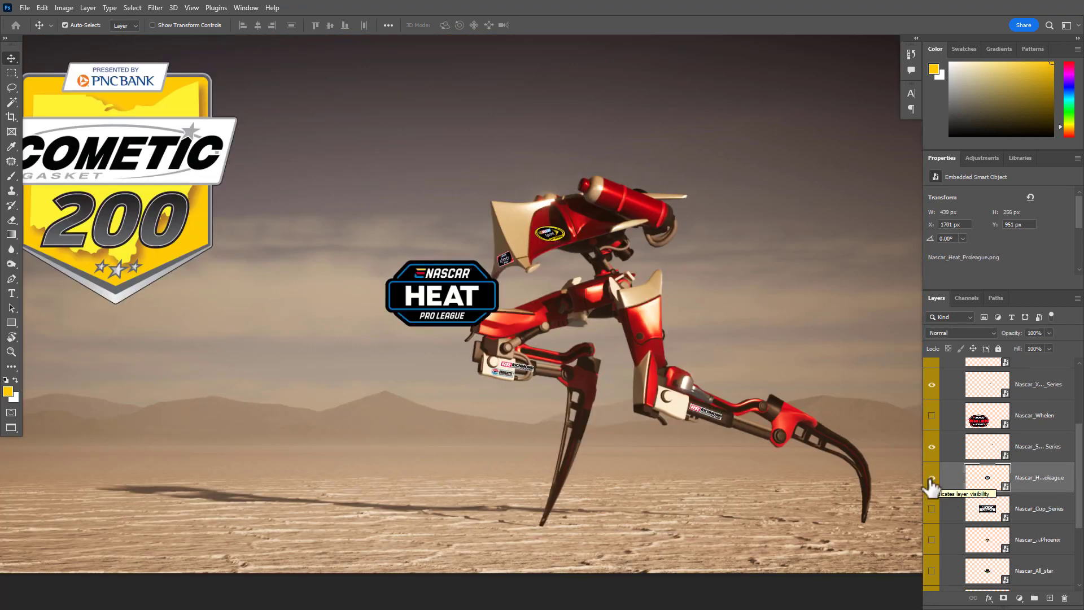
Move the Nascar Heat Pro League logo into the sky above the robot's red canister and set its blend mode to Normal
left_click_drag(443, 312, 704, 162)
left_click_drag(647, 192, 700, 200)
left_click_drag(639, 282, 634, 350)
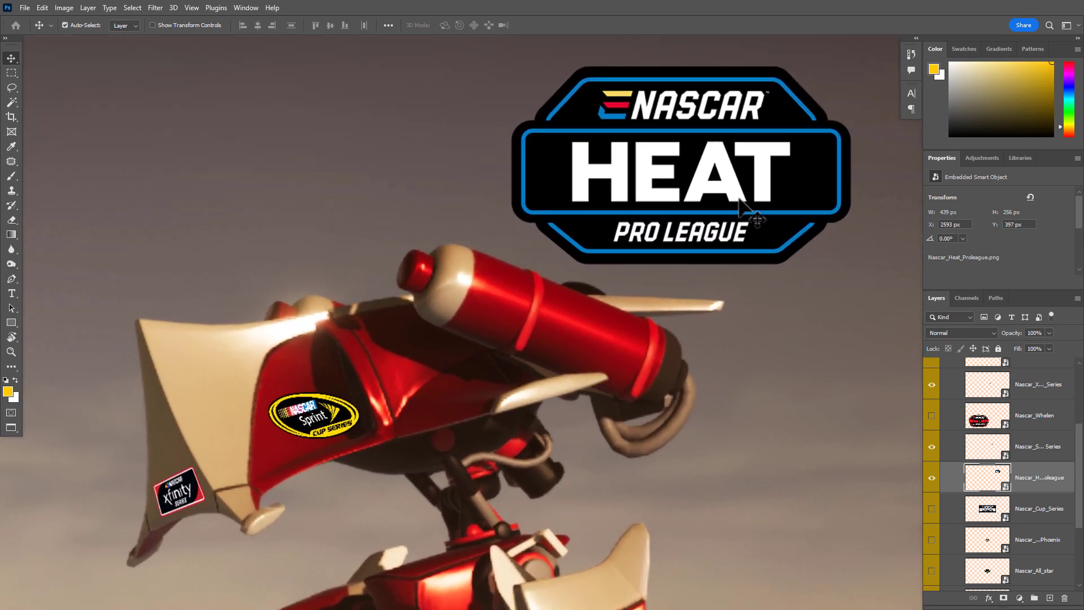
left_click_drag(754, 214, 677, 151)
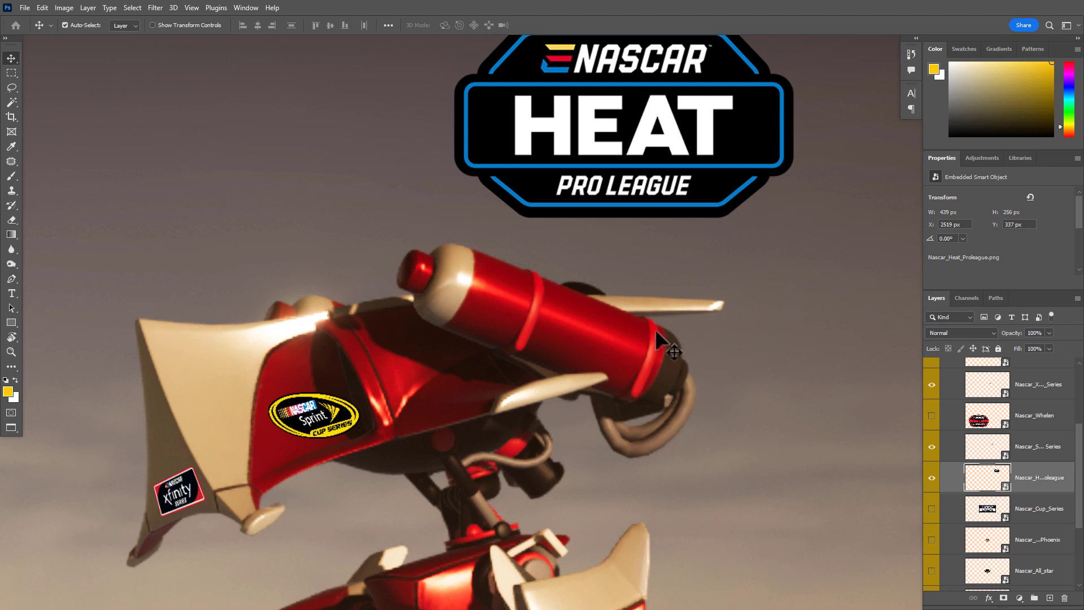
left_click_drag(627, 153, 613, 170)
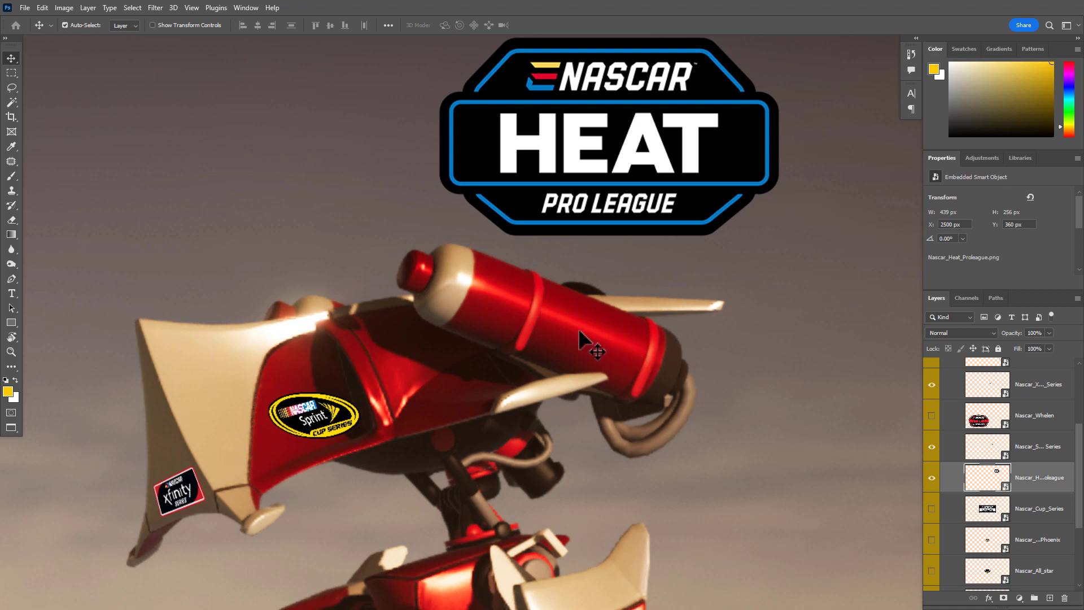
mouse_move(635, 159)
left_mouse_down()
mouse_move(607, 168)
mouse_move(666, 171)
mouse_move(652, 169)
left_mouse_up()
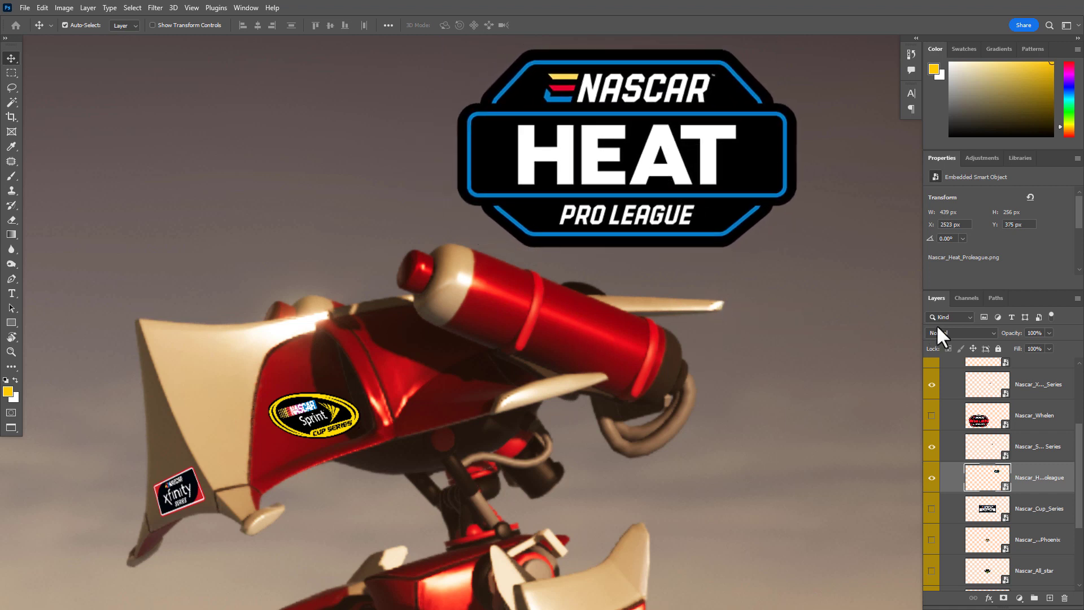
left_click(965, 333)
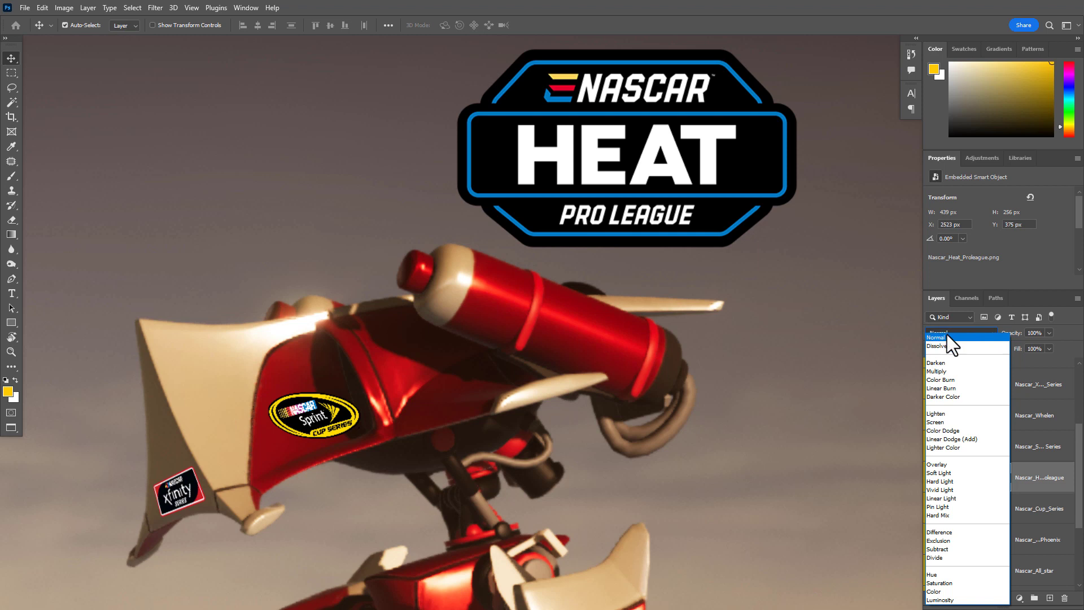
left_click(944, 338)
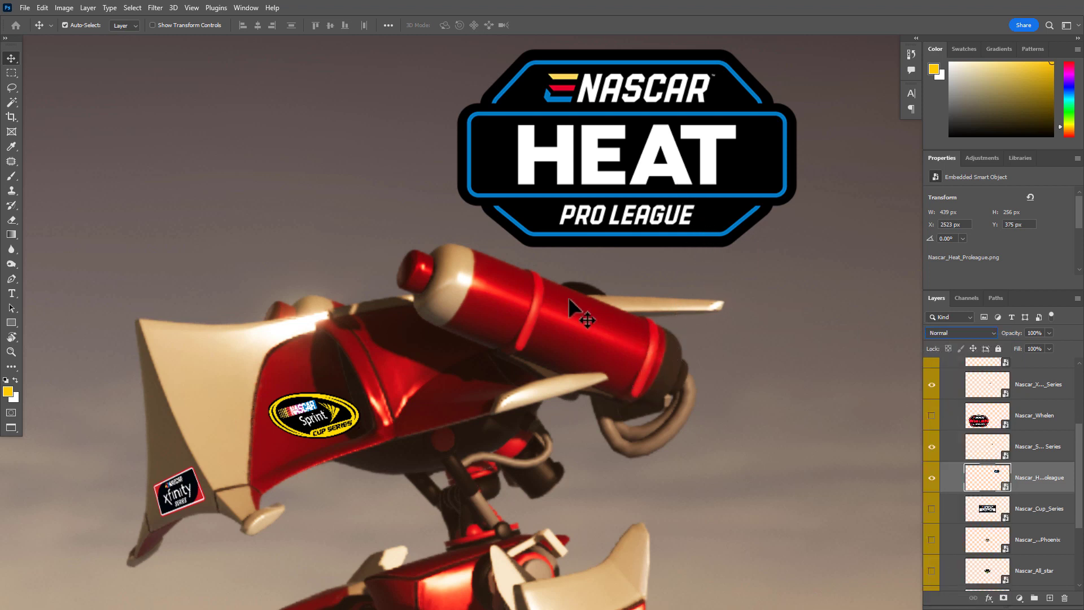
Place the Heat Pro League logo on the red canister, scaled to 26.31% and rotated to 21.22° to match the canister's slant
left_click_drag(686, 145, 625, 289)
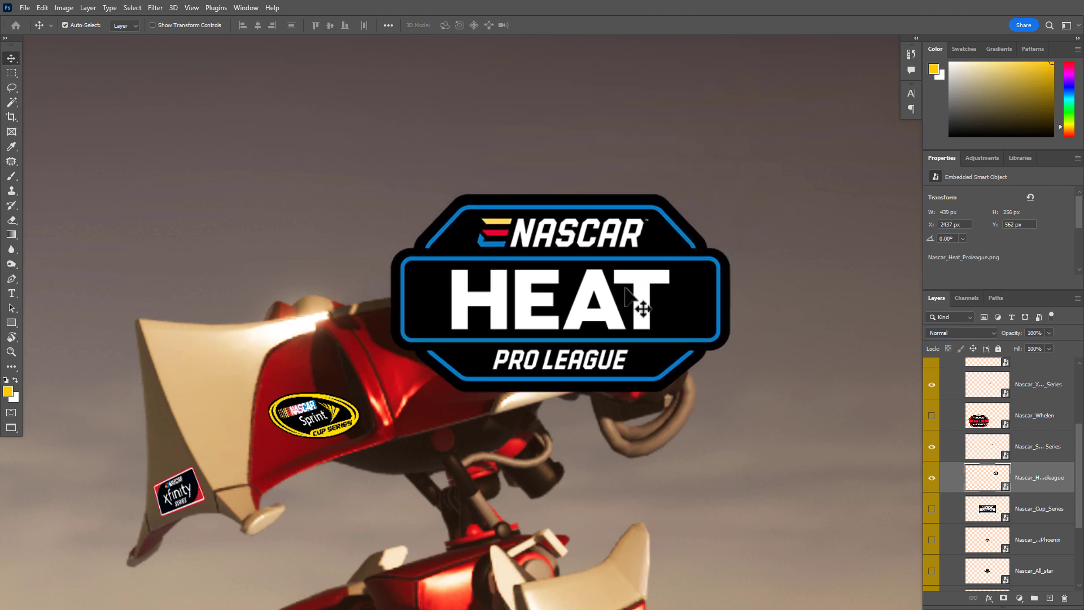
key("ctrl+t")
left_click_drag(753, 101, 509, 343)
left_click_drag(470, 420, 615, 349)
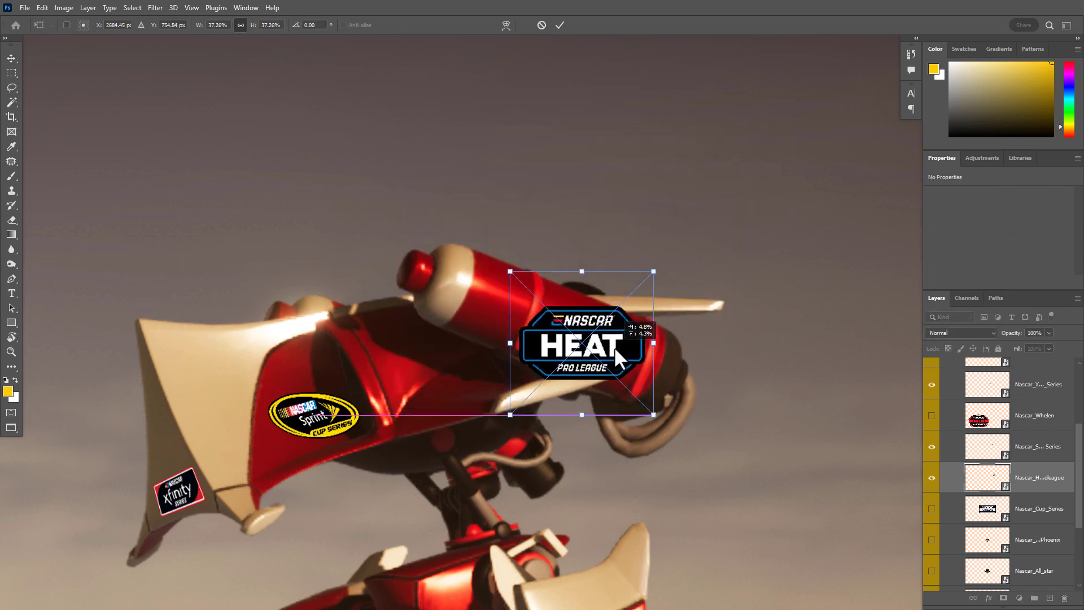
scroll(619, 340, "up", 4)
left_click_drag(694, 198, 607, 285)
left_click_drag(530, 372, 586, 317)
left_click_drag(717, 396, 717, 480)
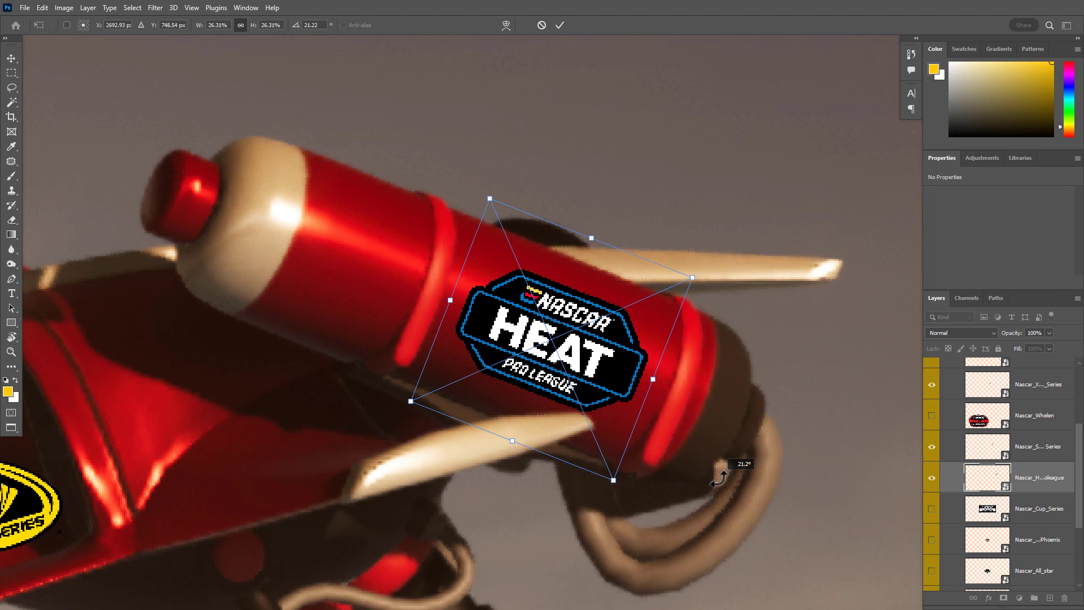
Center the Heat Pro League logo between the canister's two raised bands, enlarge it to 29.72% and apply the transform
scroll(666, 423, "up", 2)
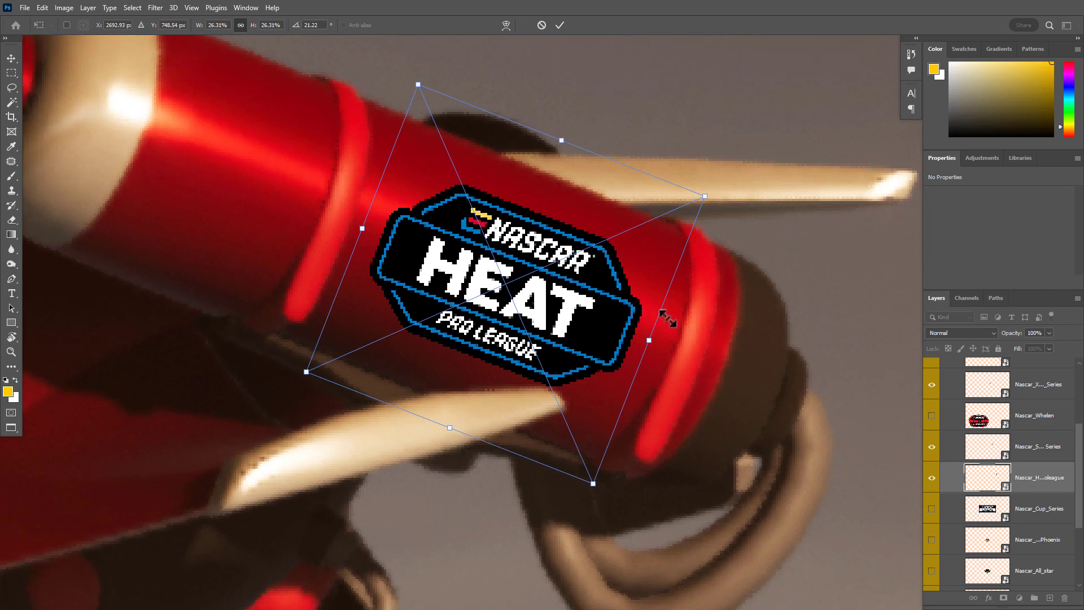
left_click_drag(552, 332, 495, 389)
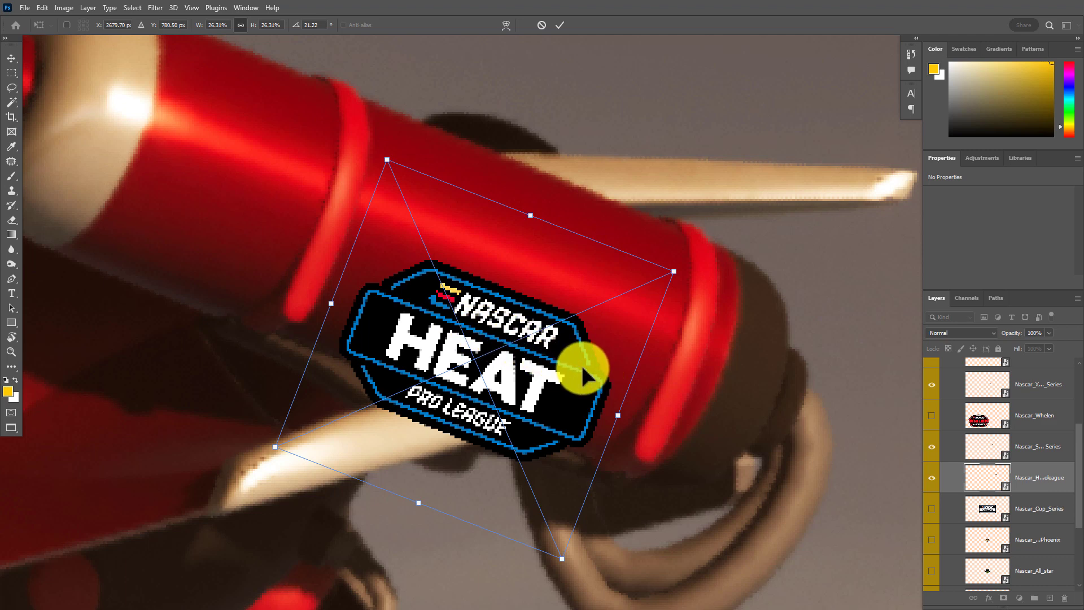
left_click_drag(550, 398, 595, 334)
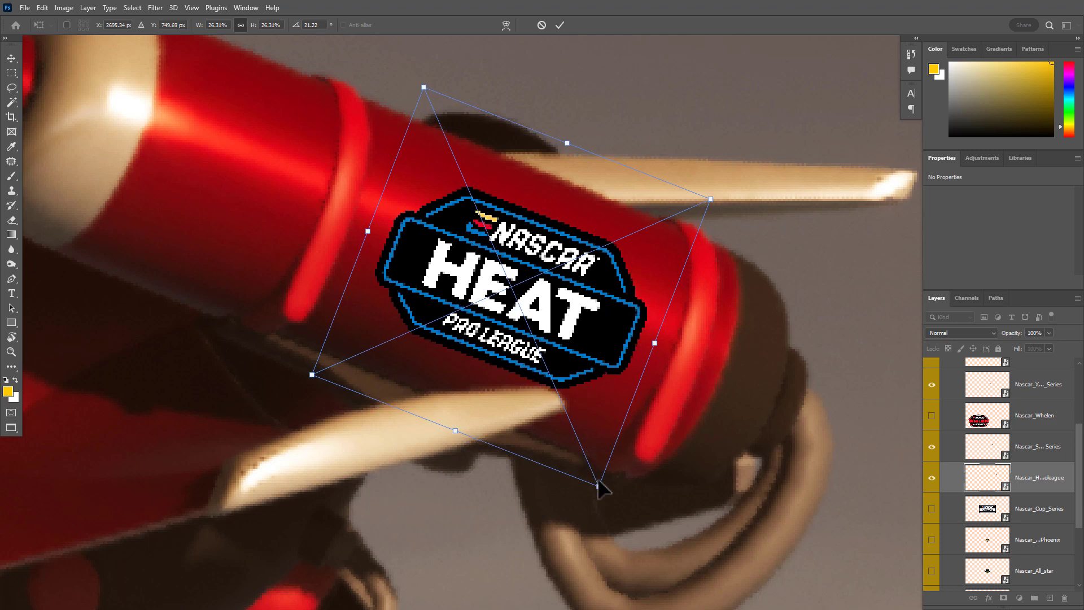
left_click_drag(603, 412, 582, 420)
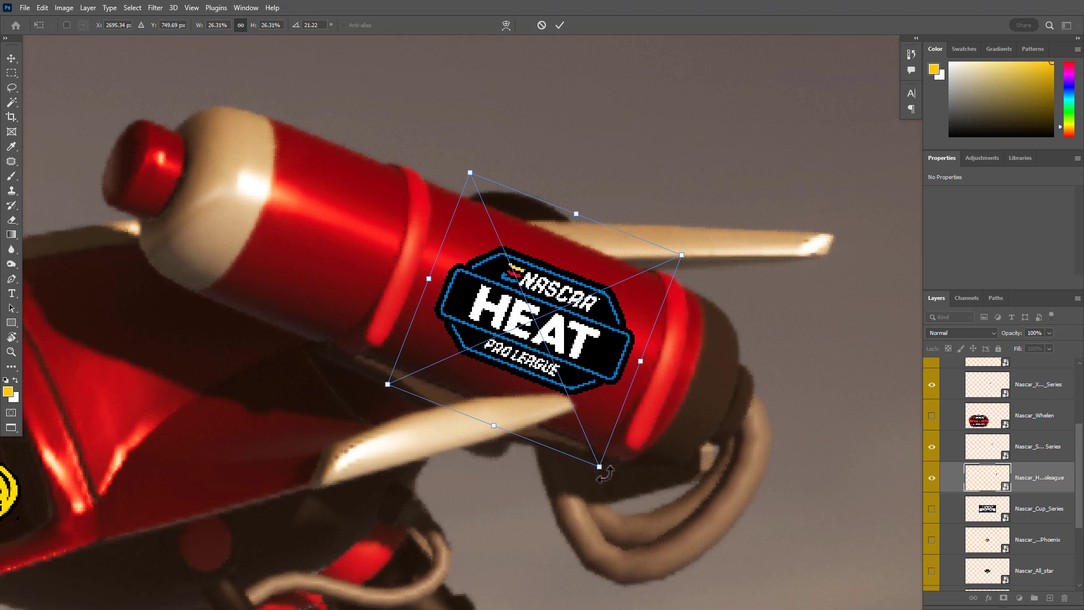
left_click_drag(598, 468, 612, 495)
key("ctrl+z")
left_click_drag(598, 468, 615, 485)
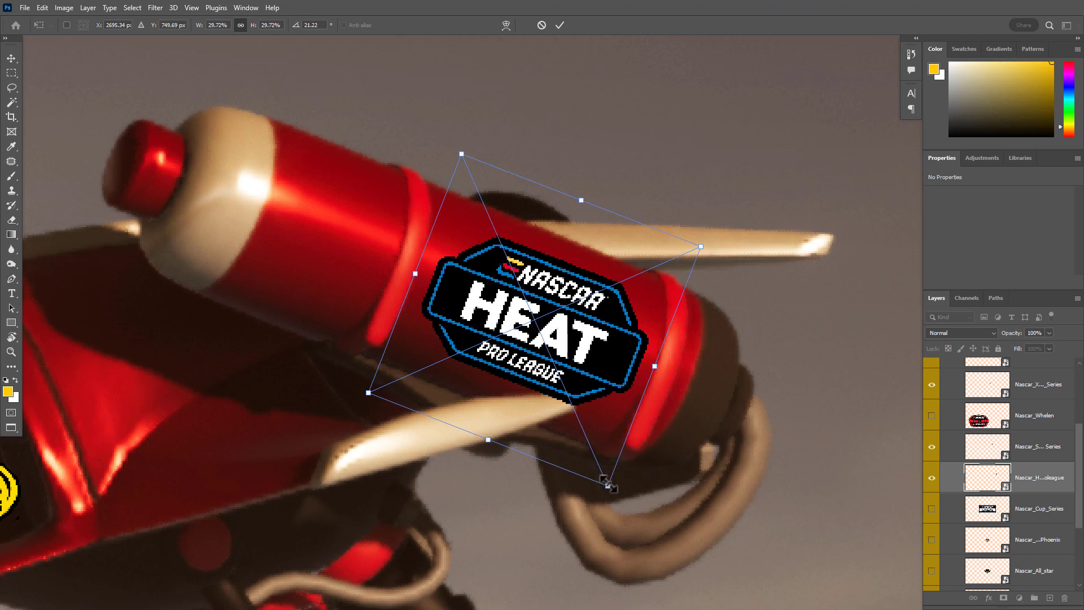
left_click_drag(608, 484, 661, 584)
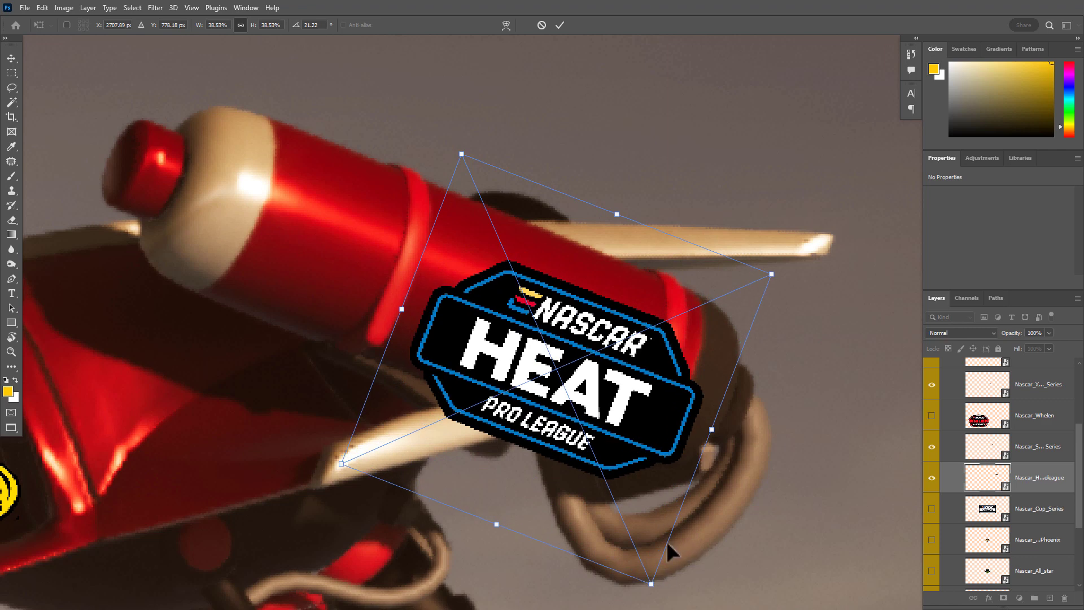
key("ctrl+z")
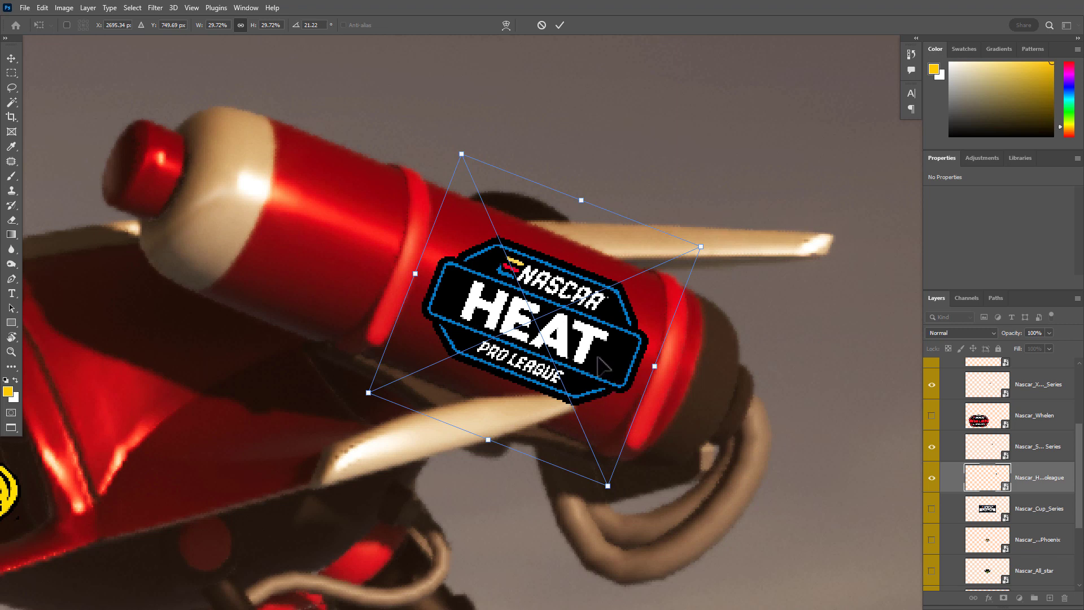
key("Return")
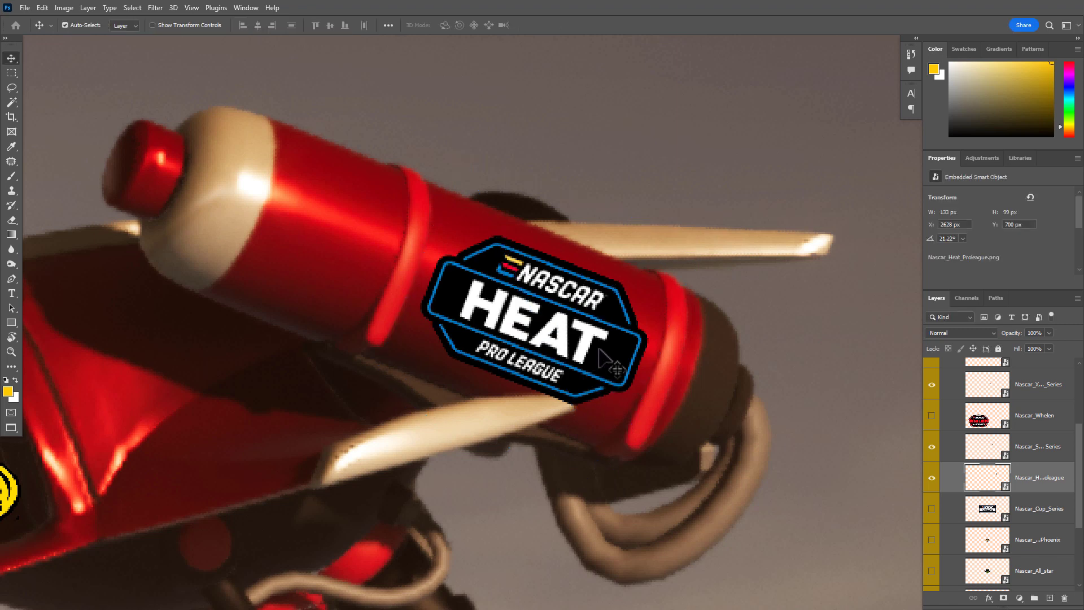
Start warping the Heat Pro League logo, pulling its upper corners and upper edge in to the canister's top outline
key("ctrl+t")
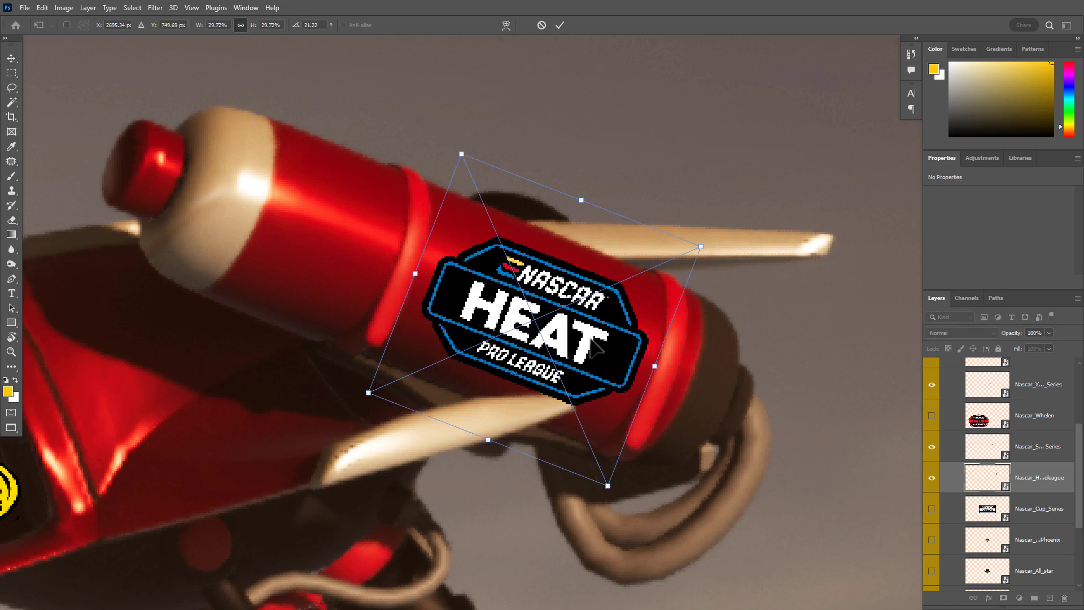
right_click(591, 340)
left_click(632, 462)
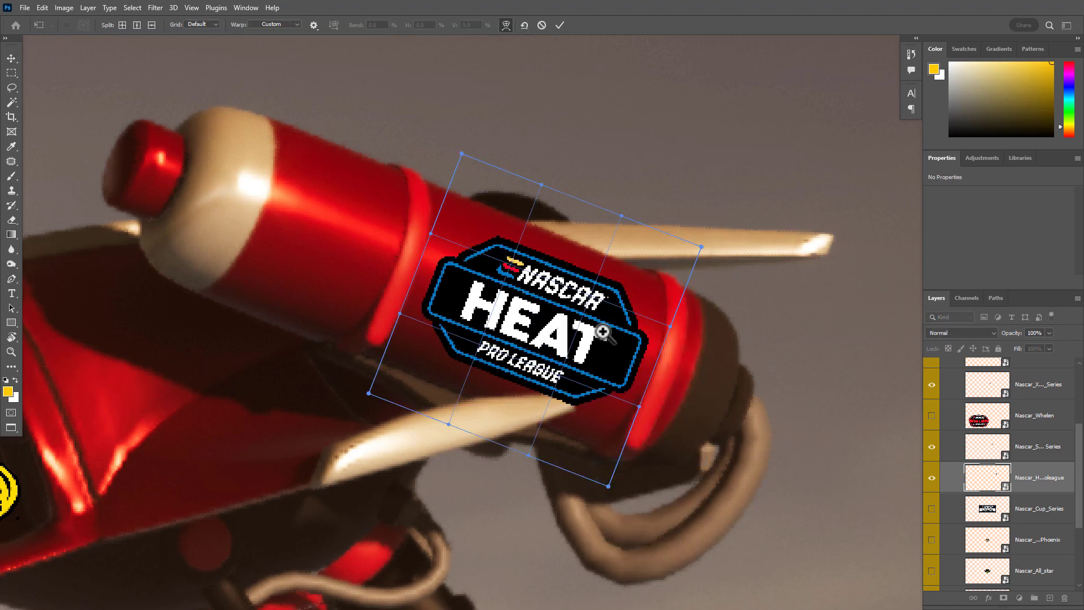
scroll(600, 334, "up", 3)
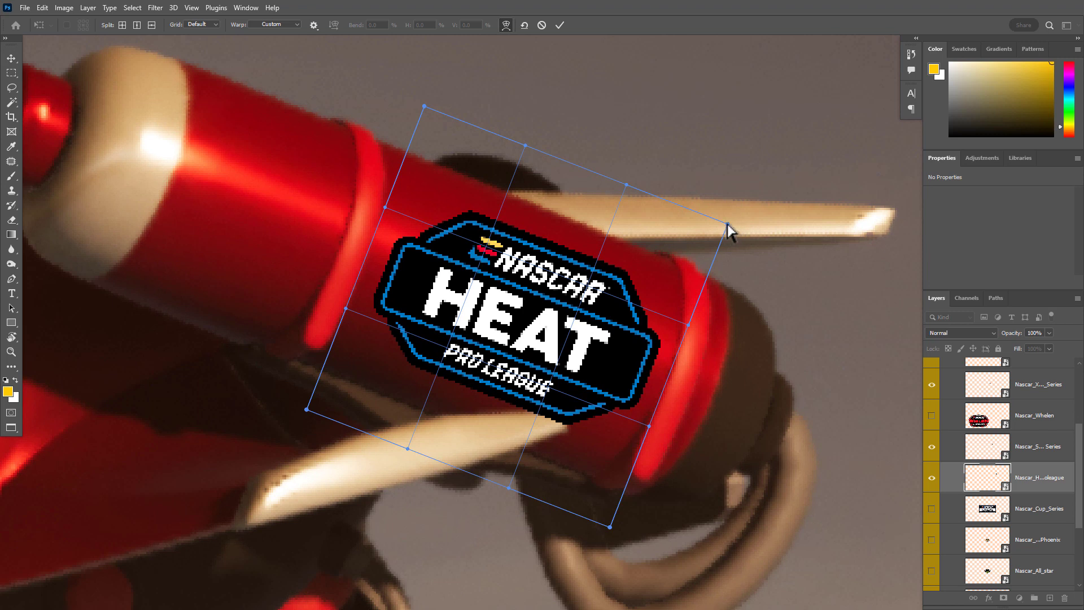
mouse_move(725, 227)
left_mouse_down()
mouse_move(672, 258)
mouse_move(727, 225)
left_mouse_up()
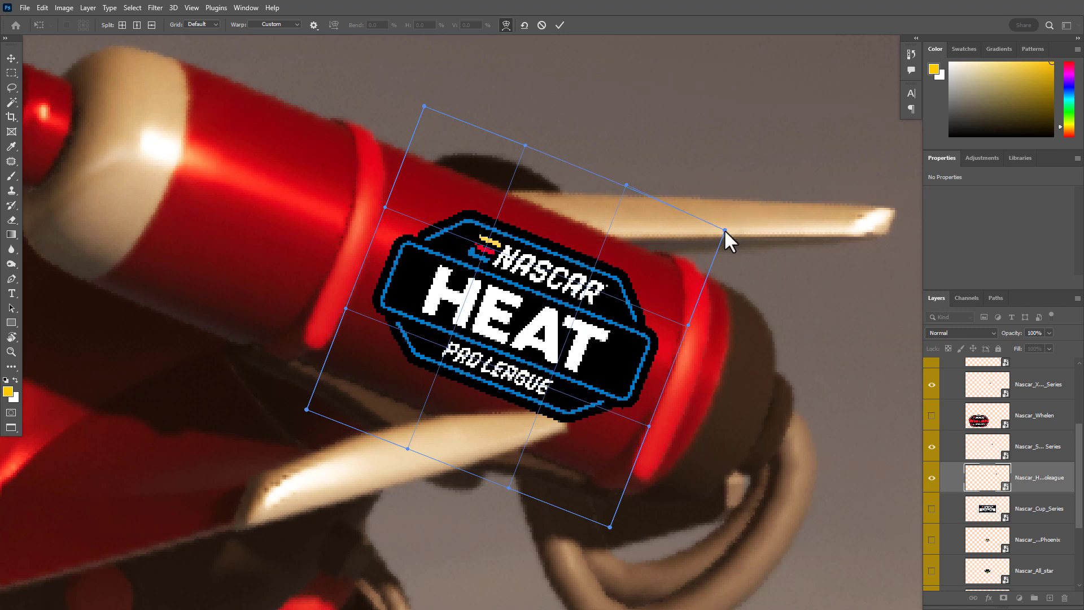
left_click_drag(728, 224, 667, 255)
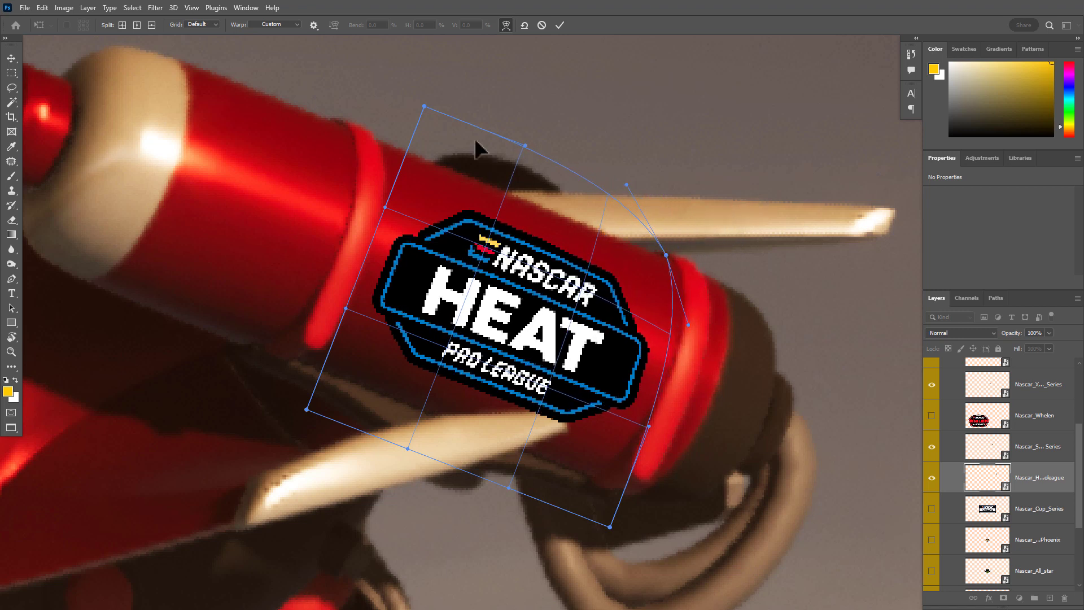
left_click_drag(429, 108, 388, 144)
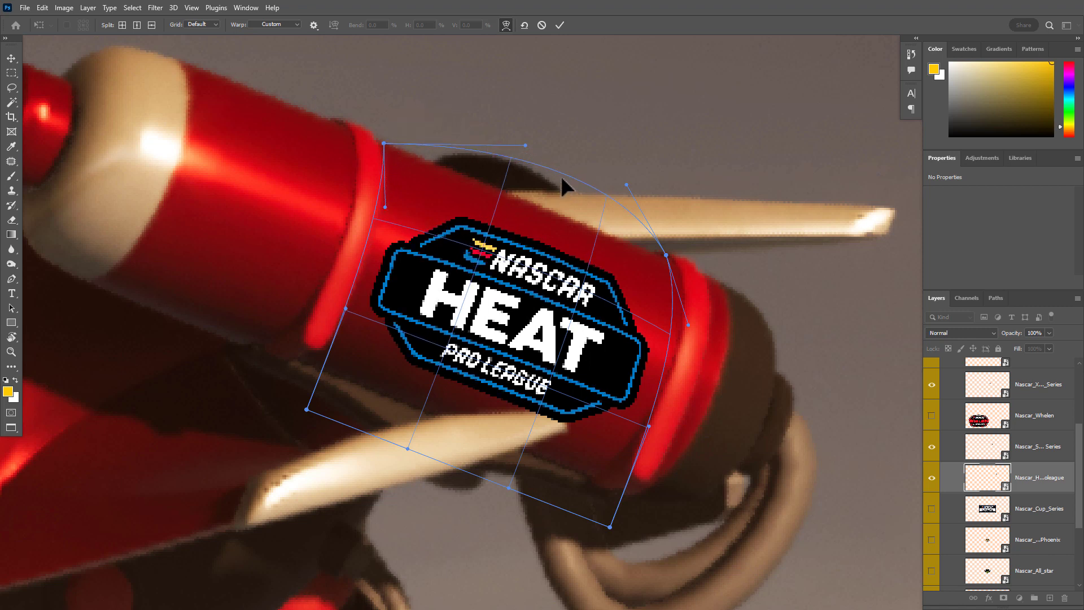
left_click_drag(558, 179, 554, 199)
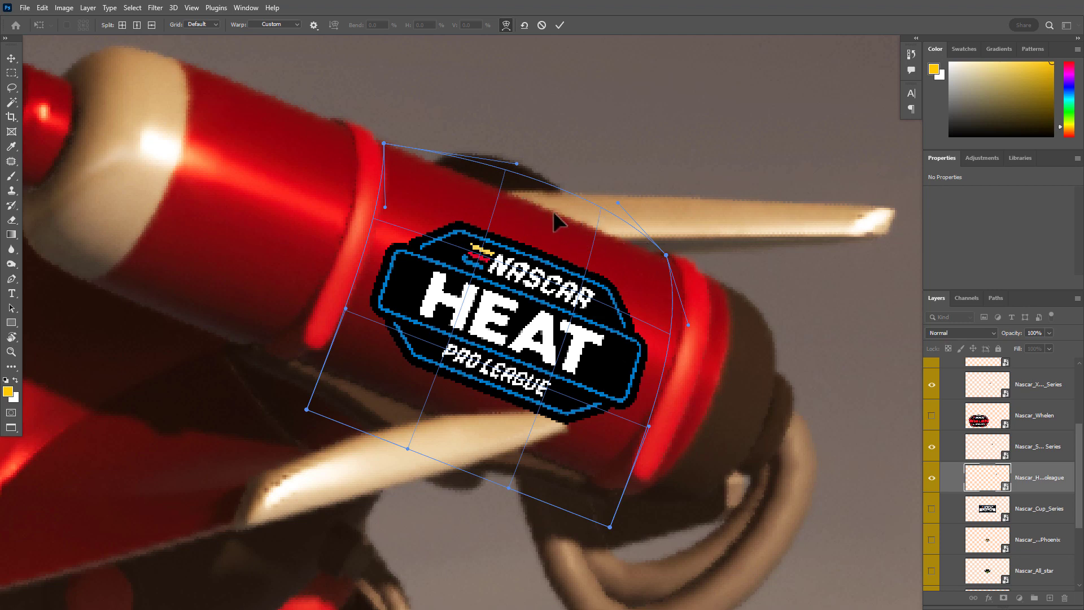
left_click_drag(553, 211, 543, 225)
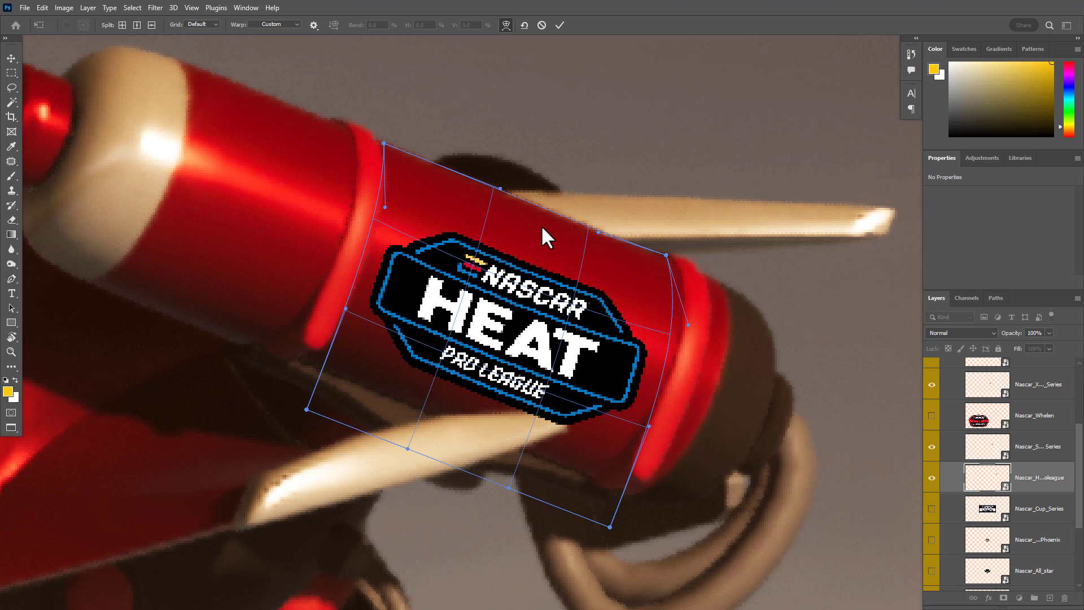
Pull the warp's lower corners and lower edge in to the canister's underside, and bow the logo's right edge outward along the band
left_click_drag(609, 526, 593, 477)
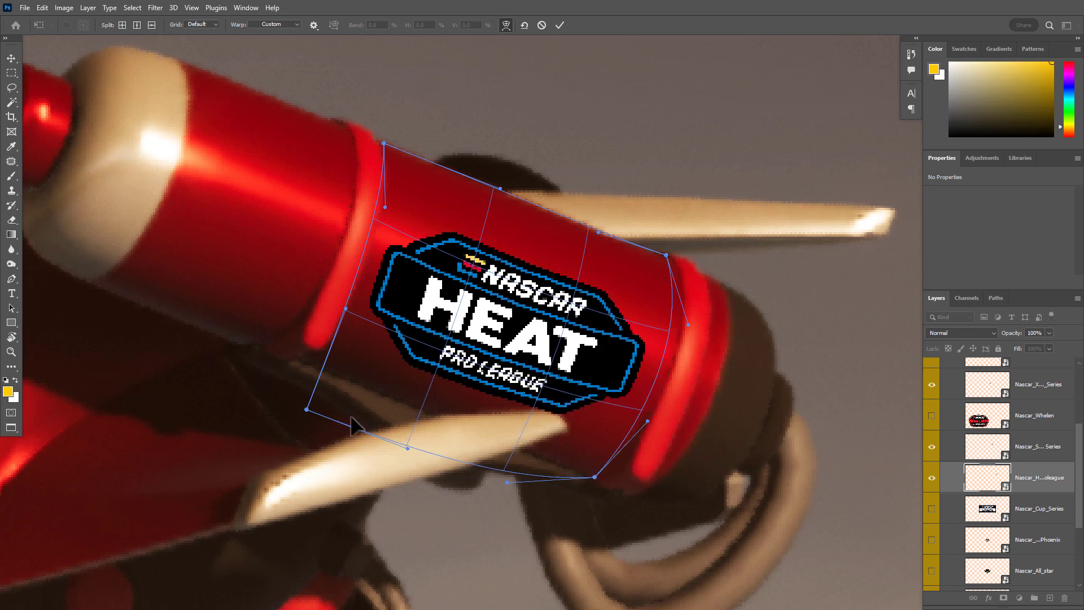
left_click_drag(308, 408, 302, 360)
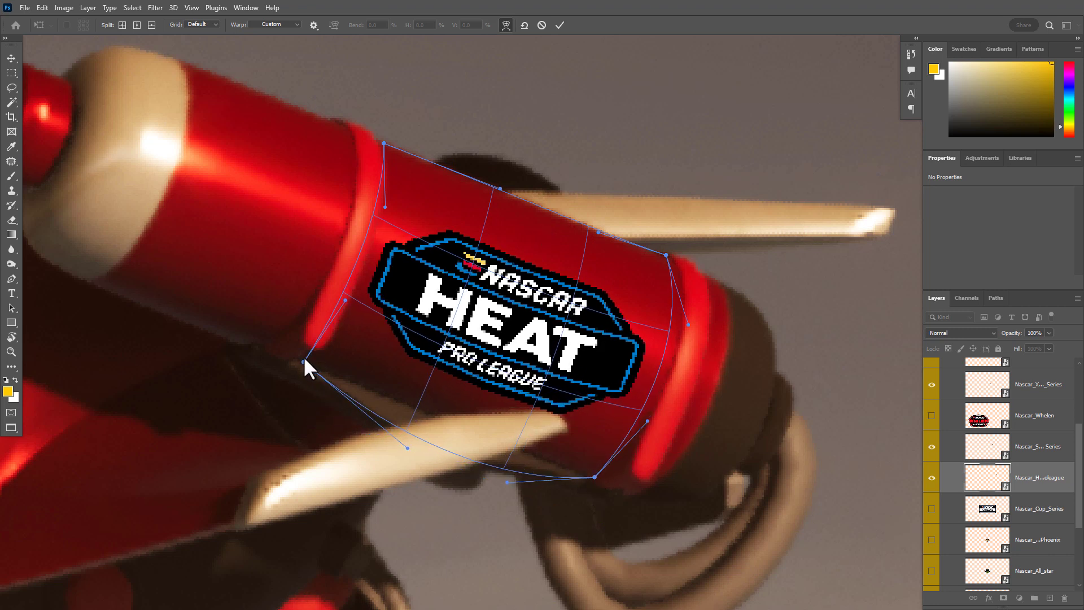
mouse_move(427, 430)
left_mouse_down()
mouse_move(460, 424)
mouse_move(424, 412)
left_mouse_up()
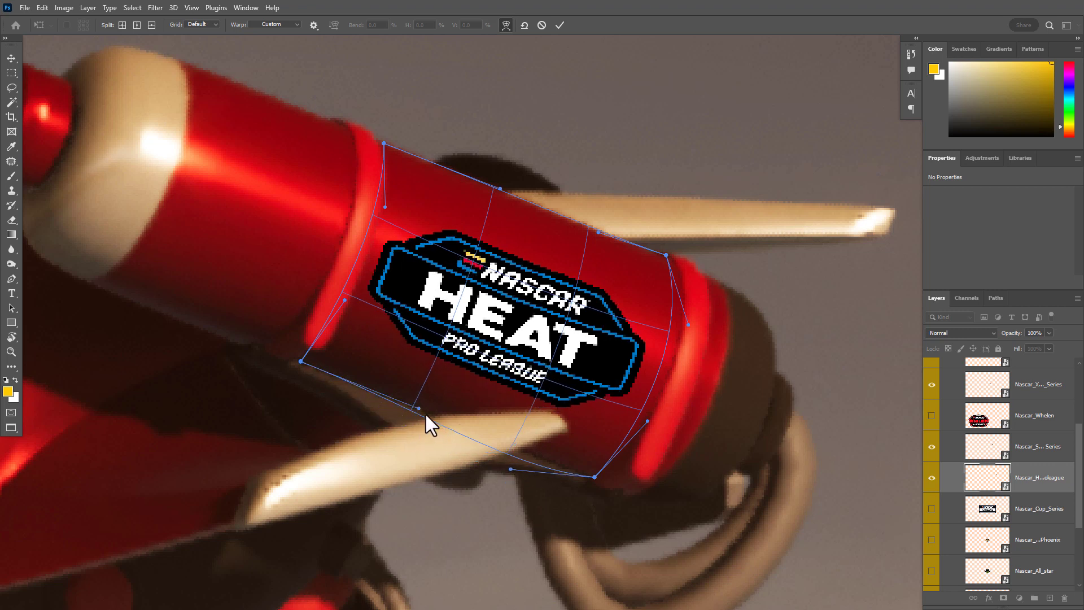
left_click_drag(518, 443, 535, 441)
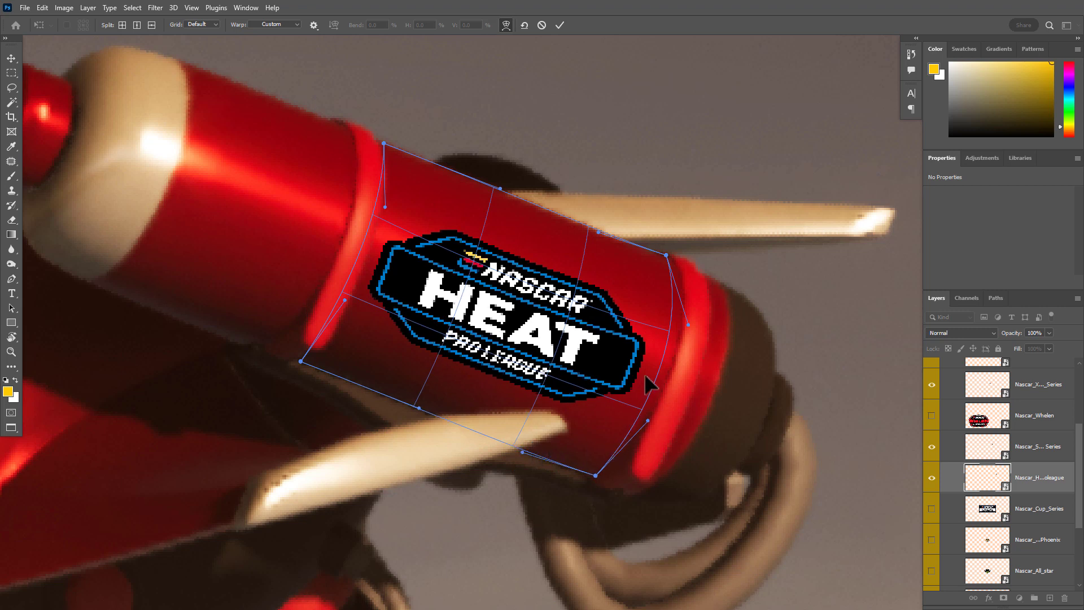
left_click_drag(646, 376, 654, 380)
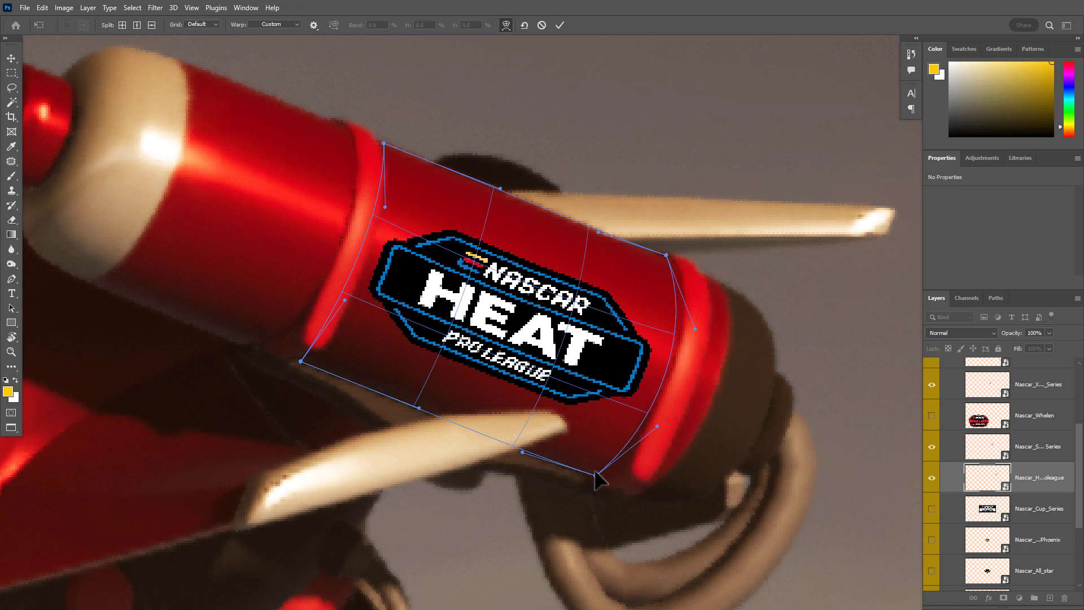
left_click_drag(594, 472, 595, 470)
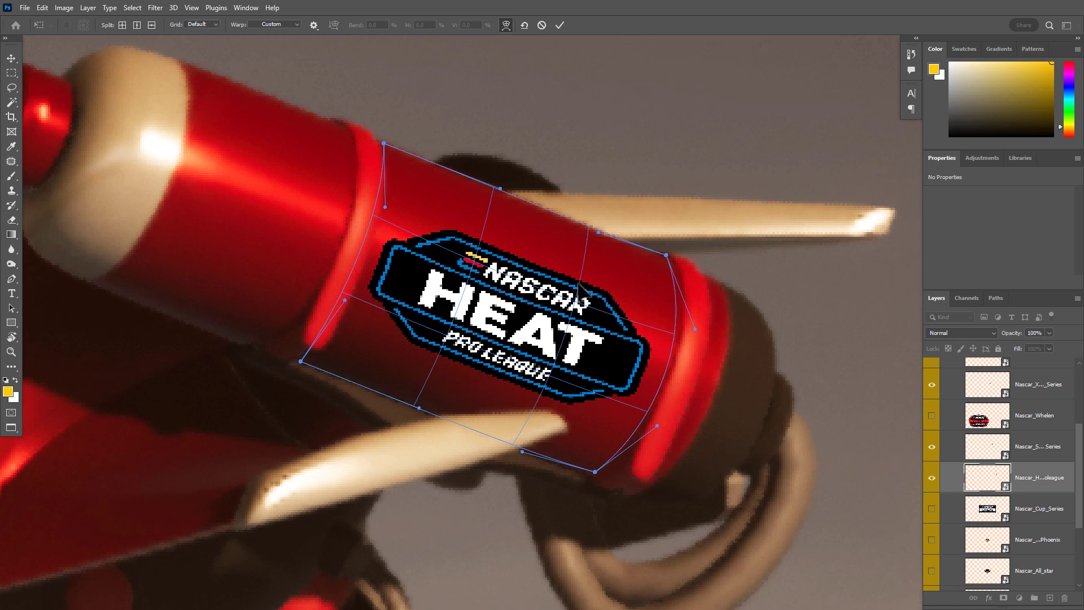
Finish the Heat Pro League logo's warp by pulling its left corners inward and adjusting both side curves, and apply it
left_click_drag(541, 269, 531, 263)
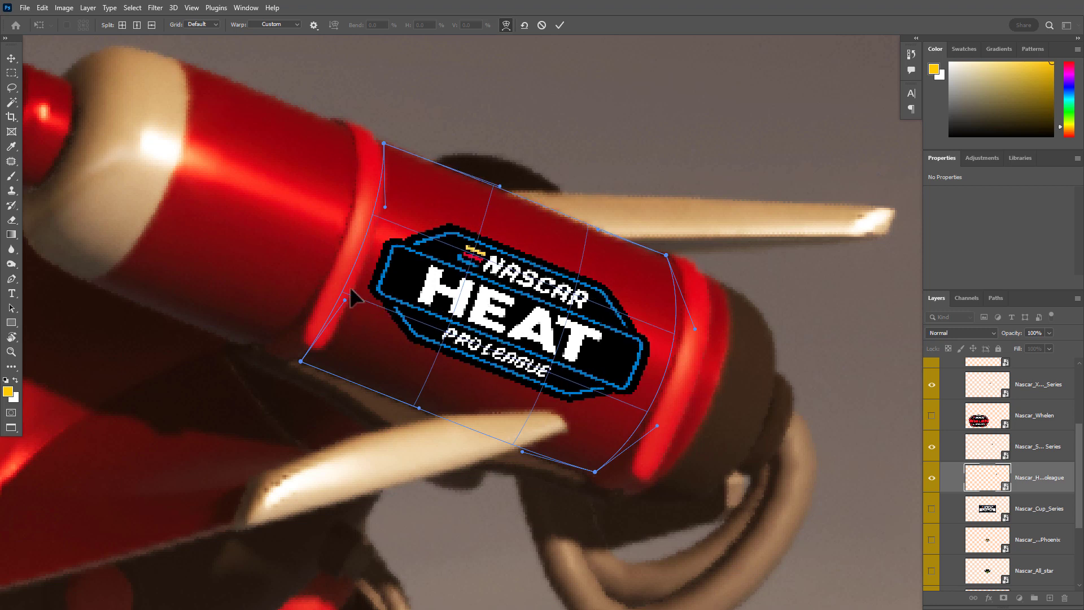
left_click_drag(301, 360, 347, 357)
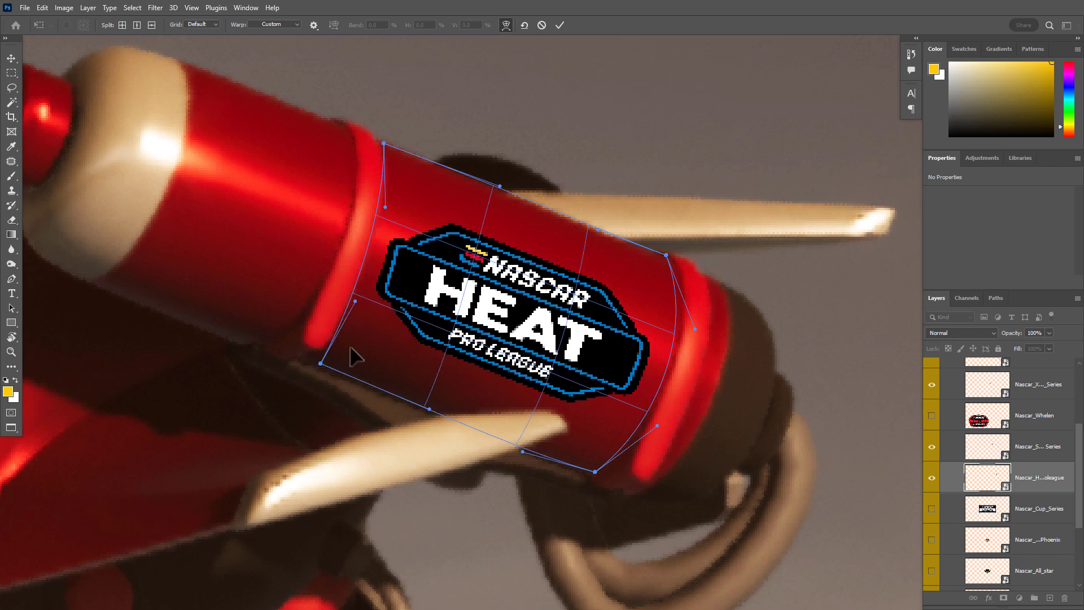
left_click_drag(387, 147, 408, 161)
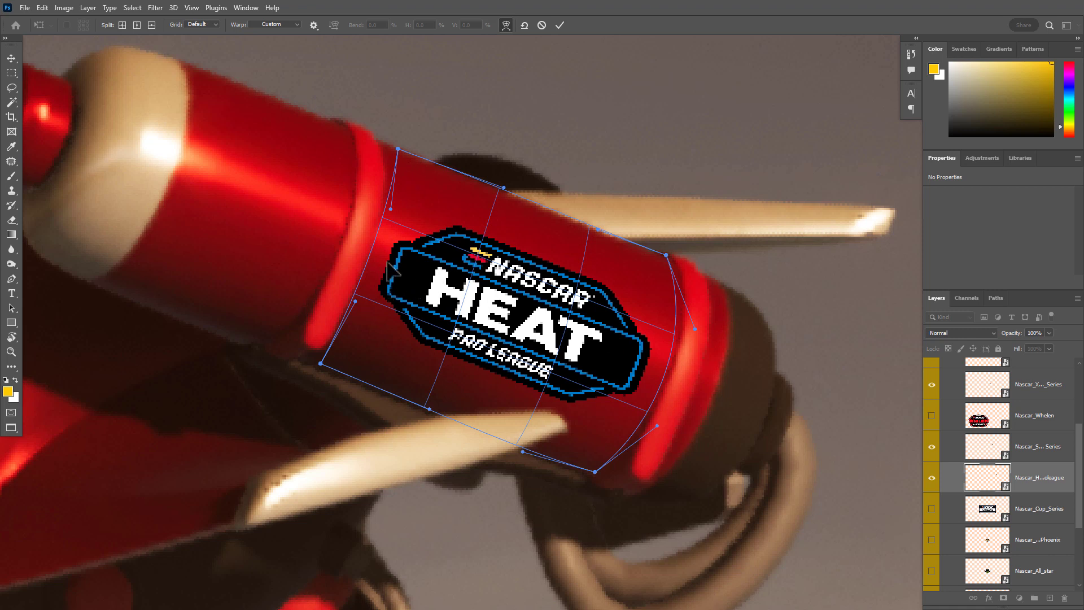
left_click_drag(388, 263, 394, 266)
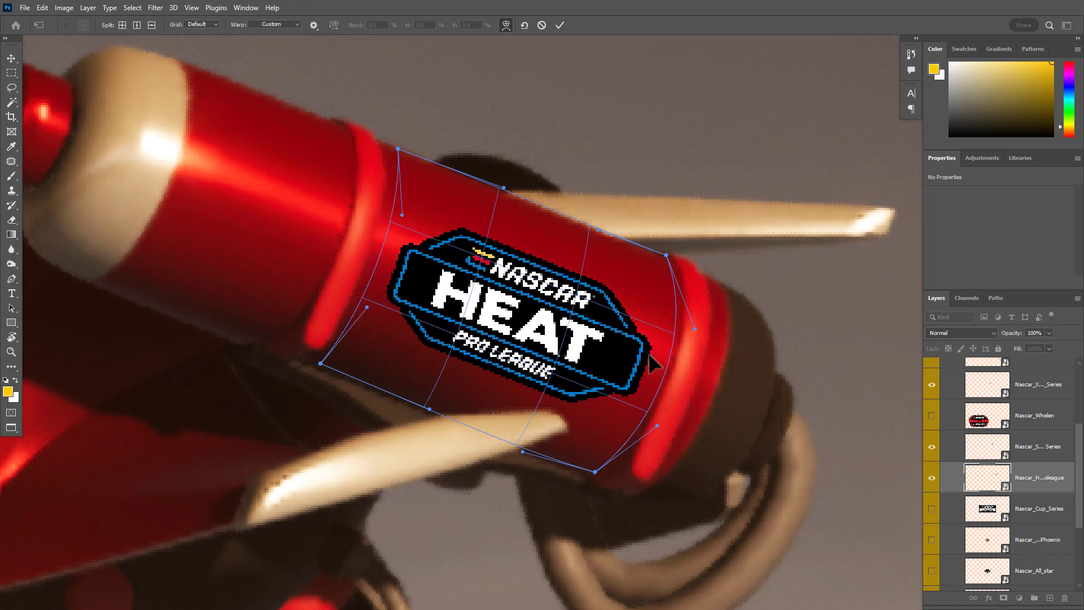
left_click_drag(655, 360, 652, 357)
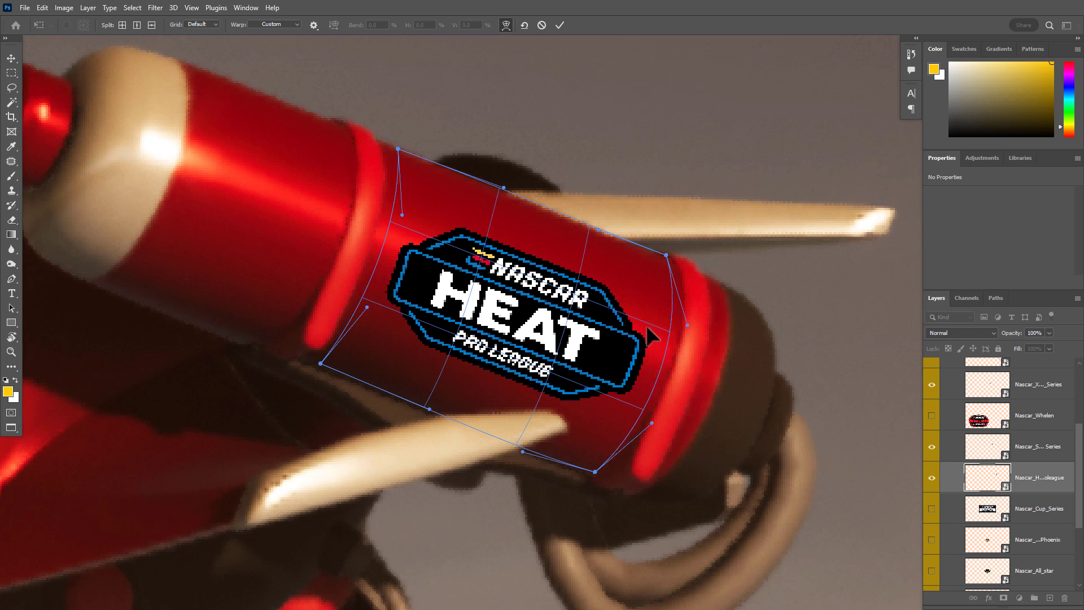
key("Return")
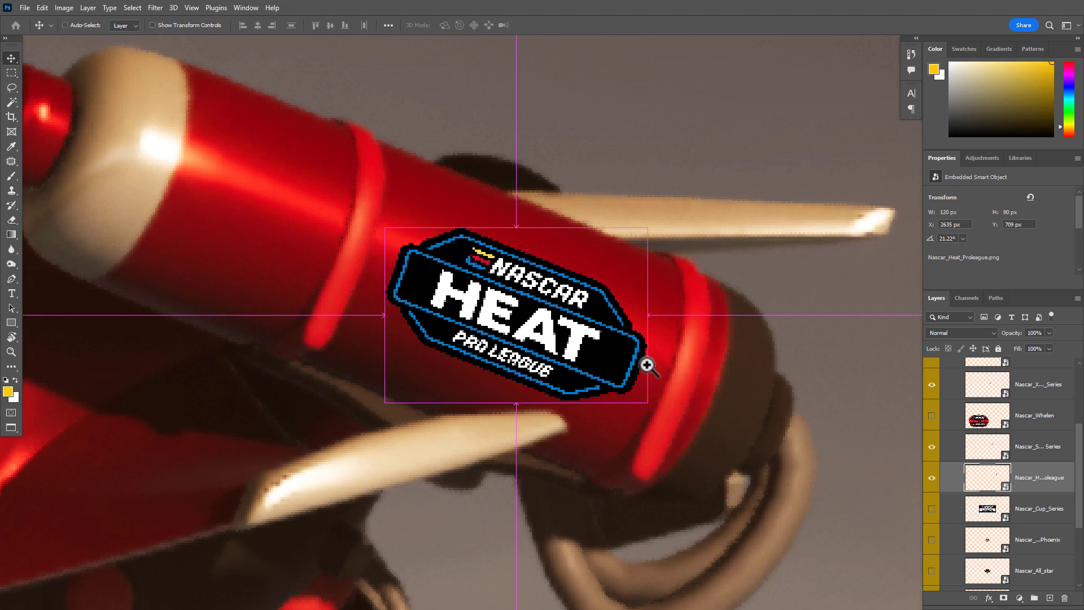
Preview the Nascar_Cup_Series logo and examine the robot's legs for a suitable surface to place it on
scroll(647, 364, "down", 5)
scroll(575, 381, "down", 5)
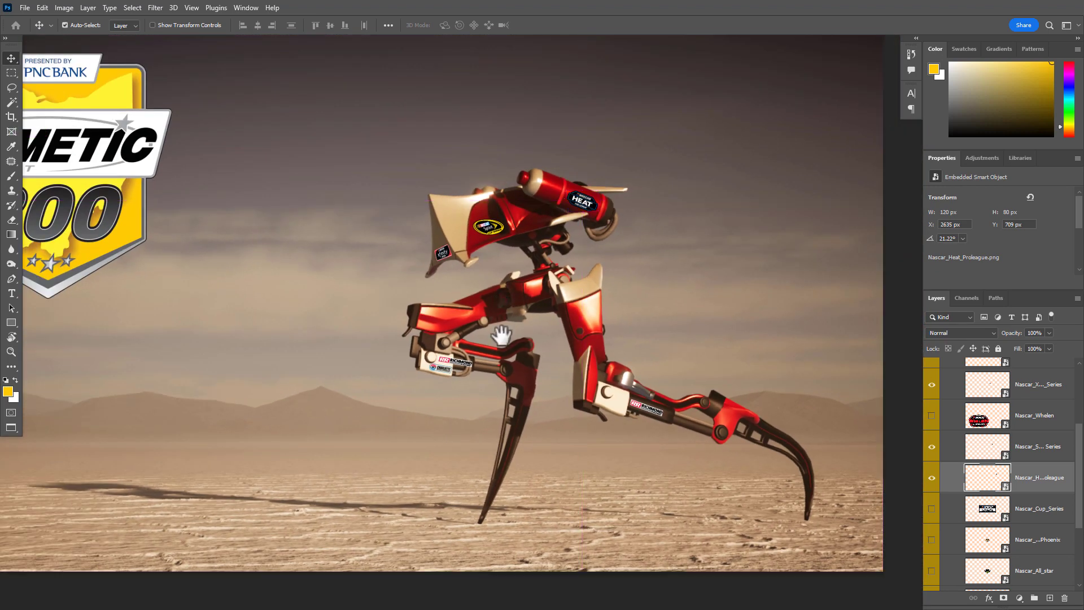
left_click_drag(501, 336, 611, 336)
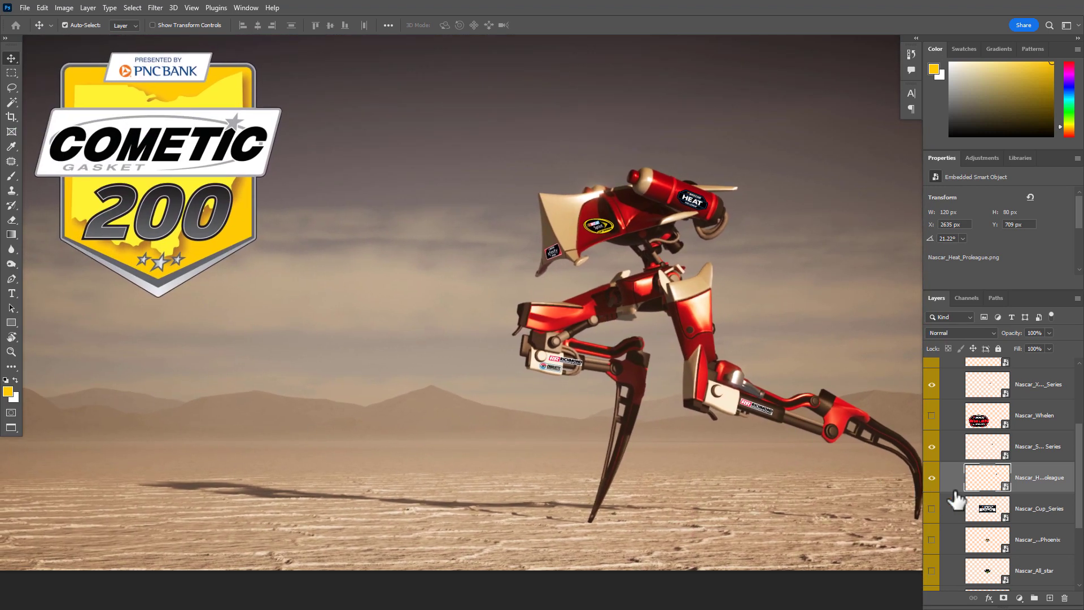
scroll(994, 497, "down", 2)
left_click(931, 467)
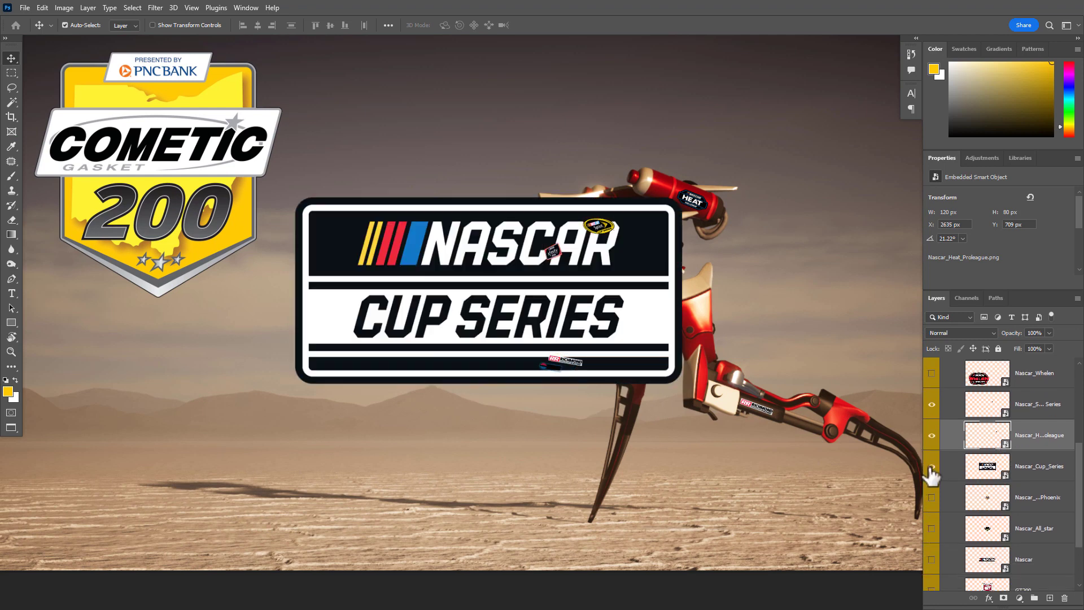
left_click(931, 466)
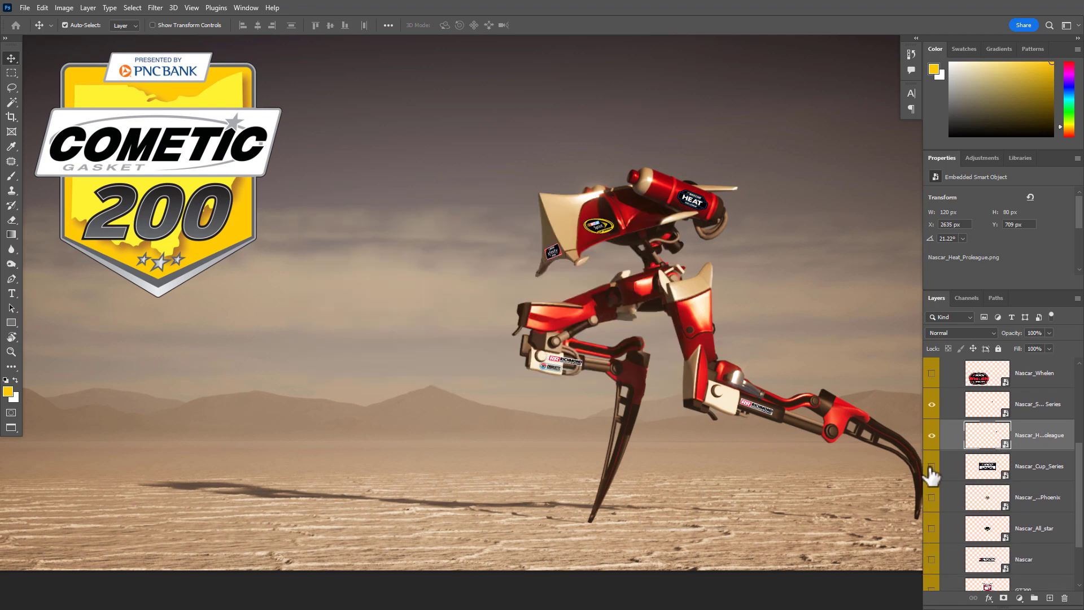
left_click_drag(674, 367, 734, 378)
left_click_drag(598, 339, 519, 288)
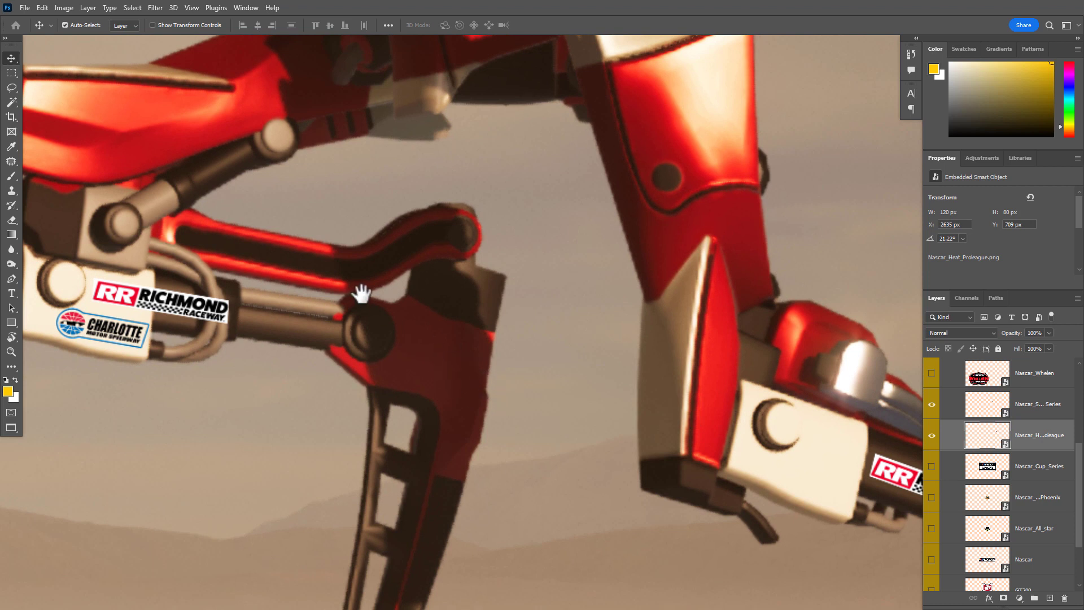
left_click_drag(357, 290, 373, 472)
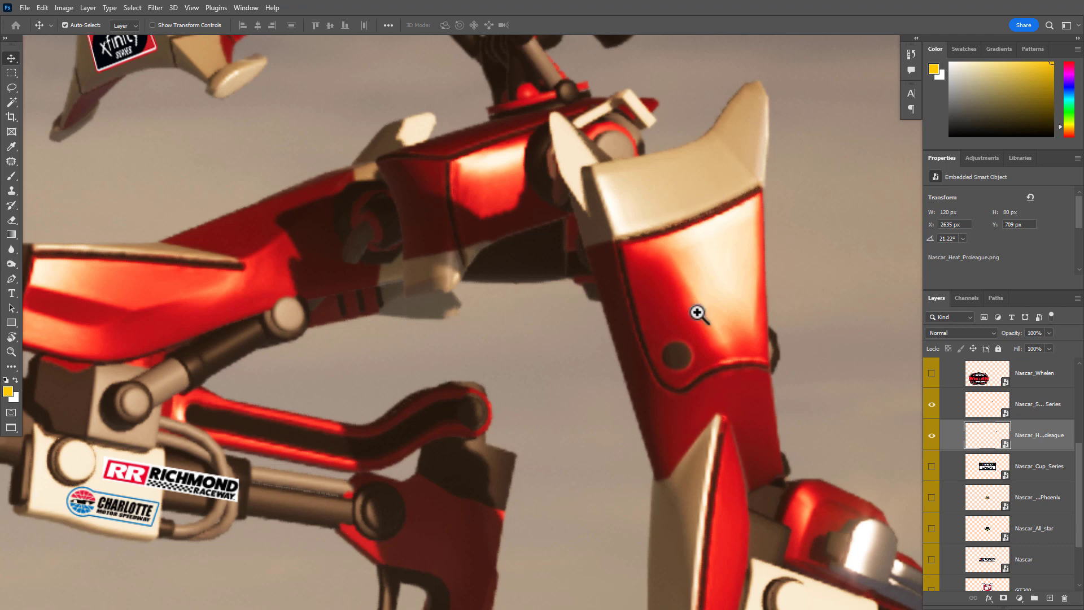
left_click_drag(699, 312, 634, 338)
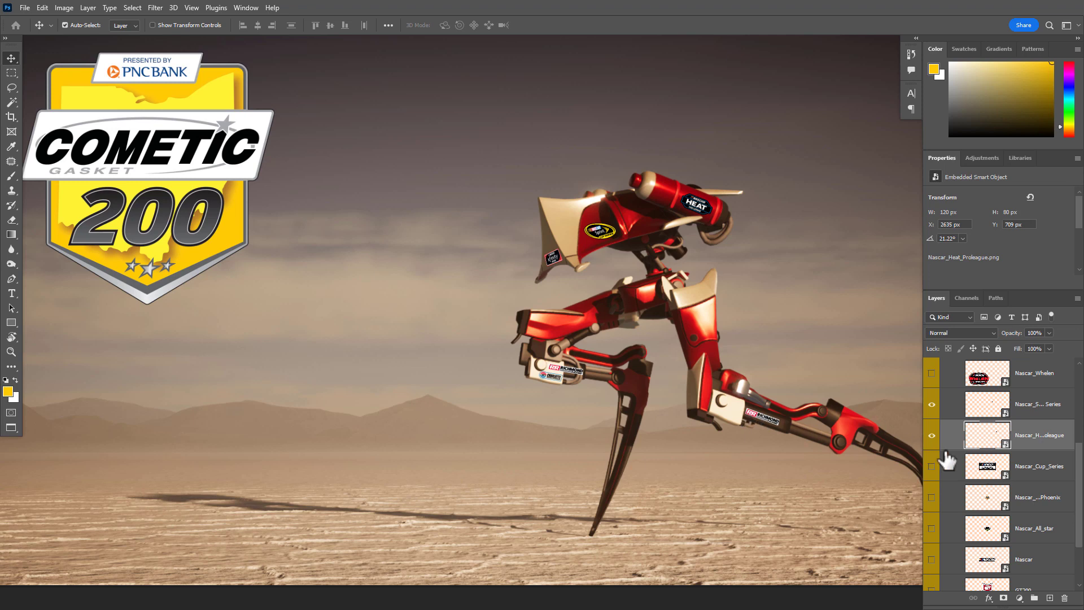
Show the Nascar_Cup_Series logo, move it over the robot's rear leg and scale it to 21.09%
left_click(932, 465)
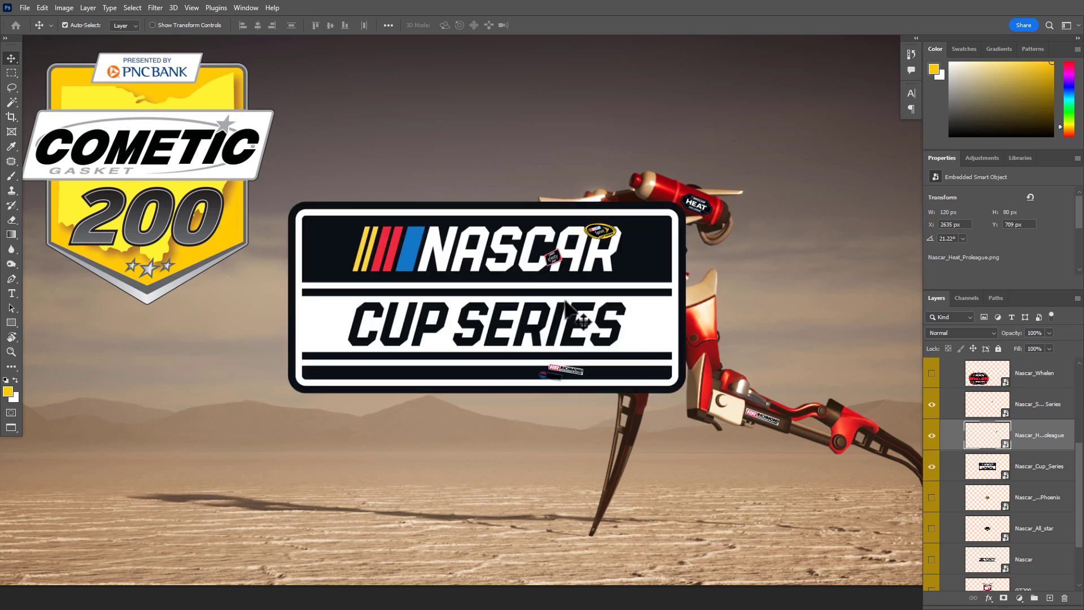
left_click_drag(581, 316, 729, 408)
key("ctrl+t")
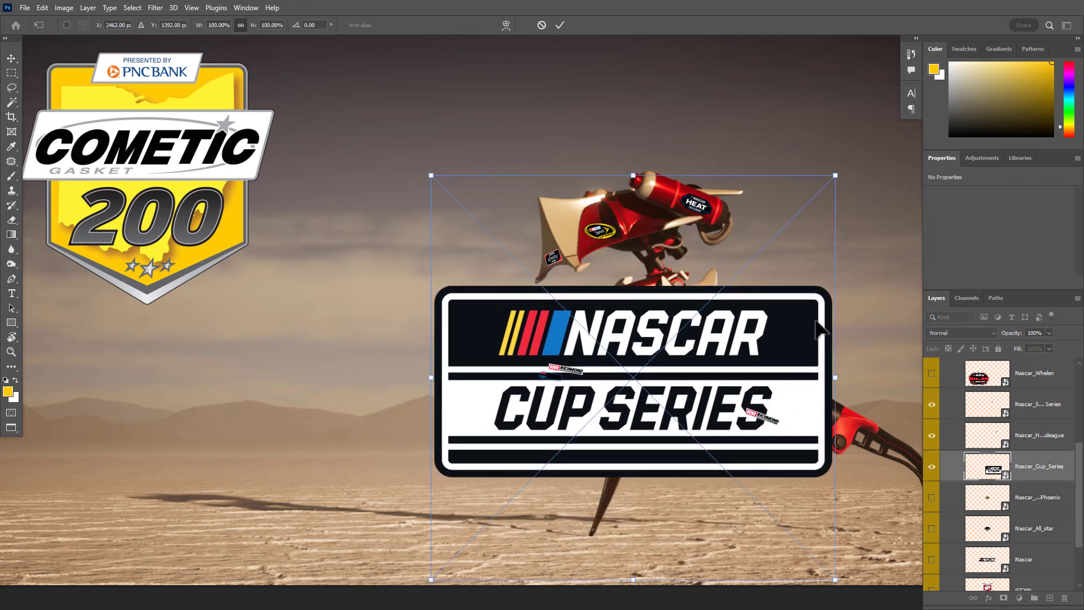
left_click_drag(842, 174, 755, 323)
key("ctrl+space")
left_click_drag(737, 377, 677, 414)
key("space")
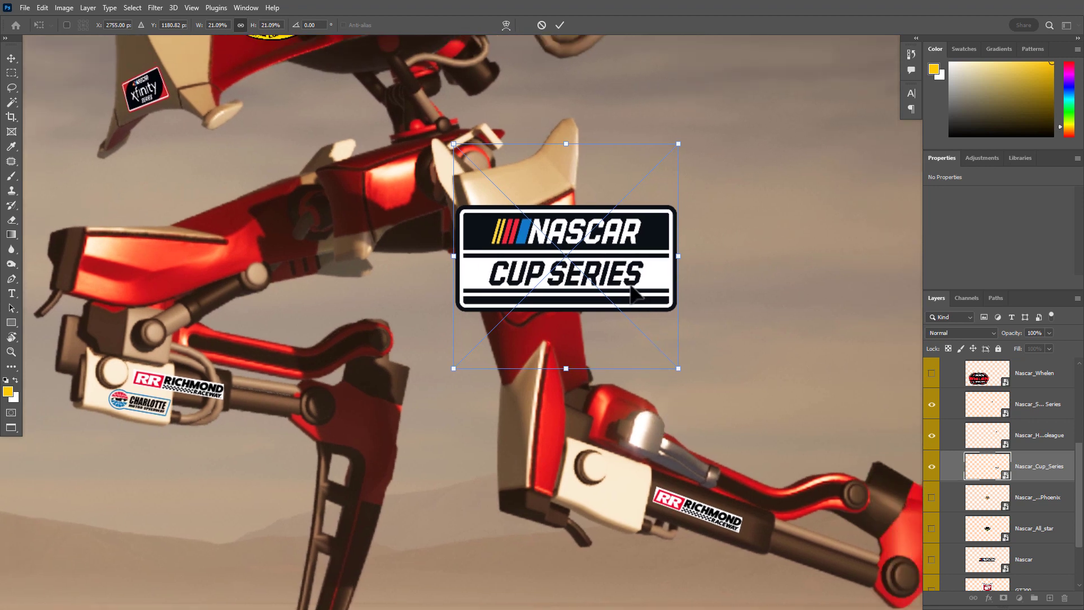
Shrink the Cup Series logo to 8.99%, park it beside the rear thigh's beige guard and apply the transform
left_click_drag(632, 294, 613, 222)
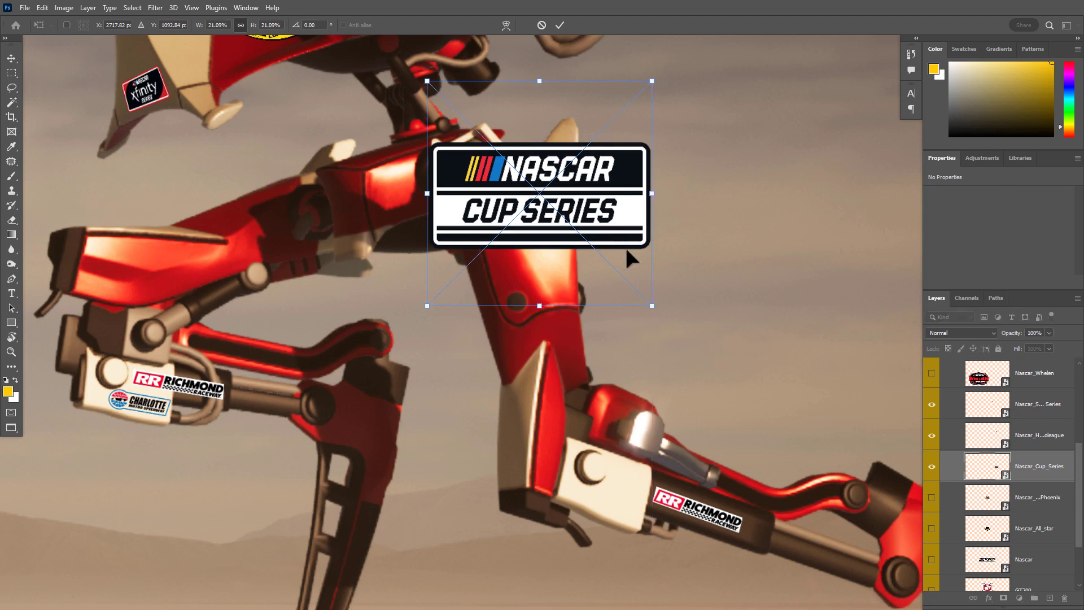
left_click_drag(650, 304, 532, 346)
left_click_drag(378, 240, 741, 356)
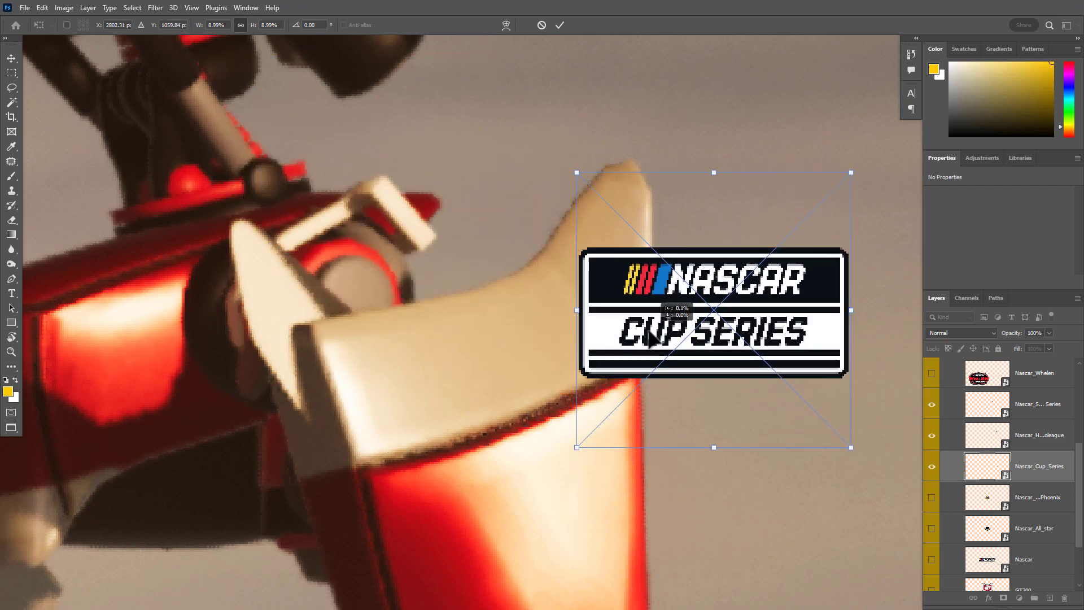
left_click_drag(658, 339, 709, 500)
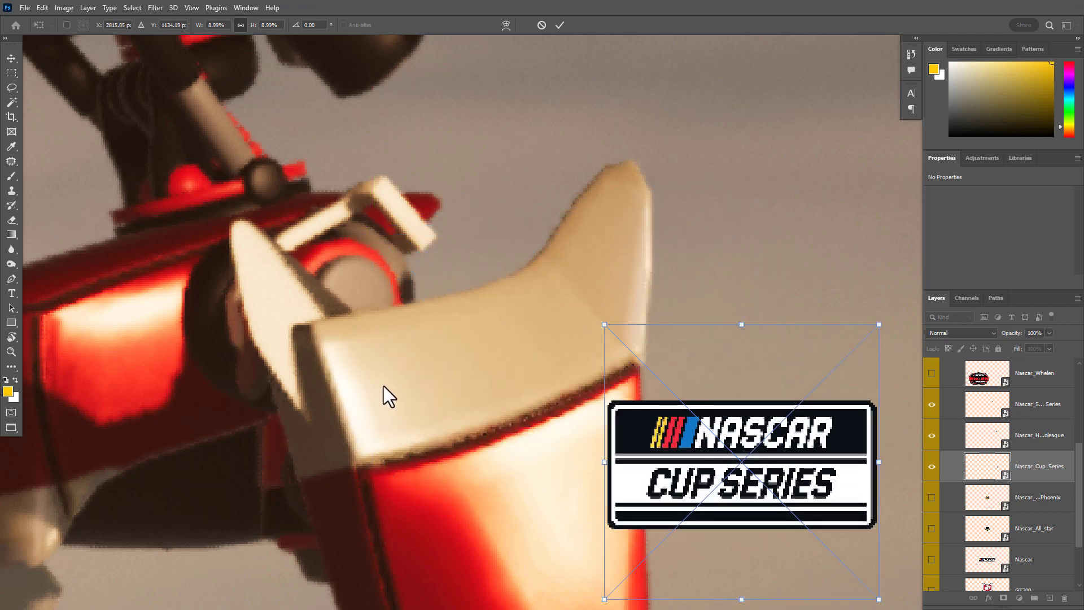
key("Return")
Move the Cup Series logo onto the beige thigh guard and scale it down to 6.05%
left_click_drag(746, 467, 541, 387)
key("ctrl+t")
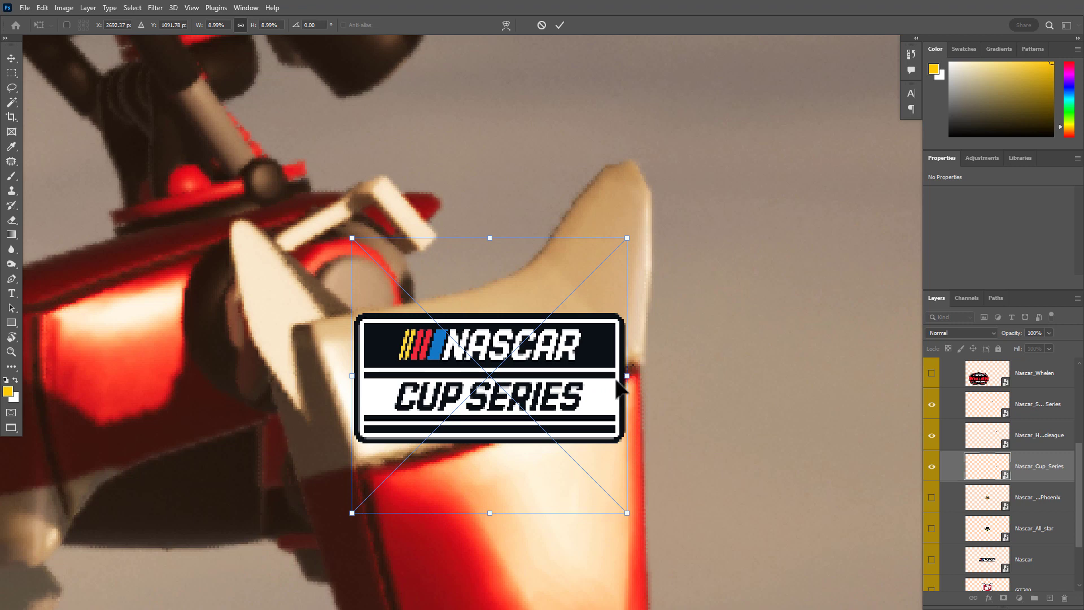
left_click_drag(626, 512, 535, 422)
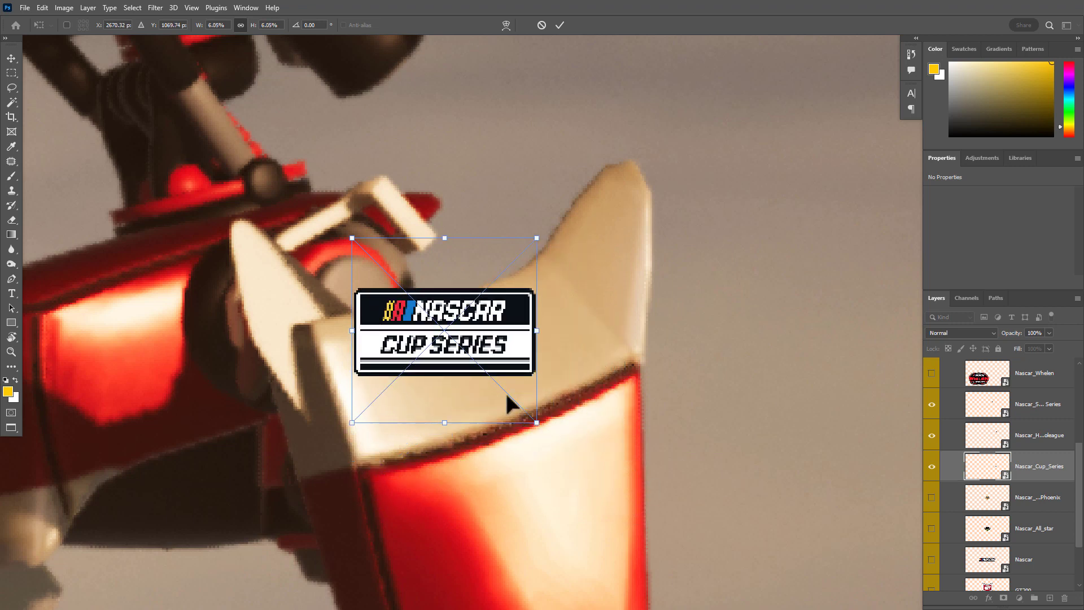
left_click_drag(490, 370, 496, 443)
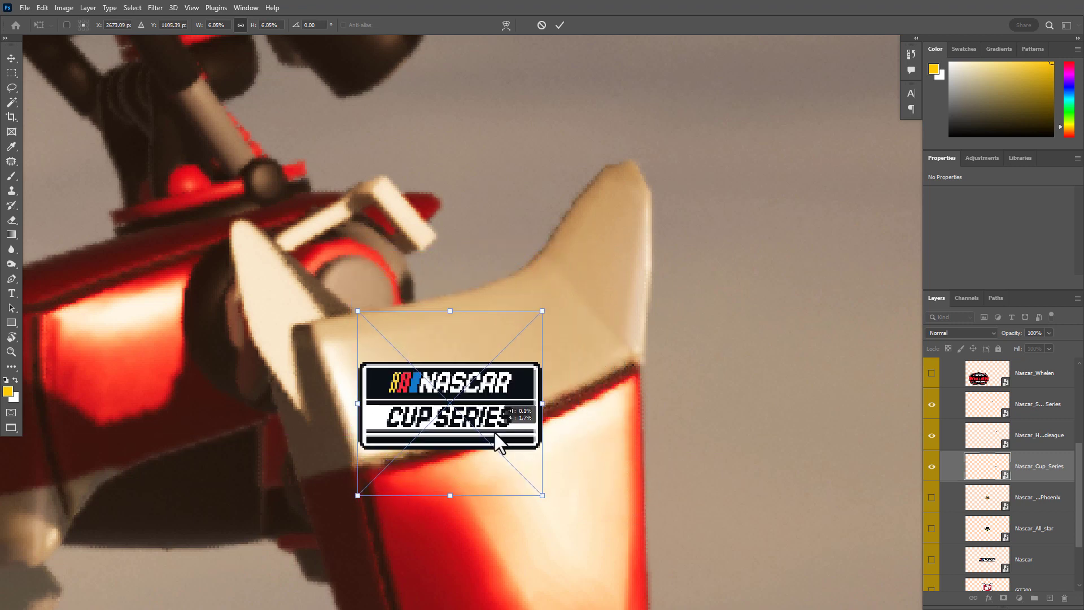
Skew the Cup Series logo's right side upward along the guard's slope and enlarge it to 7.08% width and 7.50% height
left_click_drag(546, 404, 533, 352)
left_click_drag(534, 443, 582, 473)
left_click_drag(536, 415, 537, 378)
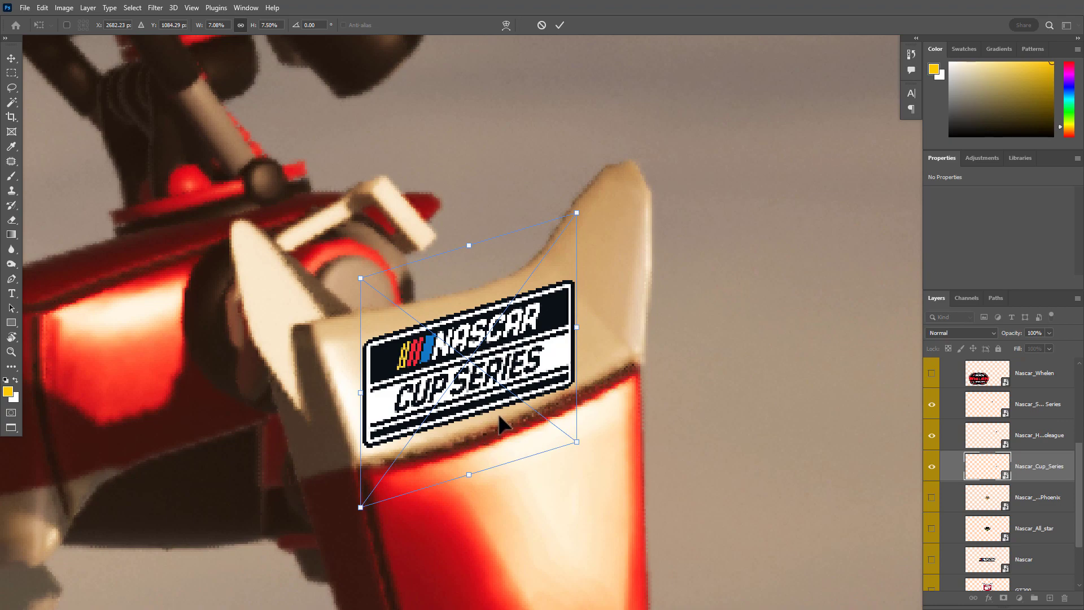
left_click_drag(476, 399, 522, 406)
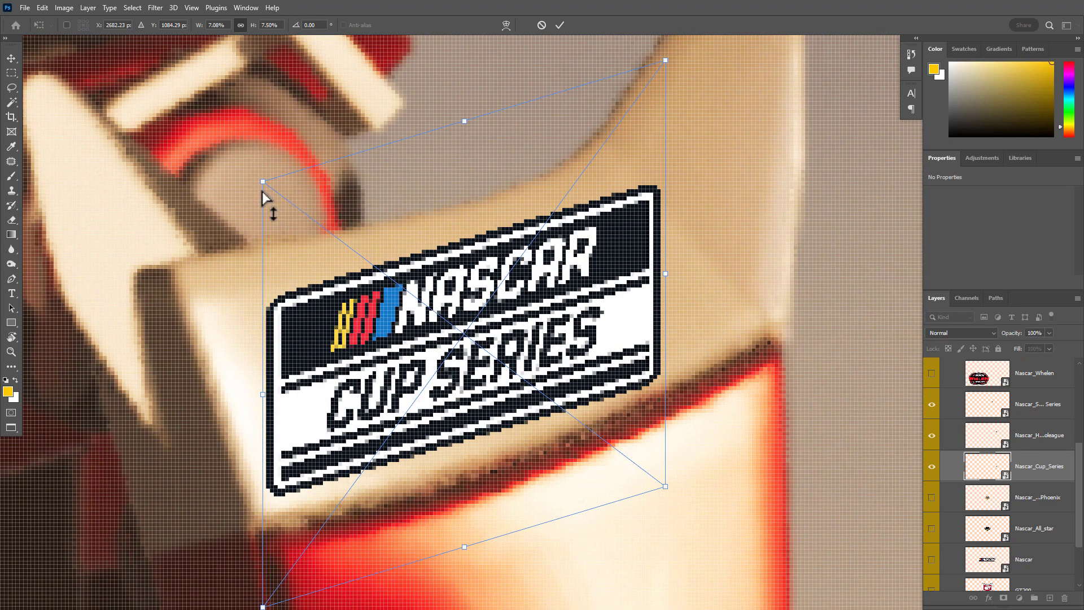
left_click_drag(419, 278, 403, 282)
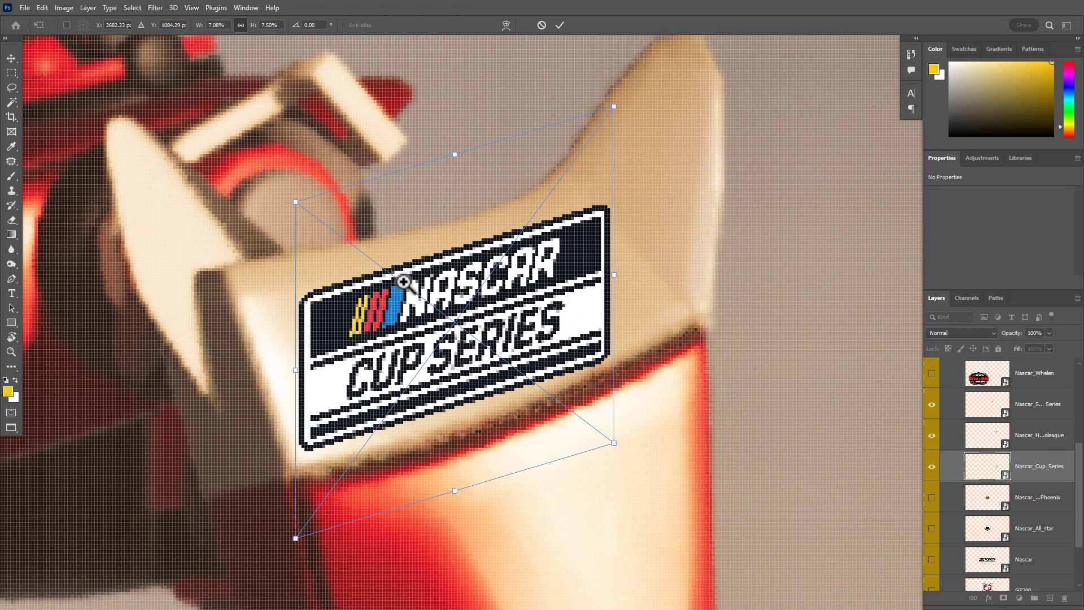
Skew the Cup Series logo's upper edge leftward, center it on the guard and pull both right corners inward to taper it
left_click_drag(454, 154, 370, 181)
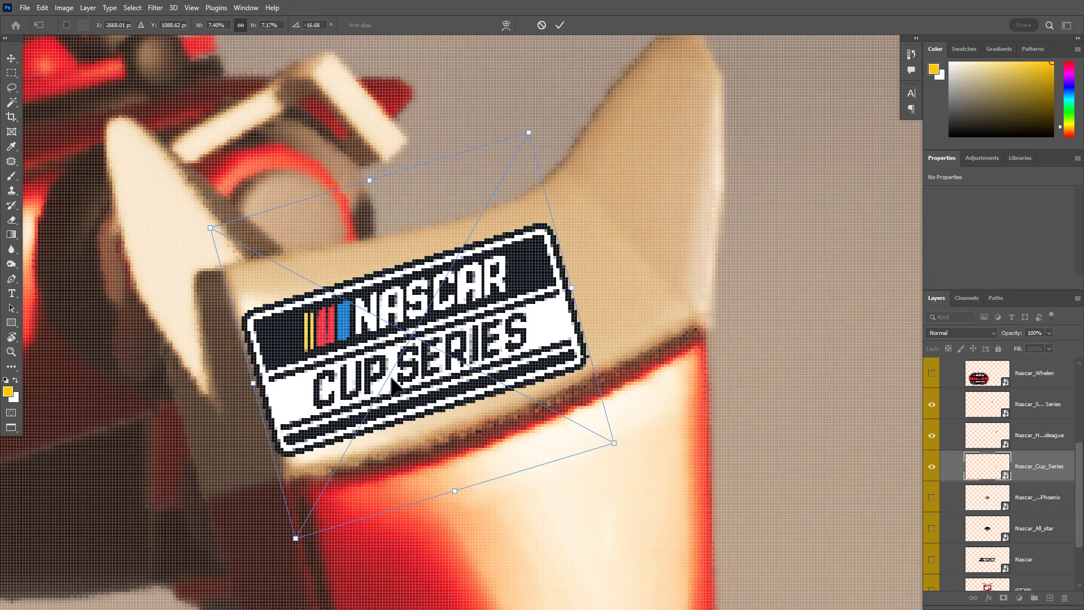
left_click_drag(403, 376, 428, 375)
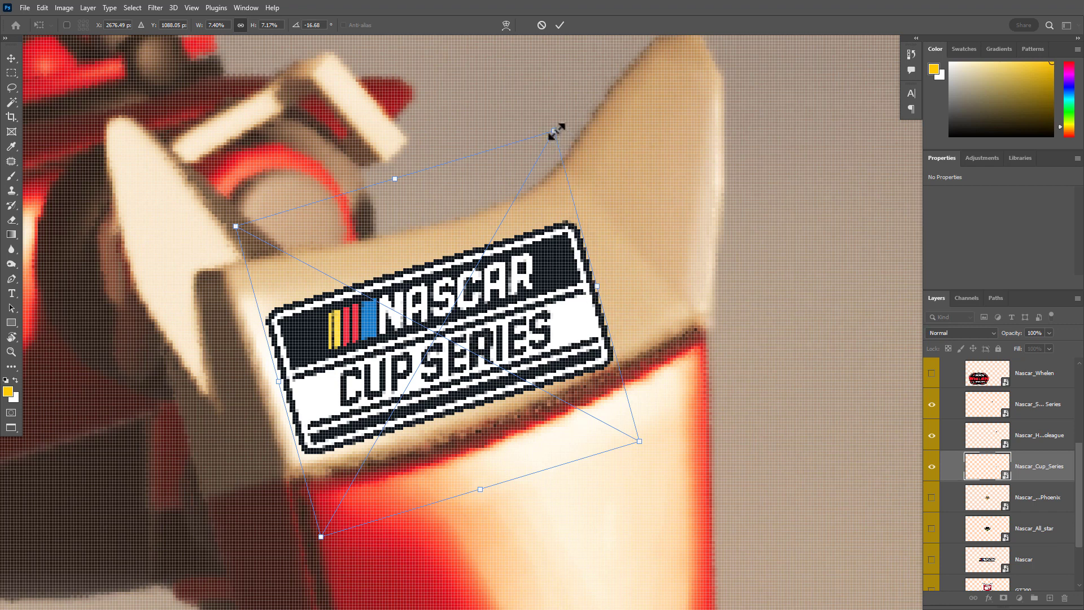
left_click_drag(555, 132, 525, 157)
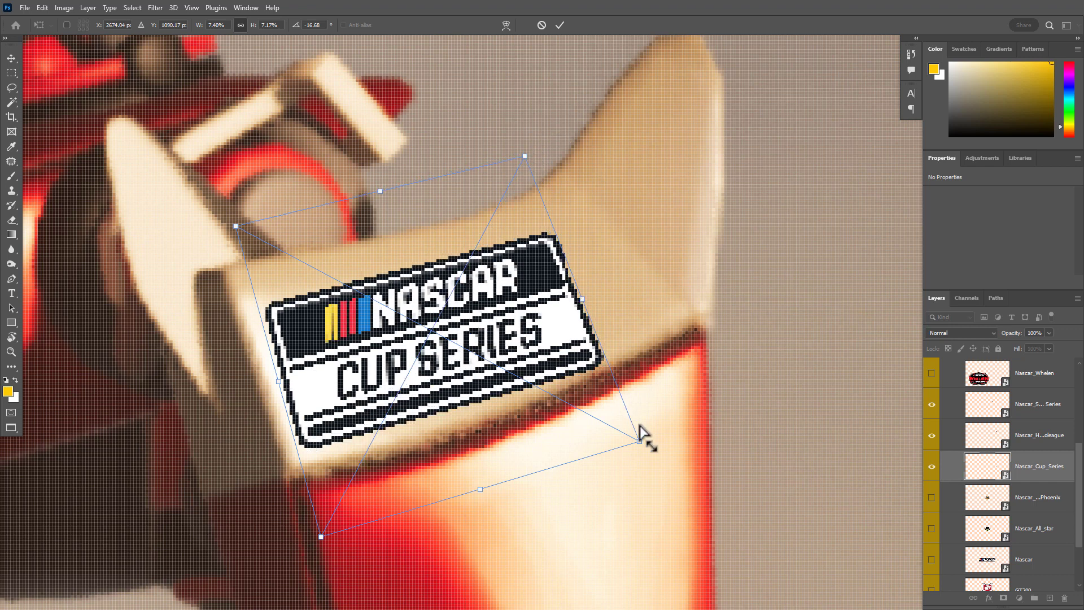
left_click_drag(640, 441, 615, 425)
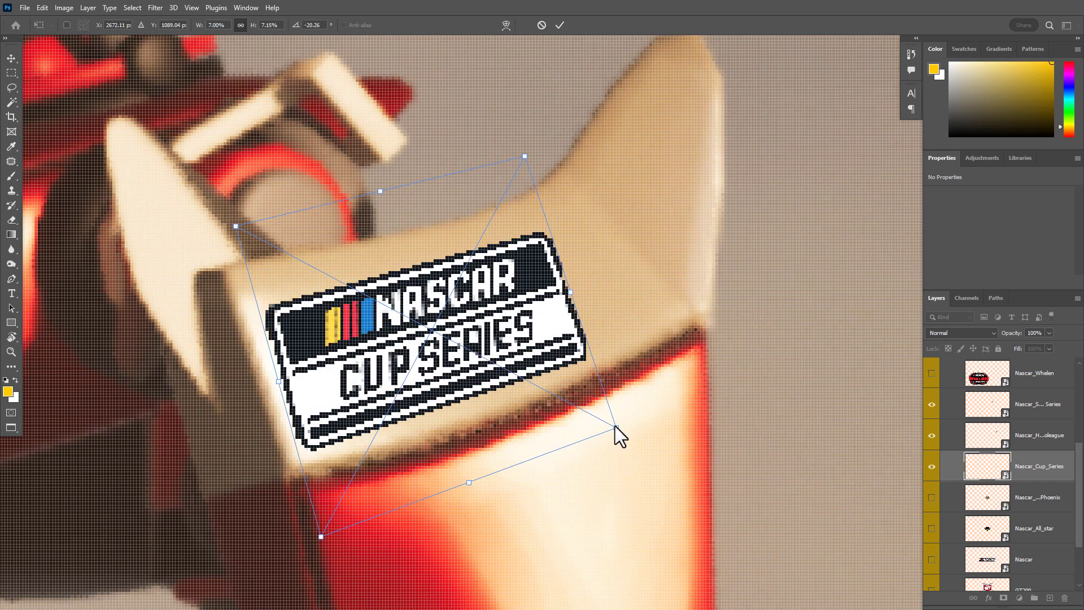
Warp the Cup Series logo slightly to follow the thigh guard's curvature and apply the transform
right_click(488, 332)
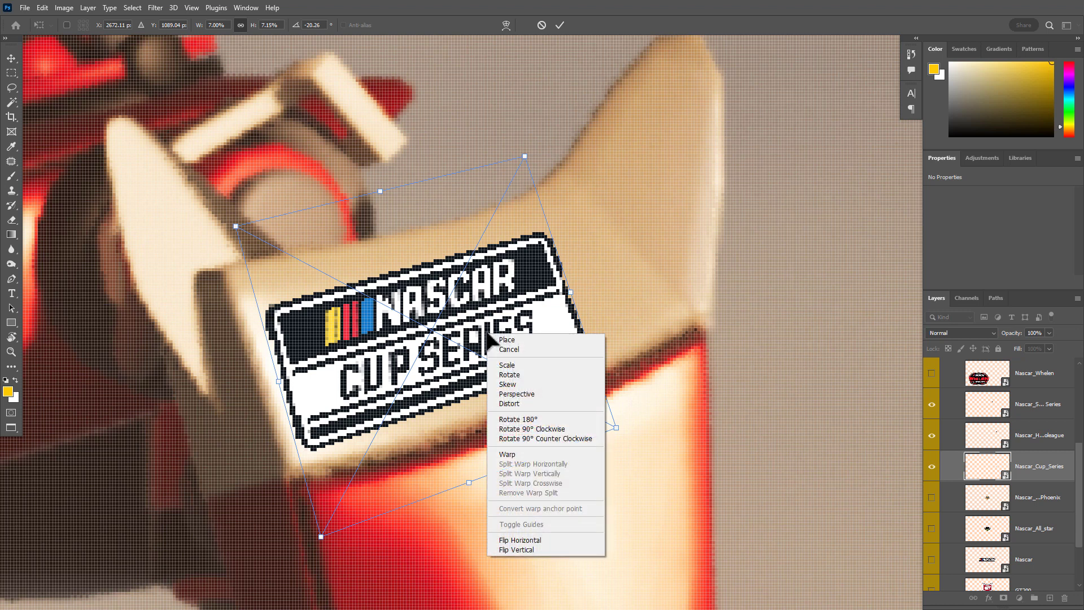
left_click(525, 456)
left_click_drag(480, 389, 475, 394)
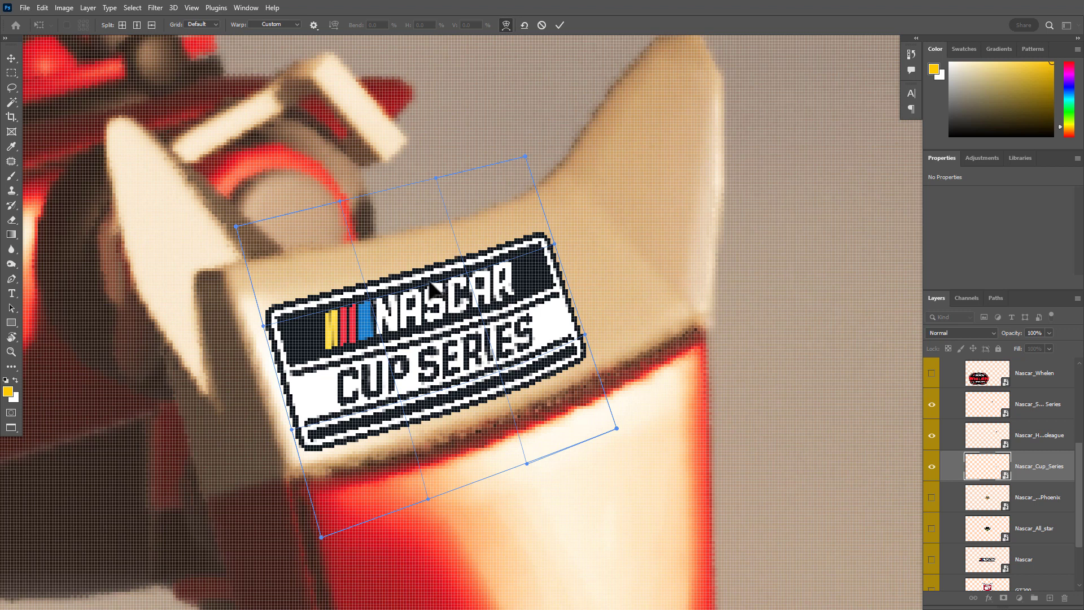
mouse_move(429, 285)
left_mouse_down()
mouse_move(440, 287)
mouse_move(436, 279)
left_mouse_up()
scroll(486, 367, "down", 3)
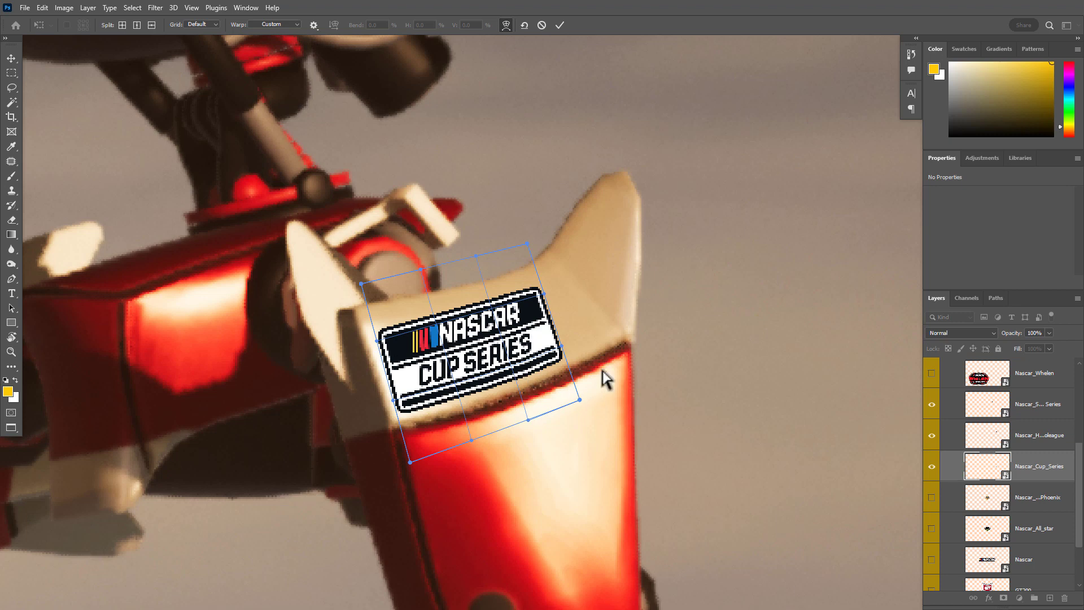
key("Return")
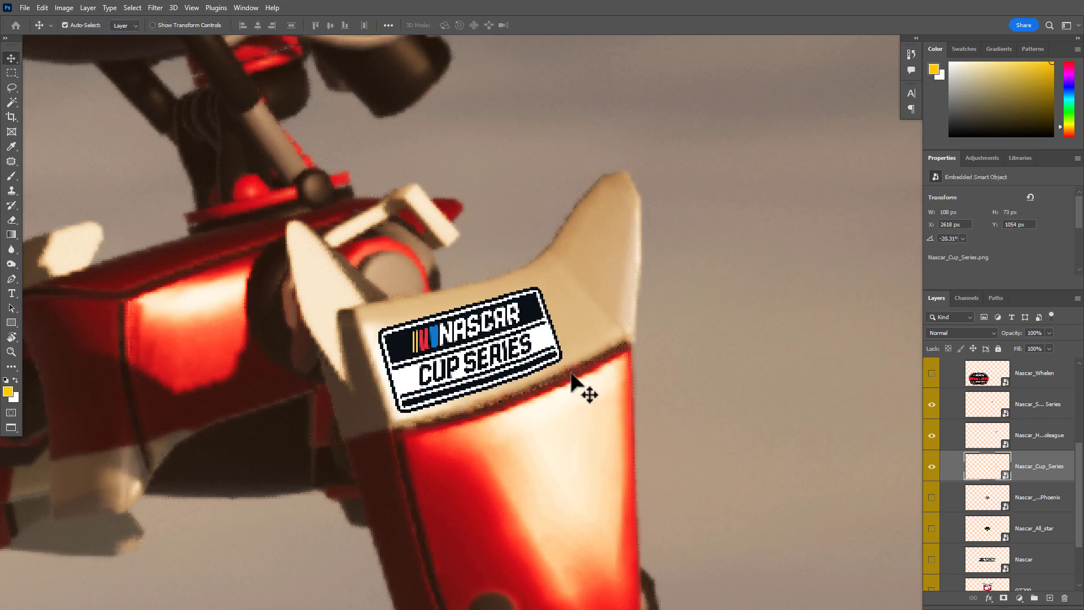
Review the placed logos across the whole robot
scroll(580, 395, "down", 5)
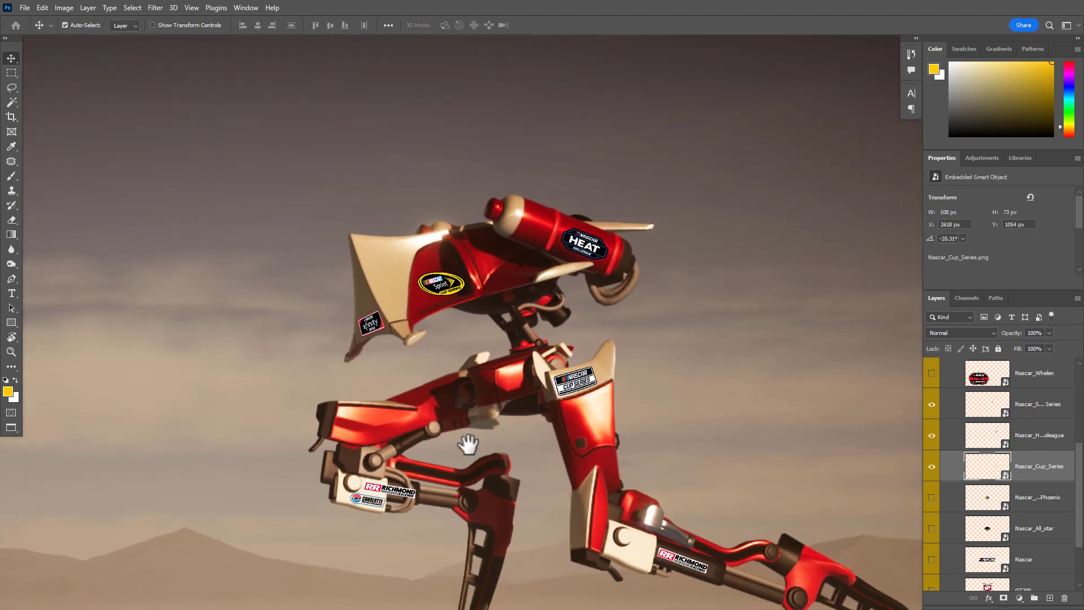
left_click_drag(468, 444, 404, 339)
left_click_drag(475, 268, 571, 277)
key("ctrl+0")
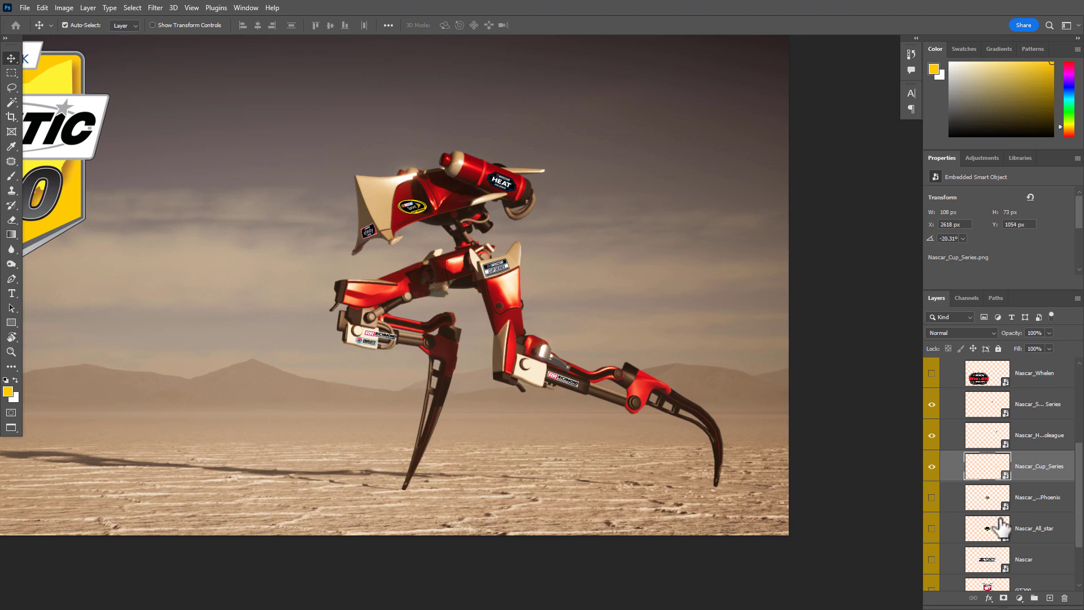
Show the Championship Weekend Phoenix logo, move it clear of the robot, and delete it
left_click(932, 497)
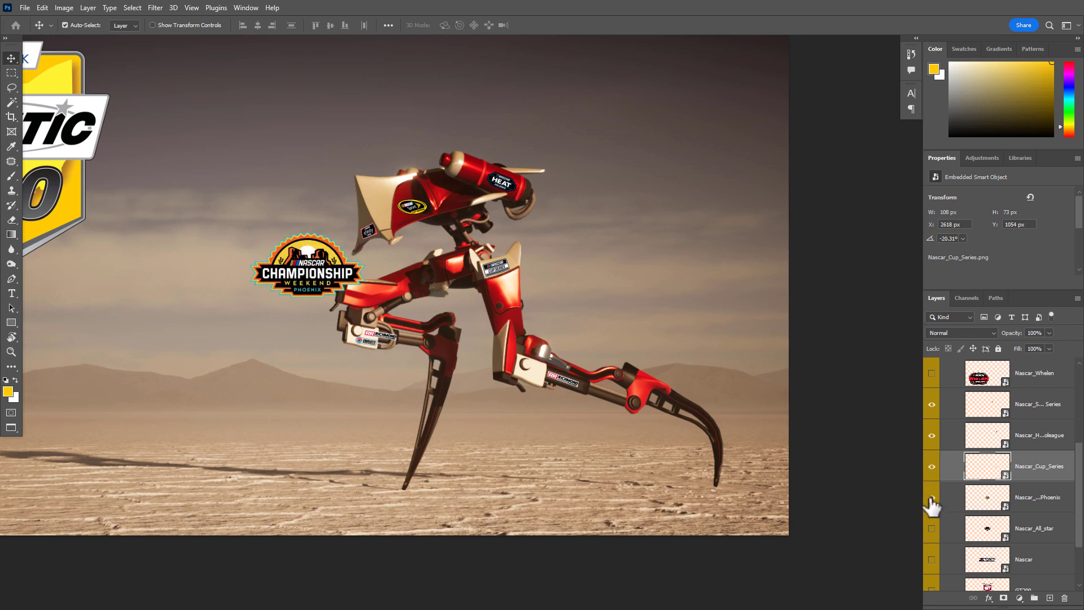
left_click_drag(314, 290, 243, 361)
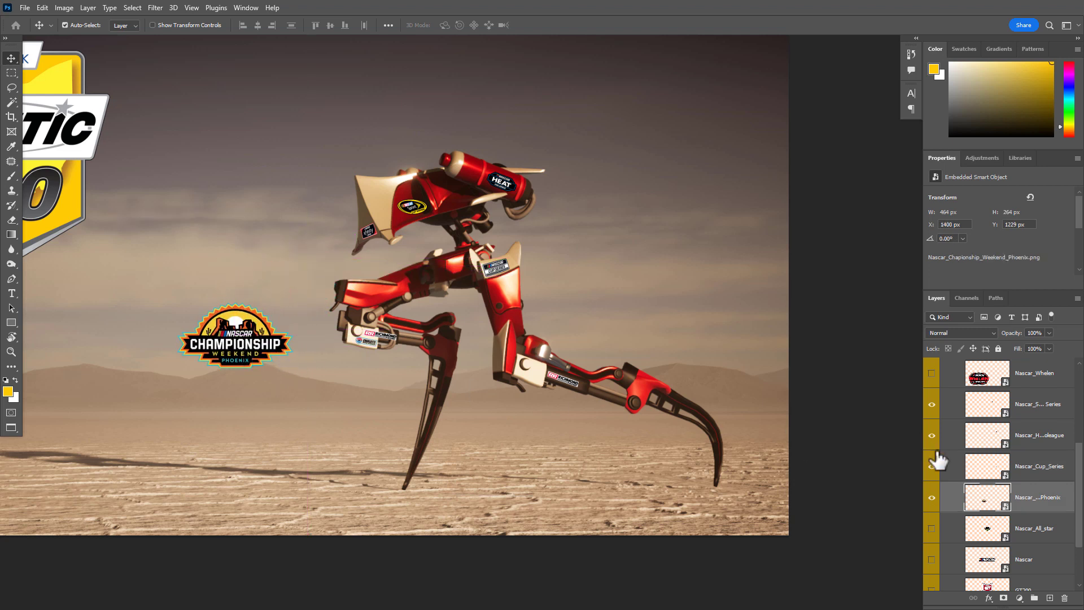
key("Delete")
Show the All-Star logo, move it onto the red thigh panel below the Cup Series logo, and scale it down to 20.49%
left_click(932, 497)
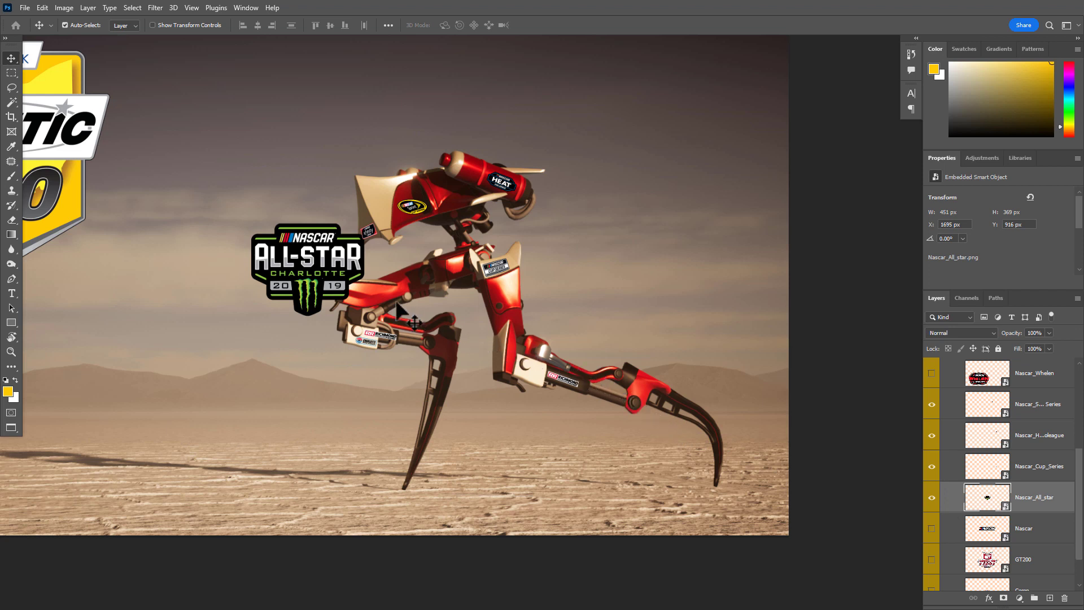
left_click_drag(323, 264, 541, 309)
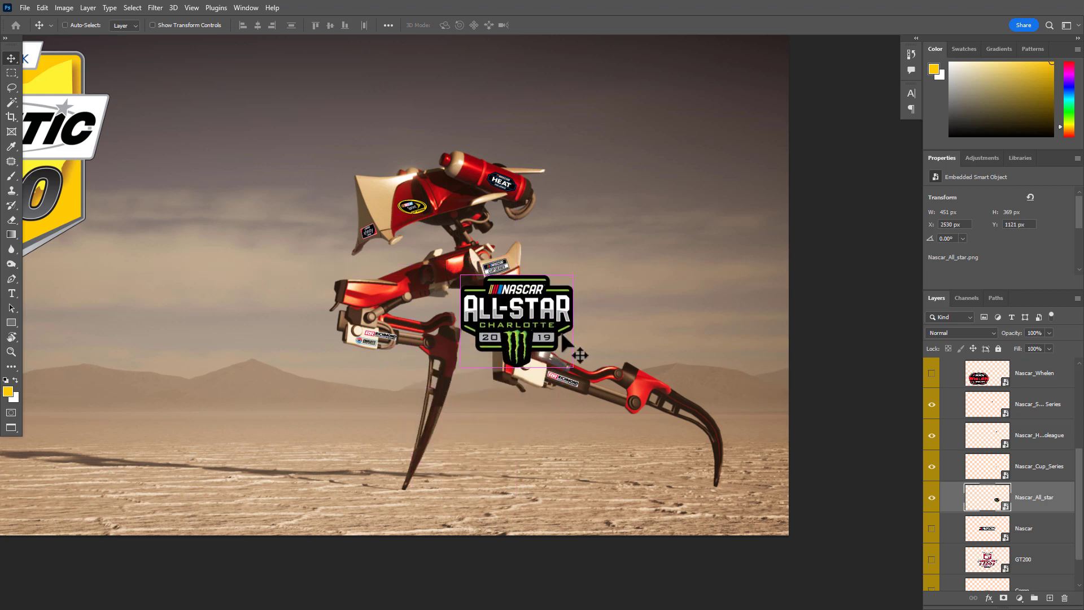
key("ctrl")
key("ctrl+t")
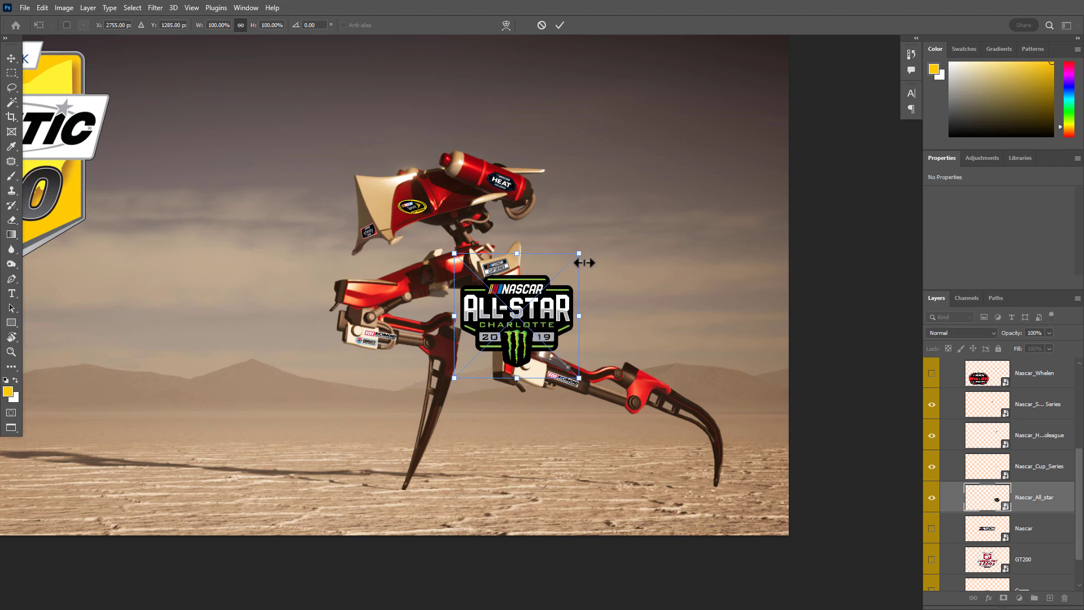
left_click_drag(574, 275, 528, 289)
left_click_drag(519, 293, 618, 310)
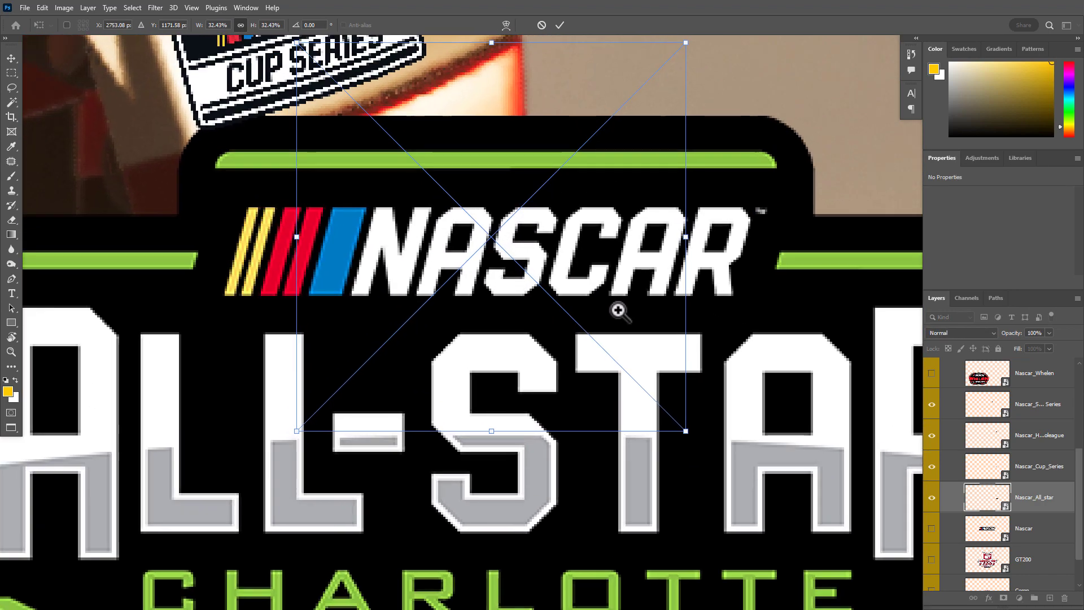
left_click_drag(567, 286, 520, 318)
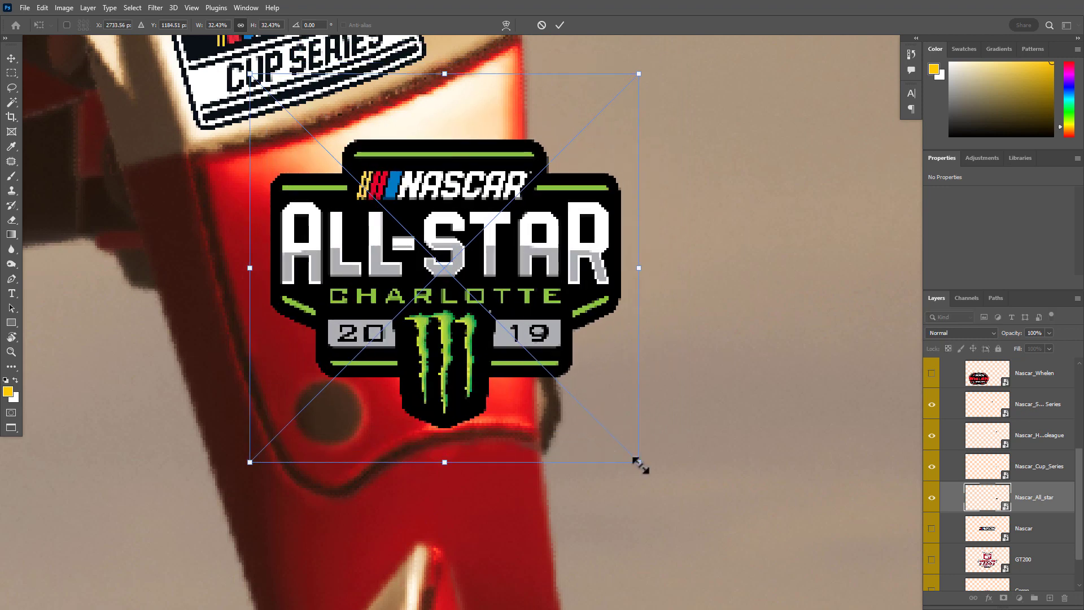
left_click_drag(639, 462, 514, 359)
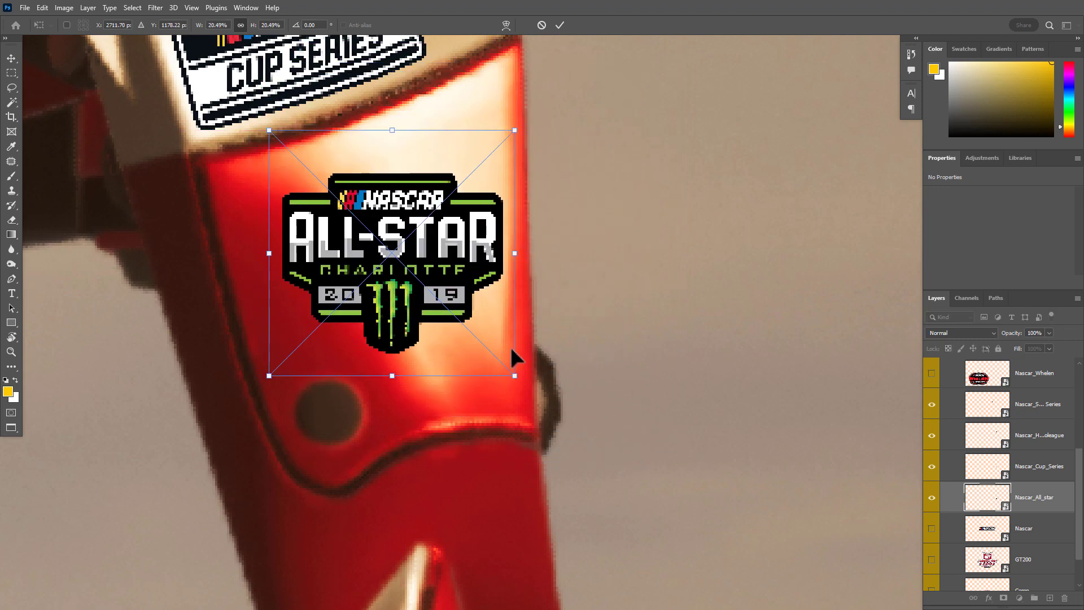
Rotate the All-Star logo to -16.34°, center it on the red thigh panel, and enlarge it to 24.53%
left_click_drag(505, 307, 566, 354)
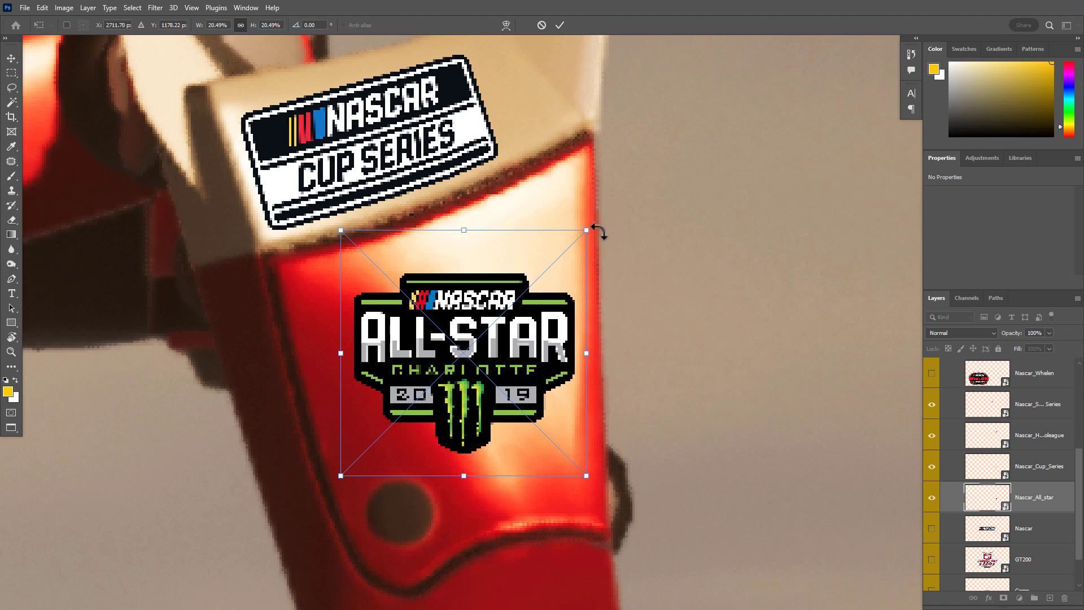
left_click_drag(600, 231, 567, 211)
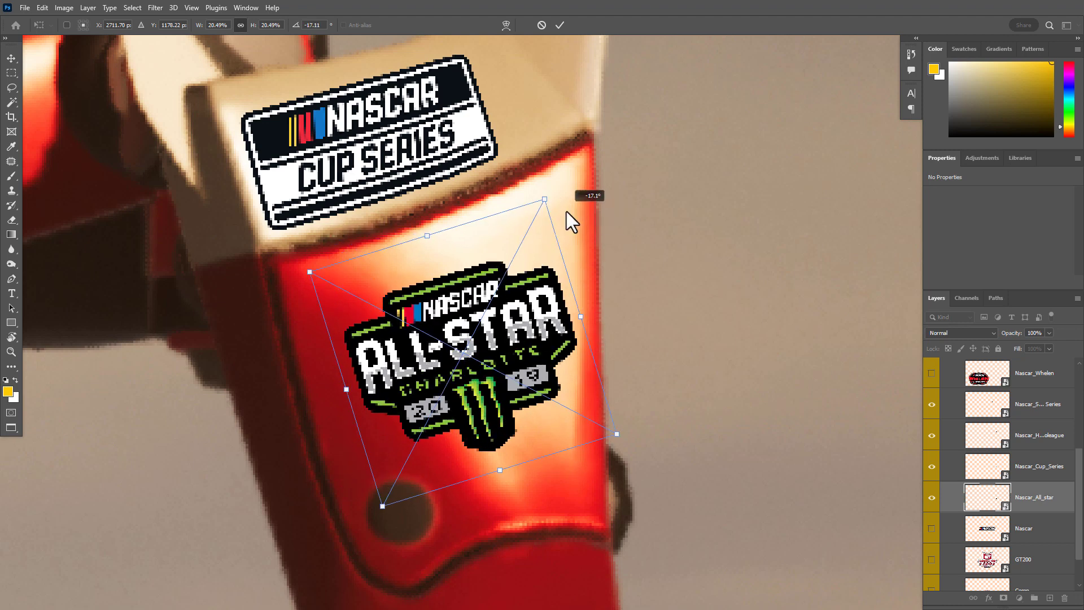
left_click_drag(481, 350, 453, 340)
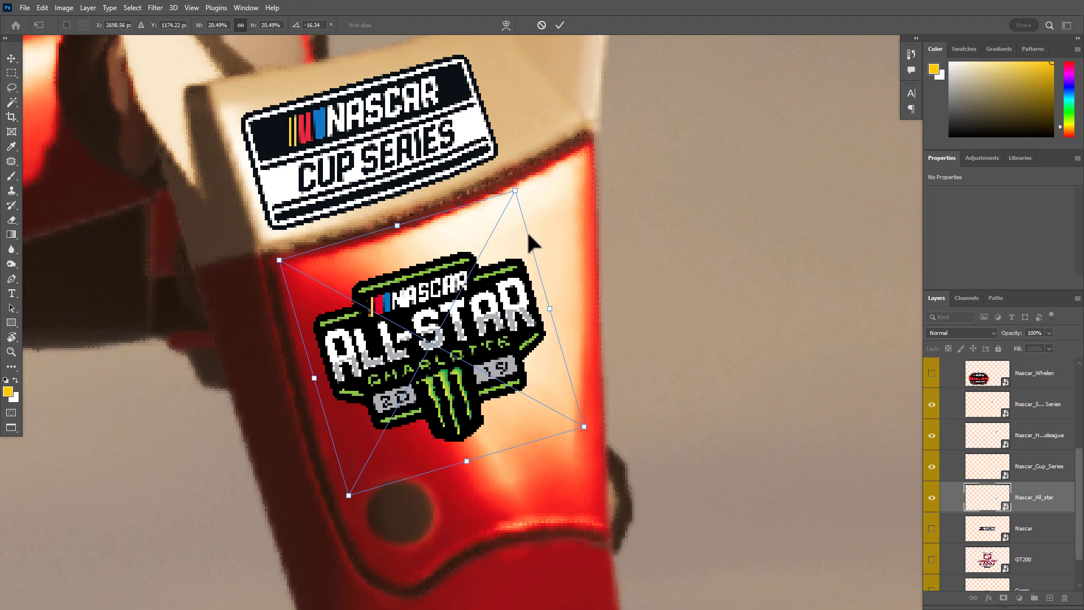
left_click_drag(555, 306, 604, 301)
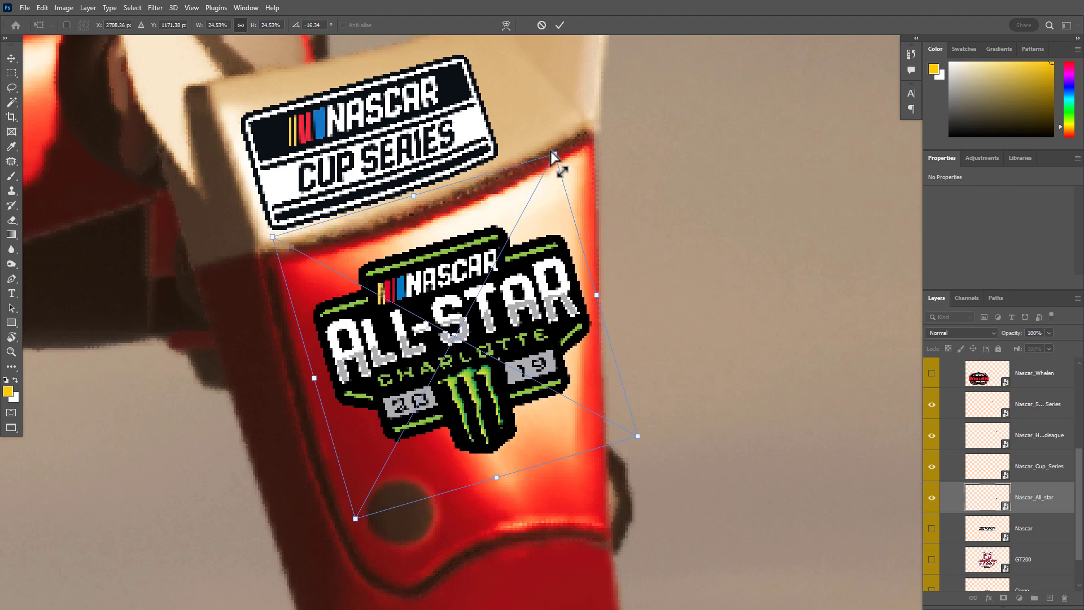
Skew the All-Star logo's four corners individually to follow the tapering edges of the red thigh panel
left_click_drag(555, 158, 566, 176)
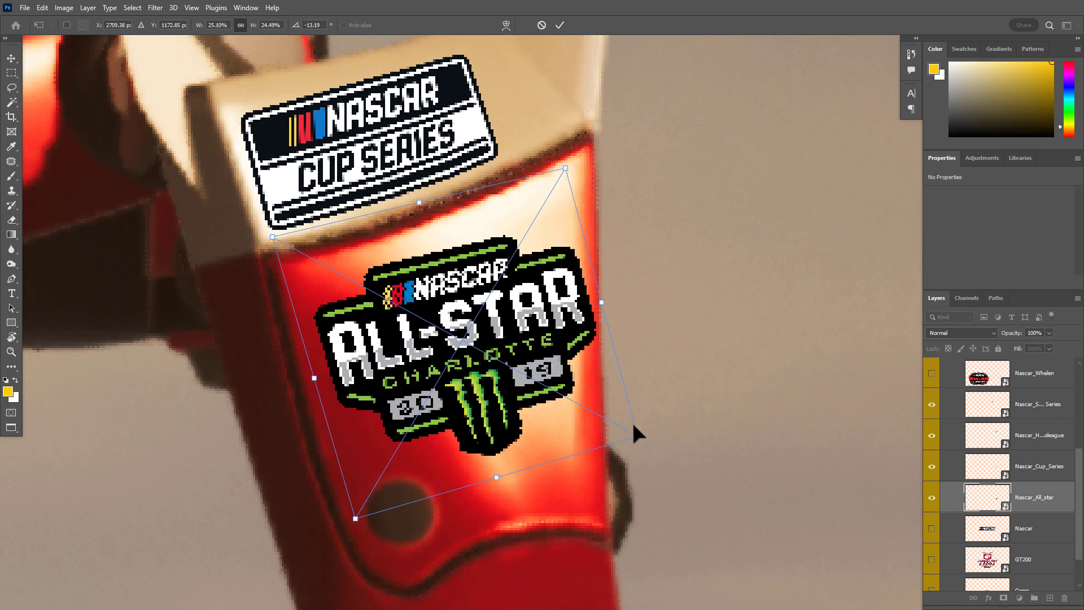
left_click_drag(638, 436, 599, 443)
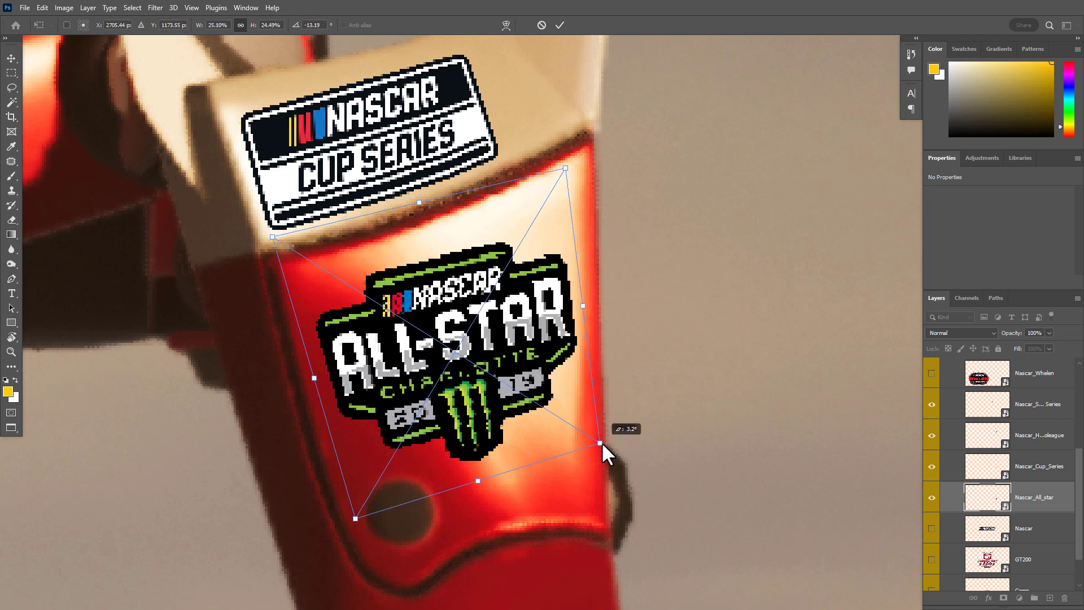
left_click_drag(351, 518, 365, 523)
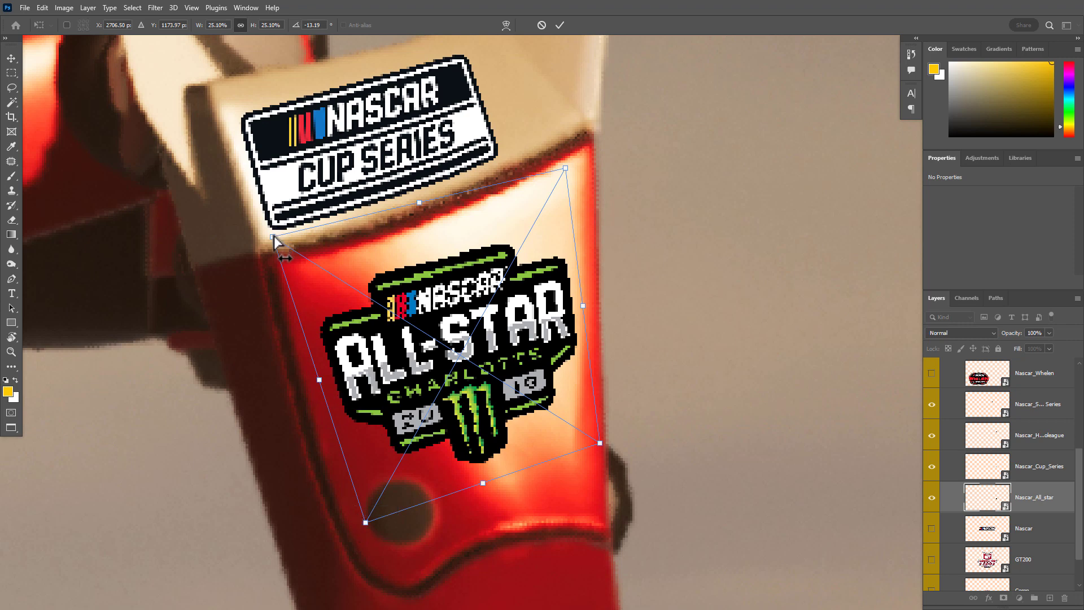
left_click_drag(273, 237, 288, 261)
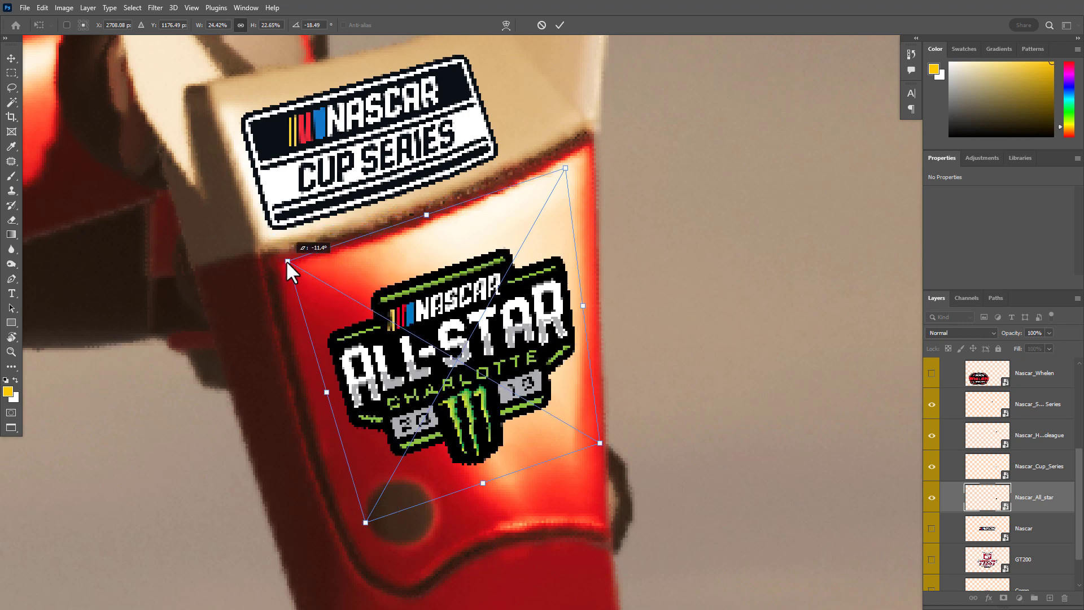
mouse_move(563, 168)
left_mouse_down()
mouse_move(574, 163)
mouse_move(567, 173)
left_mouse_up()
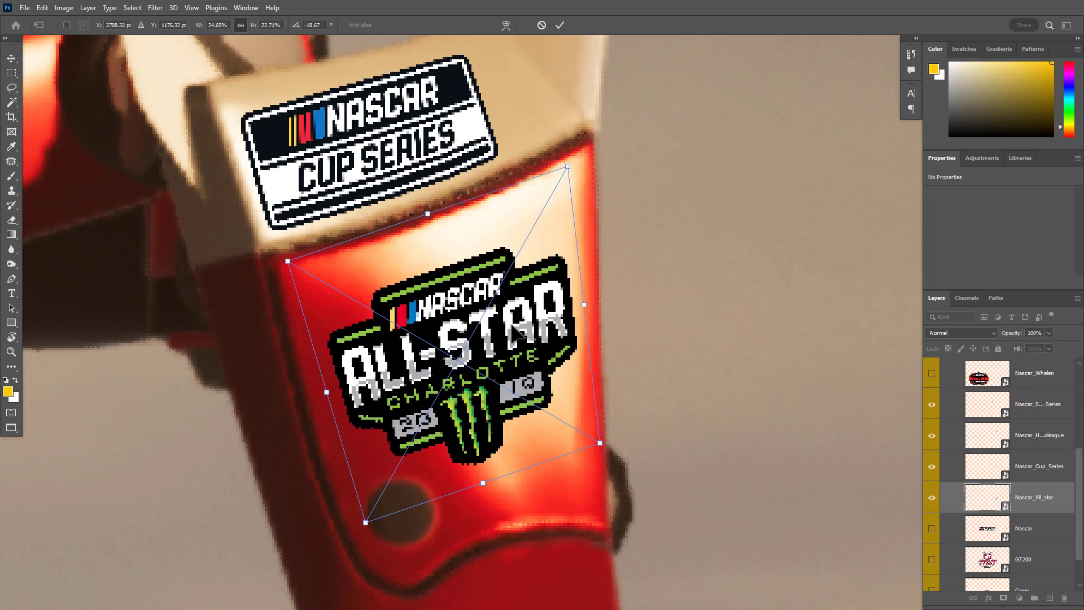
Shift the All-Star logo slightly up the thigh panel, stretch its height to 23.11%, and apply the transform
left_click_drag(500, 355, 492, 338)
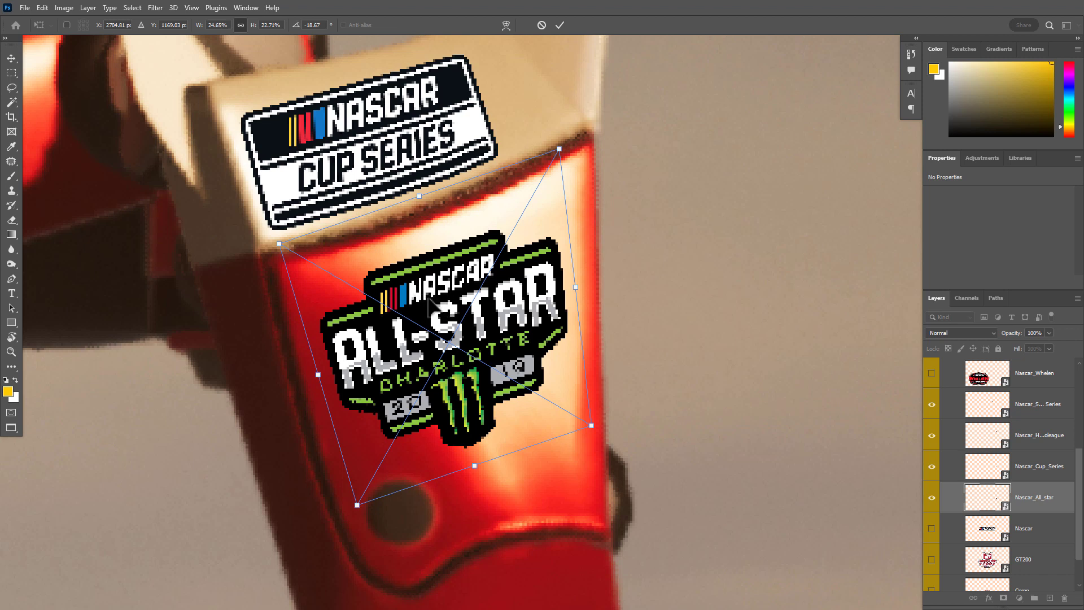
left_click_drag(465, 299, 496, 316)
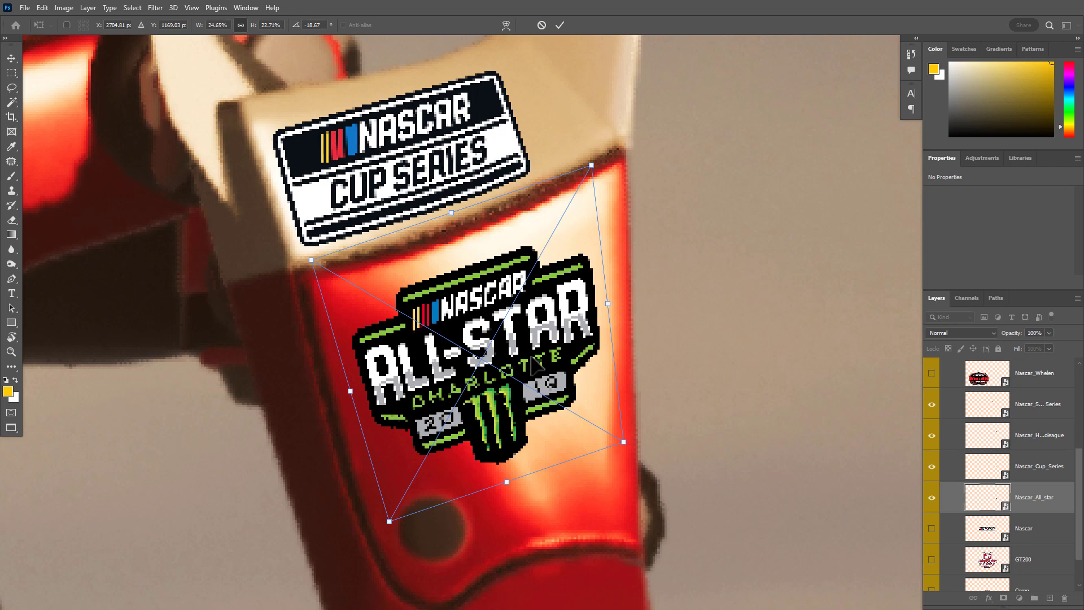
mouse_move(506, 483)
left_mouse_down()
mouse_move(512, 493)
mouse_move(506, 485)
left_mouse_up()
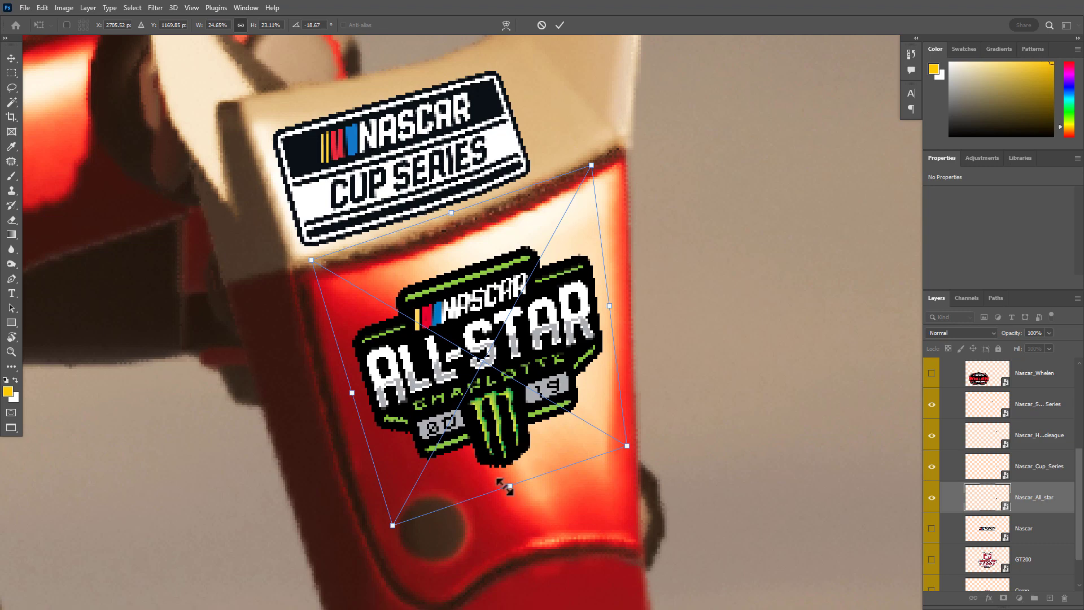
key("Return")
left_click_drag(623, 439, 491, 431)
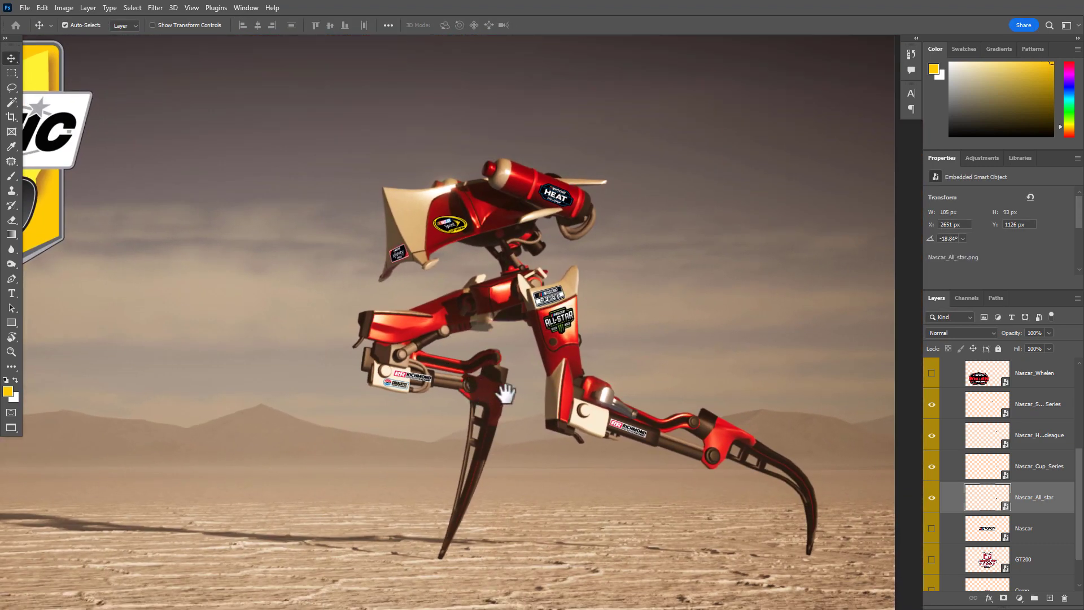
mouse_move(505, 394)
left_mouse_down()
mouse_move(463, 394)
mouse_move(509, 400)
left_mouse_up()
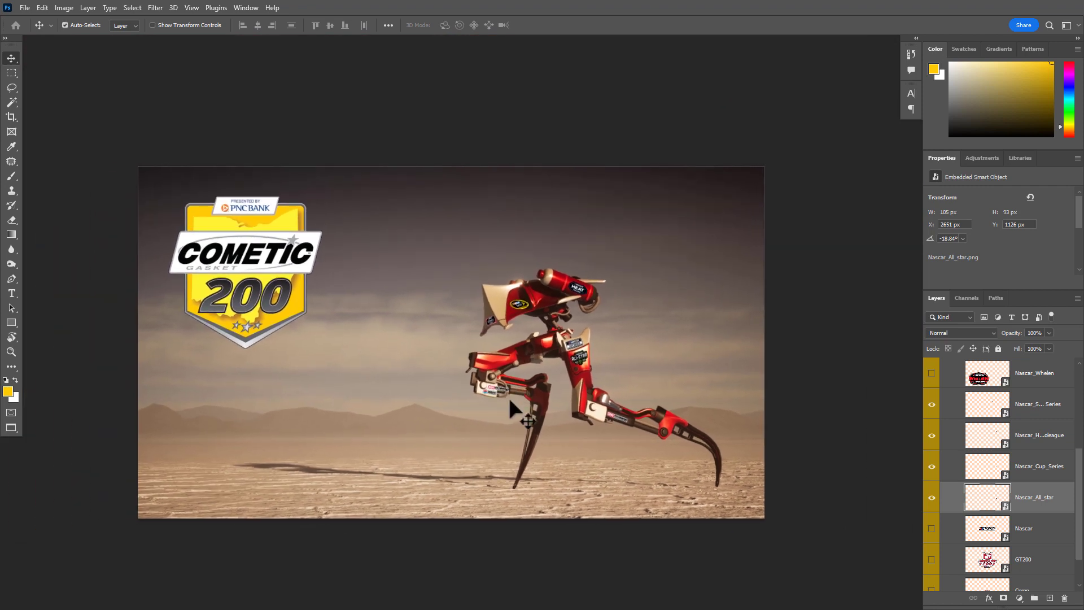
Show the plain Nascar logo and move it over the robot's front leg
scroll(1033, 513, "down", 2)
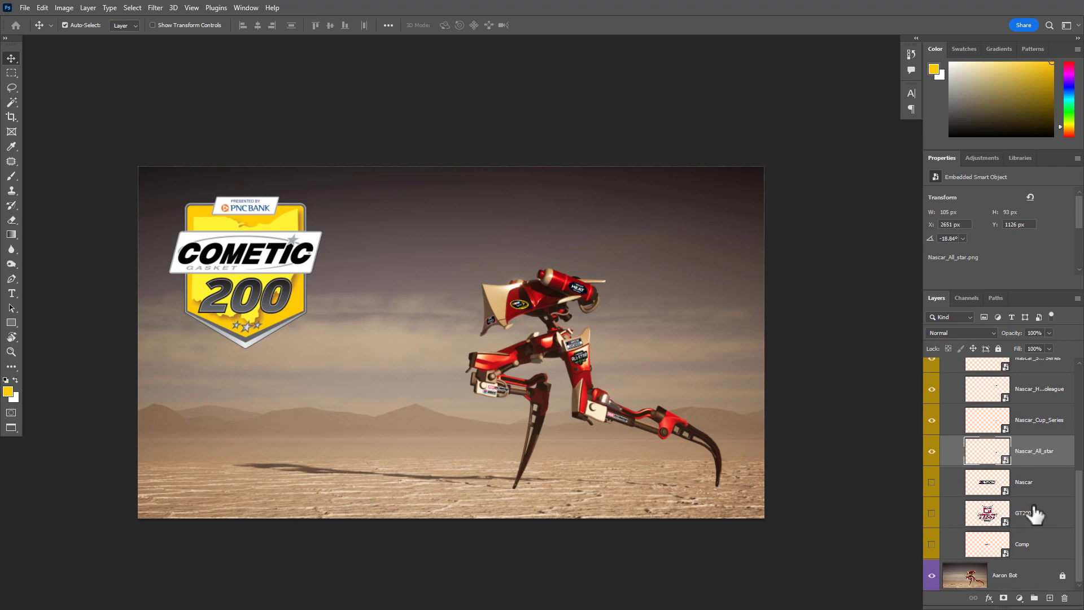
left_click(931, 485)
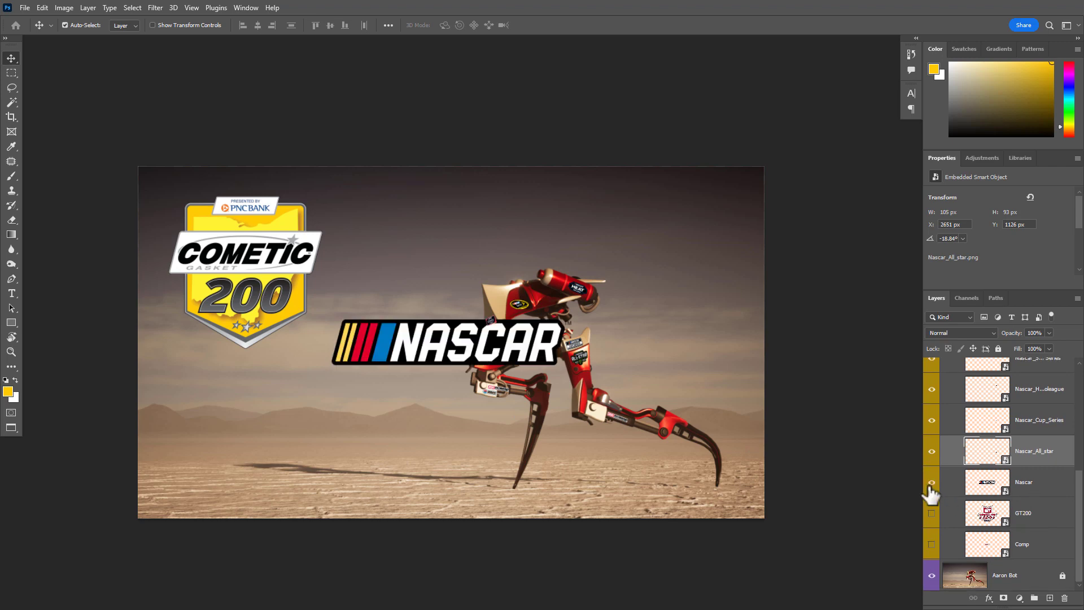
left_click_drag(633, 401, 690, 417)
left_click_drag(525, 362, 710, 420)
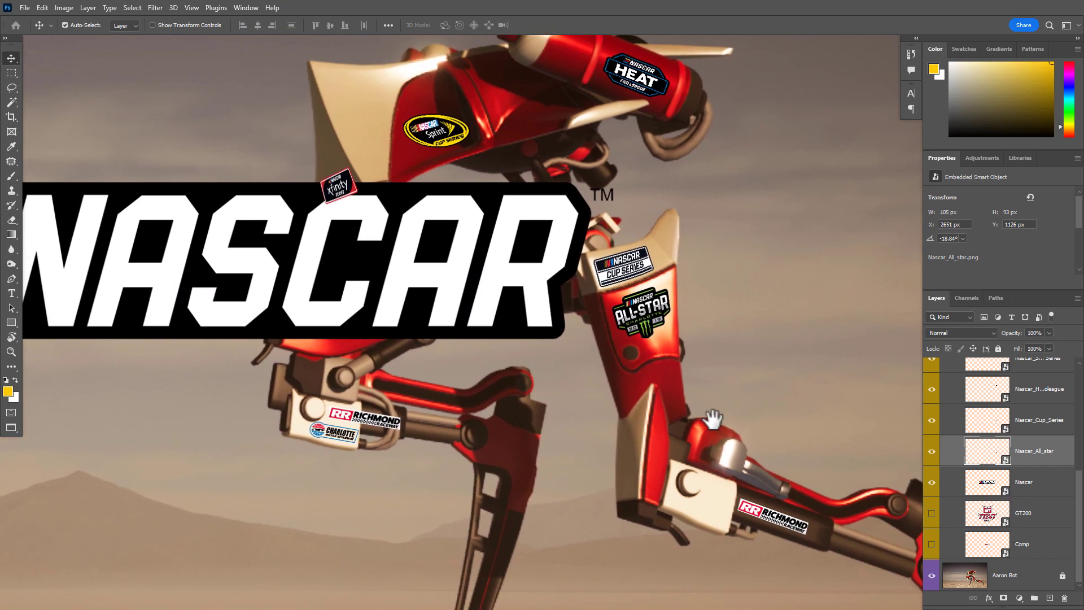
left_click_drag(499, 370, 279, 194)
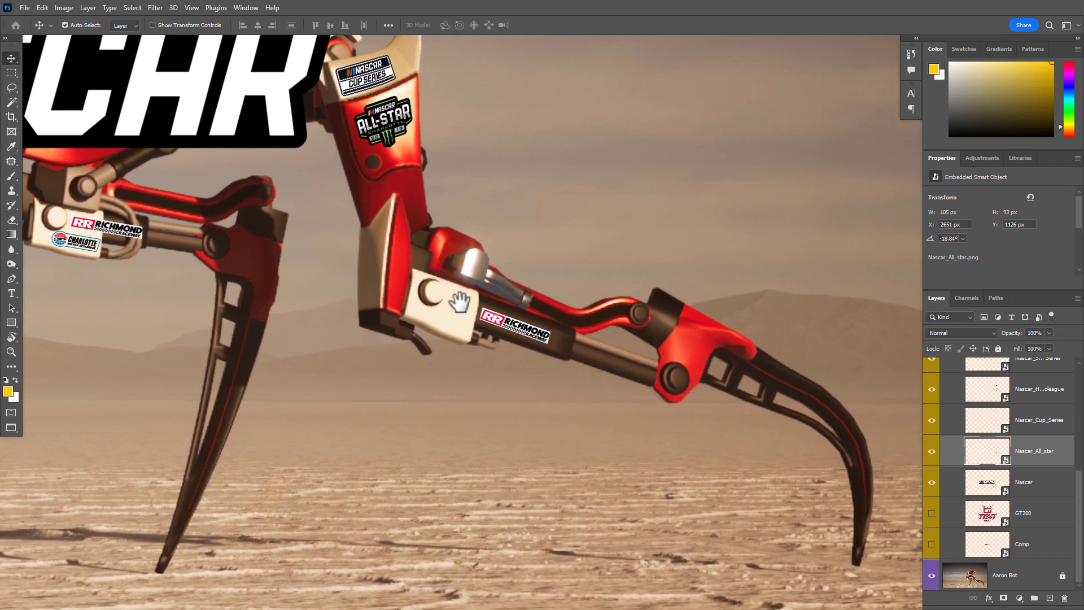
left_click_drag(461, 302, 457, 299)
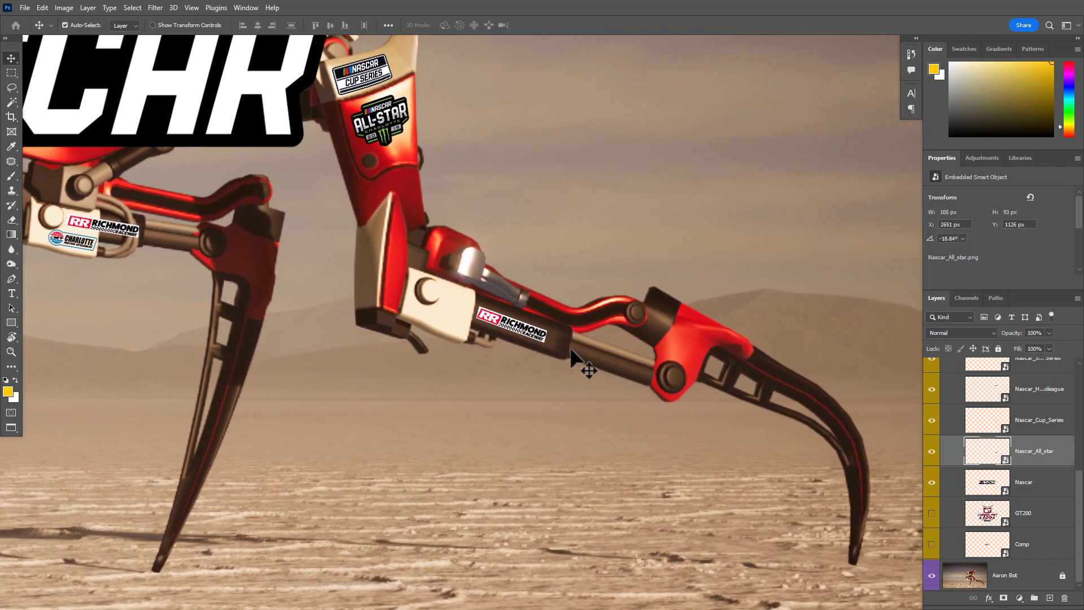
left_click_drag(423, 316, 761, 439)
left_click_drag(474, 217, 586, 353)
Scale the Nascar logo down to 14.20%, place it over the front leg's red strut, and rotate it to 10.09°
key("ctrl+t")
scroll(817, 399, "down", 1)
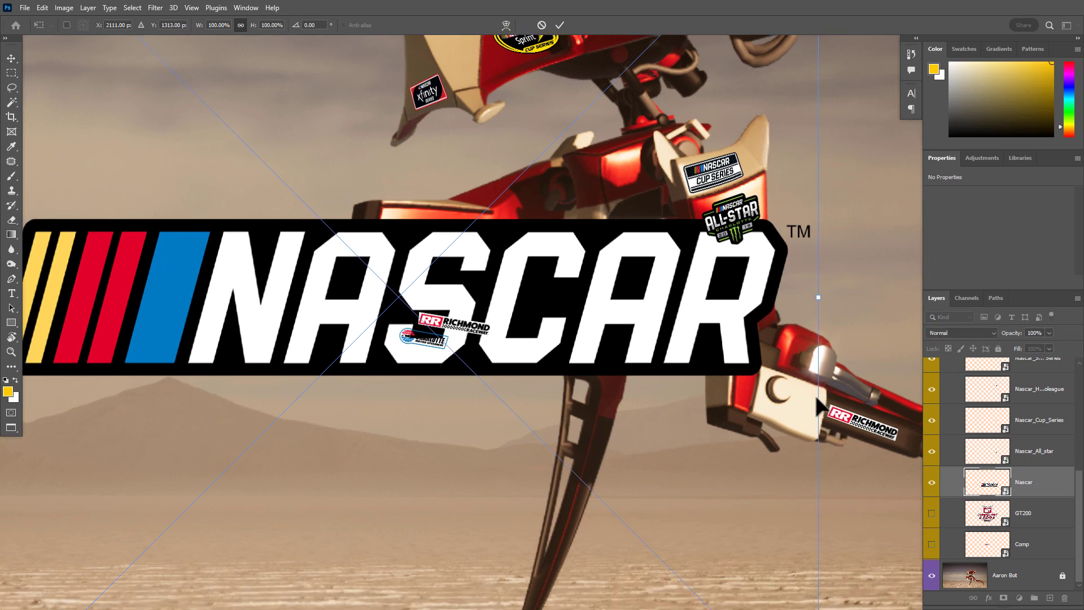
scroll(817, 398, "down", 5)
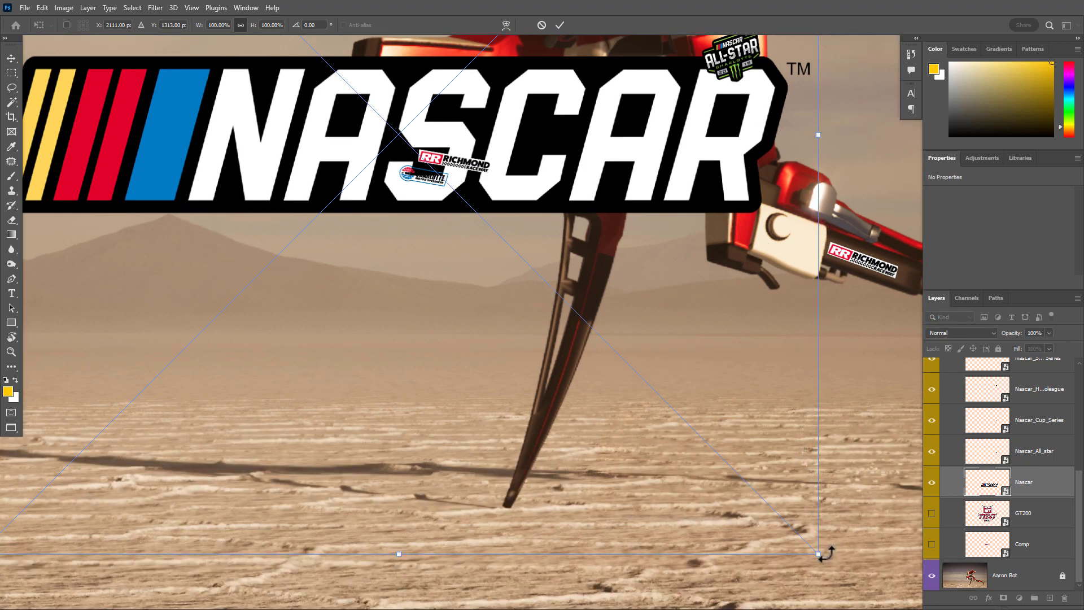
left_click_drag(818, 556, 536, 134)
left_click(537, 134, "ctrl")
left_click(574, 158, "ctrl")
left_click_drag(807, 479, 735, 517)
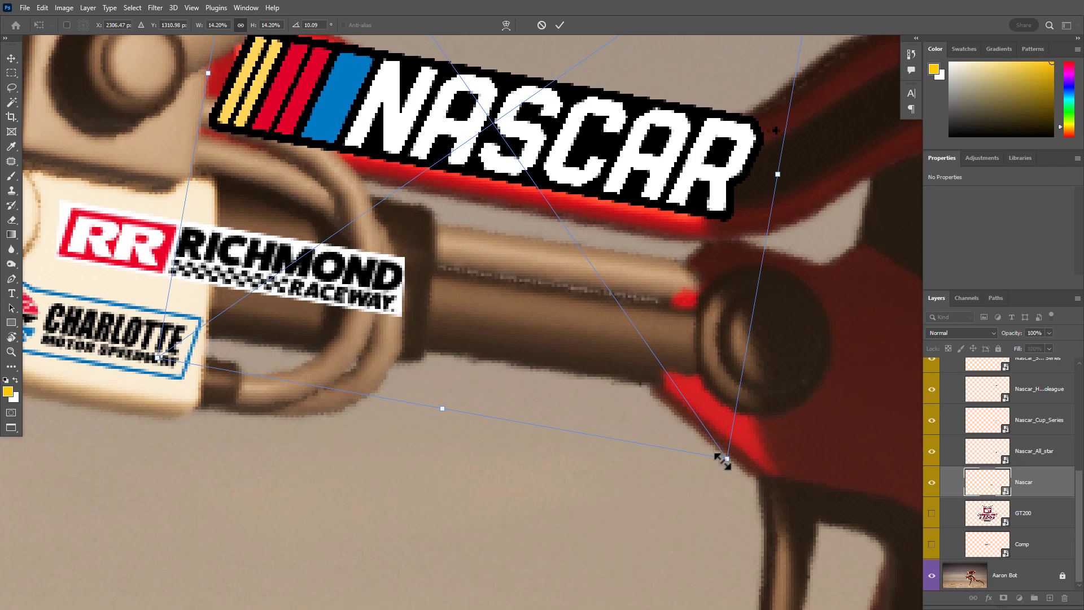
Shrink the Nascar logo to 5.13%, rotate it to 11.76° along the strut's dark inset, position it there, and apply the transform
left_click_drag(723, 461, 443, 159)
left_click_drag(426, 75, 525, 236)
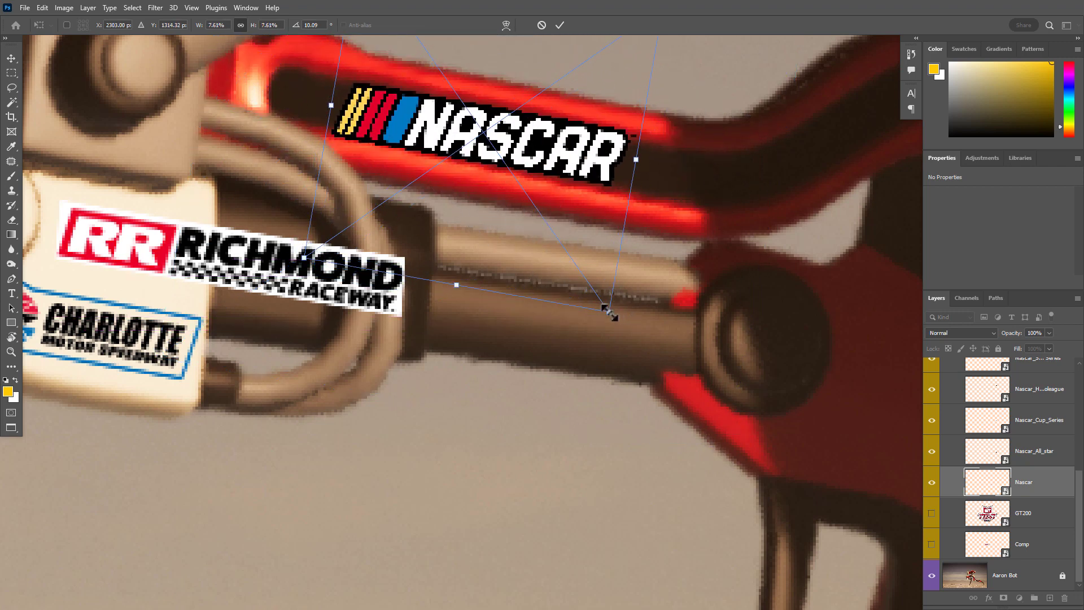
left_click_drag(605, 309, 487, 186)
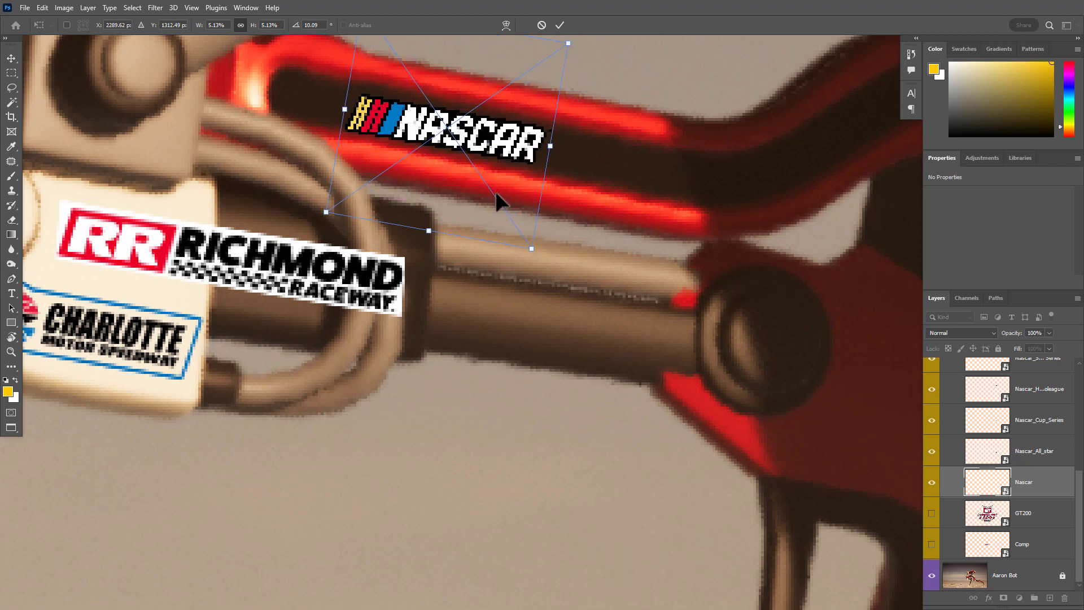
left_click_drag(549, 263, 539, 259)
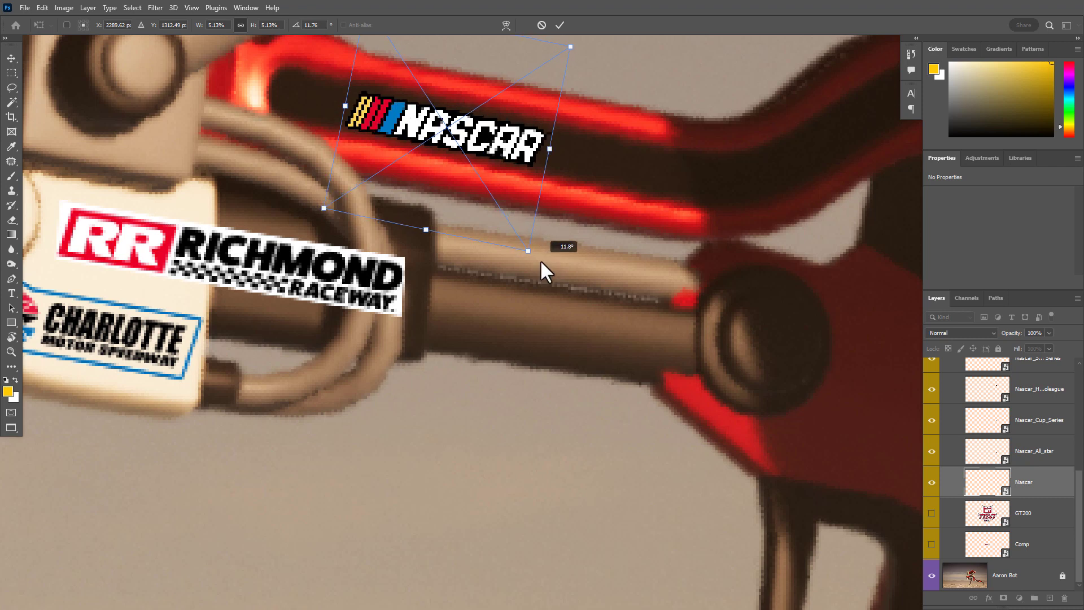
left_click_drag(491, 185, 483, 184)
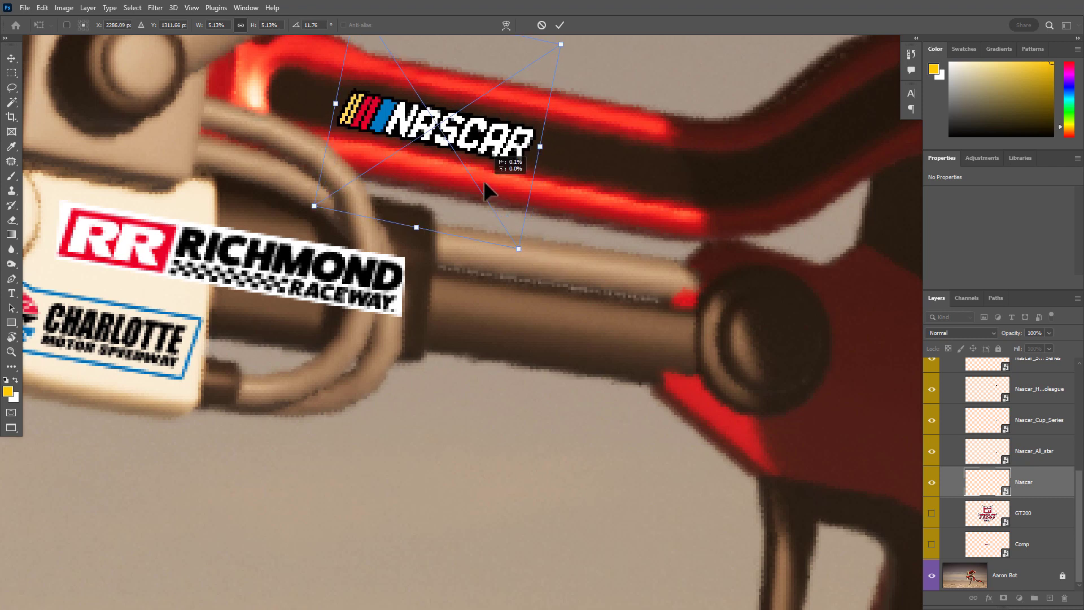
left_click_drag(611, 246, 573, 247)
left_click_drag(624, 303, 587, 472)
key("Return")
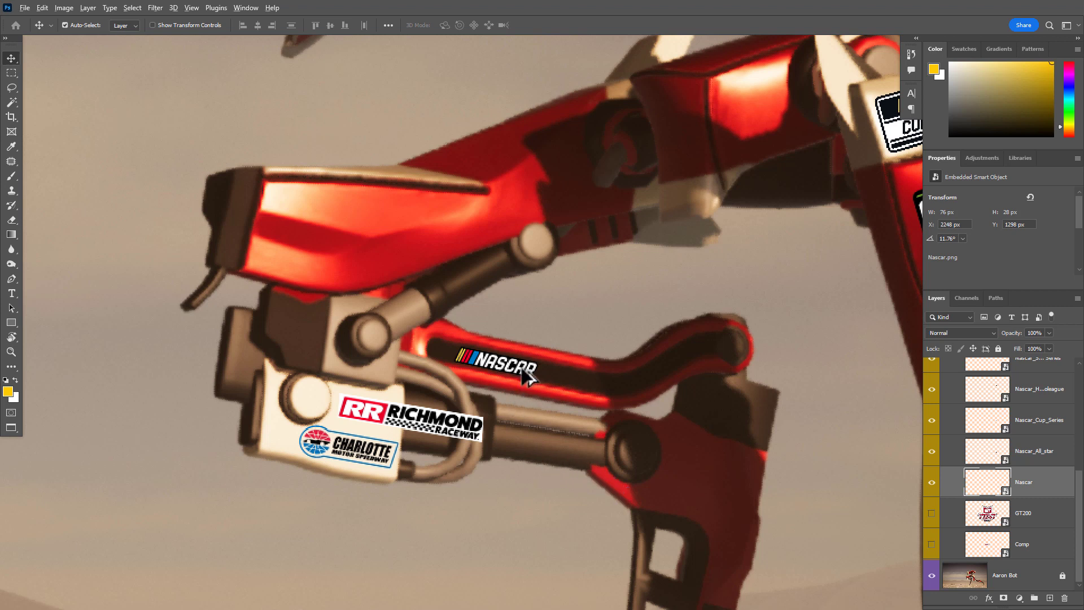
Duplicate the Nascar logo onto the lower front corner of the front leg's red upper shell and scale the copy to 3.81%
left_click_drag(524, 378, 321, 280)
key("ctrl+t")
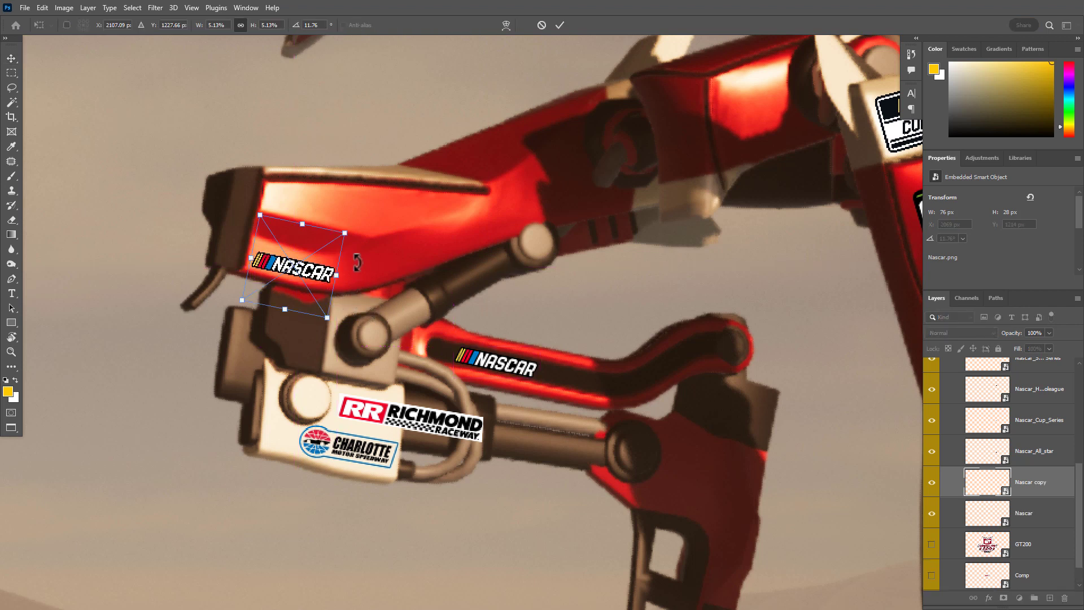
left_click_drag(349, 236, 300, 275)
left_click_drag(300, 275, 306, 273)
left_click(306, 274)
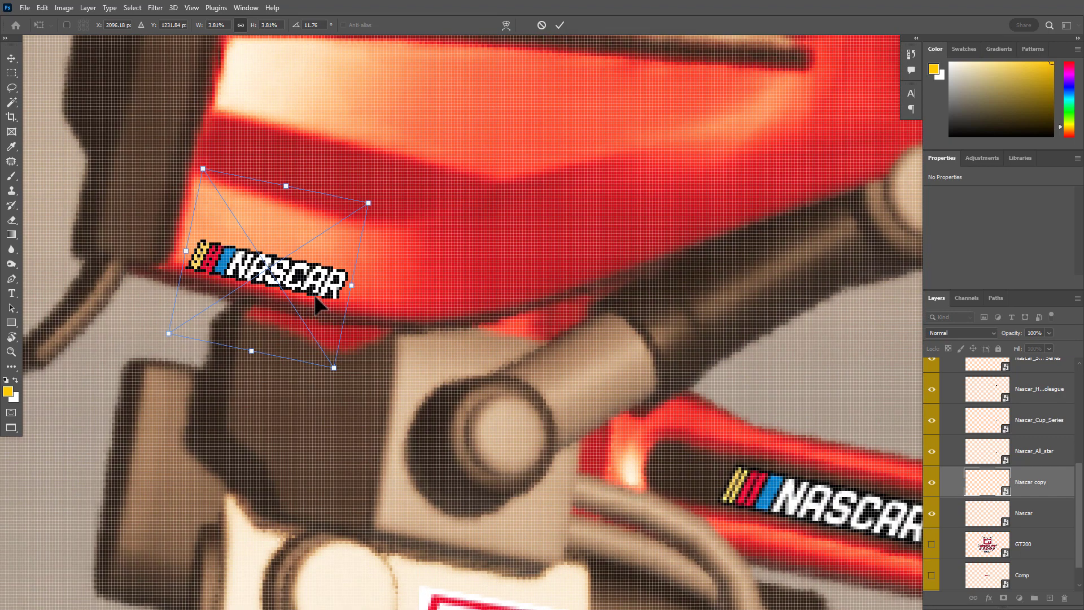
Rotate the Nascar copy to 14.35°, align it with the red shell's lower edge, and apply the transform
left_click_drag(344, 399, 340, 404)
left_click_drag(320, 313, 310, 306)
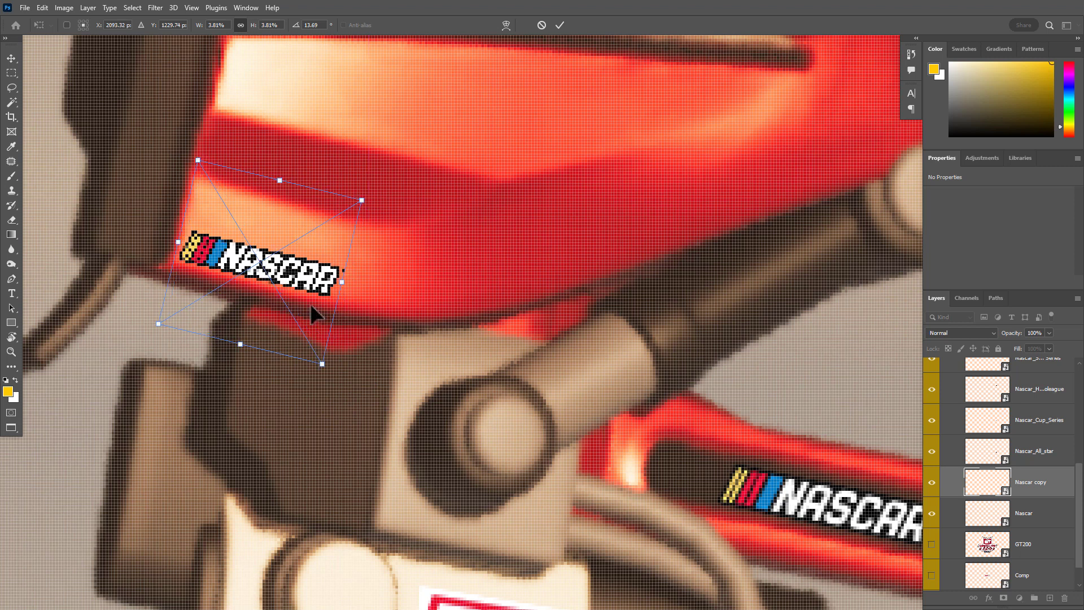
left_click_drag(342, 379, 342, 380)
left_click_drag(322, 290, 318, 284)
key("Return")
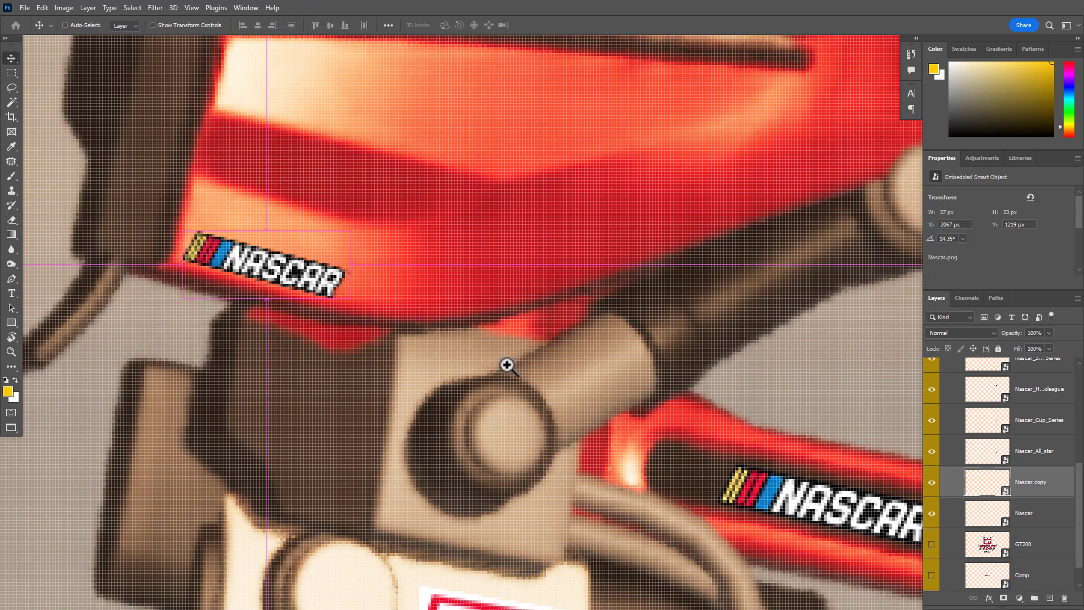
Duplicate the small Nascar logo onto the rear leg's red knee panel and rotate the new copy to -80.11°
left_click_drag(507, 365, 423, 375)
left_click_drag(469, 460, 371, 431)
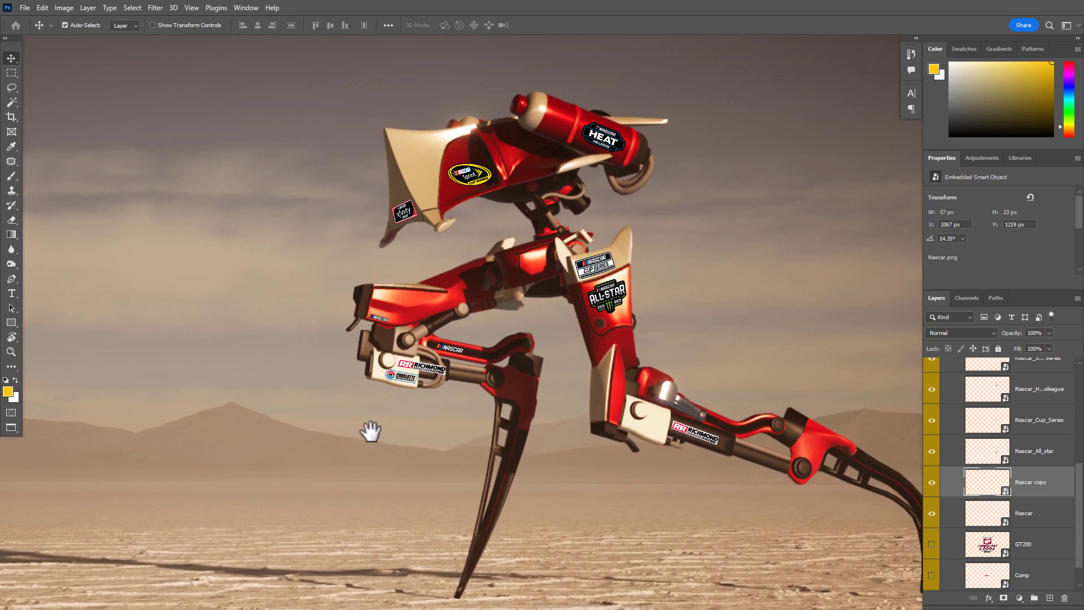
left_click_drag(445, 412, 373, 426)
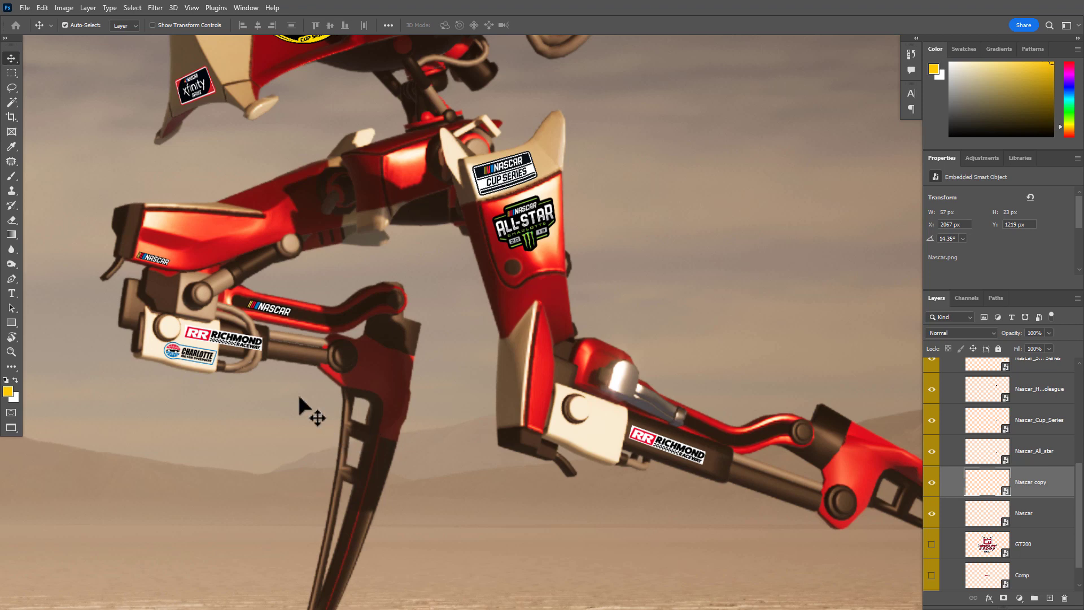
left_click_drag(221, 310, 634, 455)
key("ctrl+t")
left_click_drag(625, 309, 376, 205)
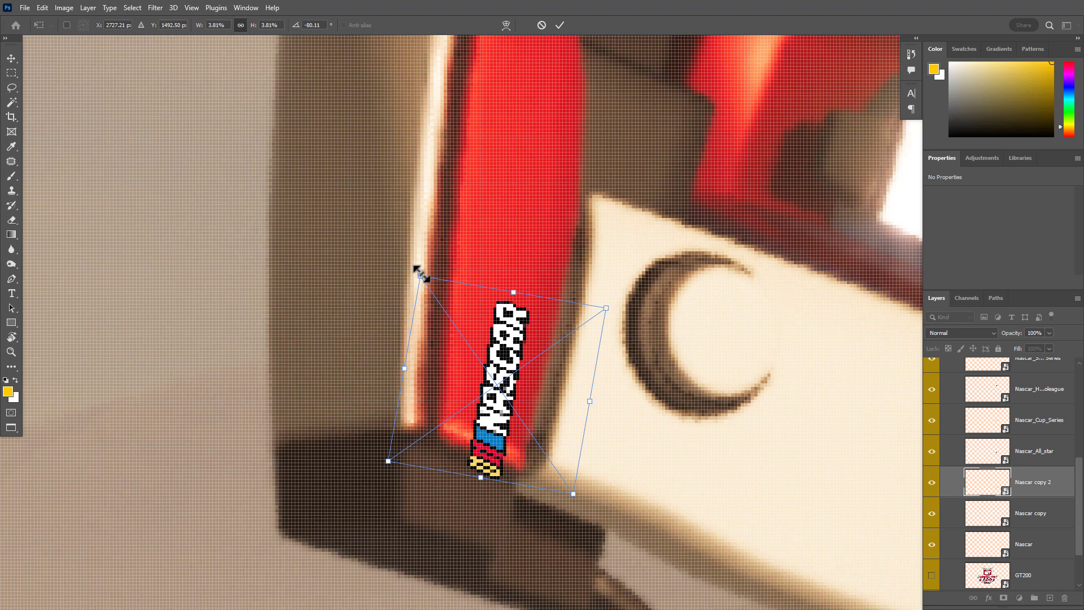
Enlarge the rear-leg Nascar logo to 4.40%, rotate it to -76.80°, position it along the red panel's edge, and apply the transform
left_click_drag(421, 275, 395, 235)
left_click_drag(554, 376, 582, 323)
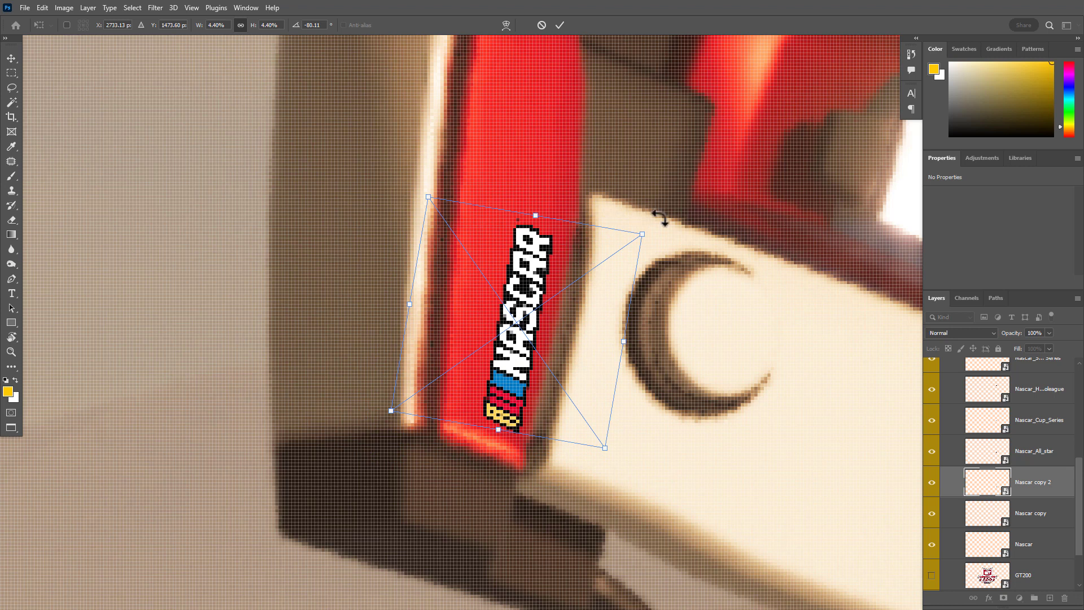
mouse_move(659, 218)
left_mouse_down()
mouse_move(670, 230)
mouse_move(678, 217)
left_mouse_up()
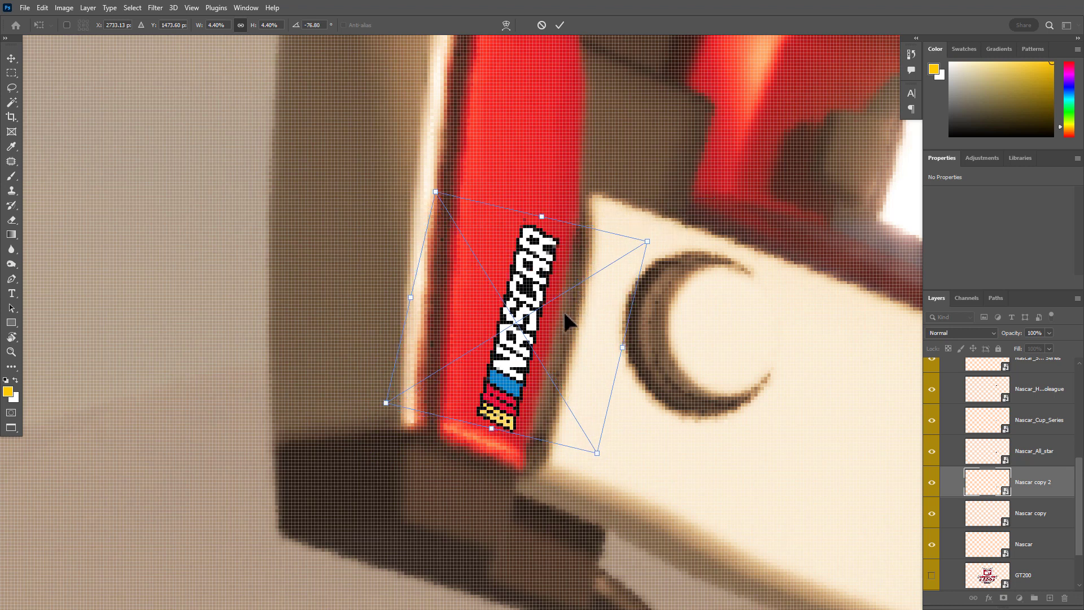
left_click_drag(565, 314, 571, 315)
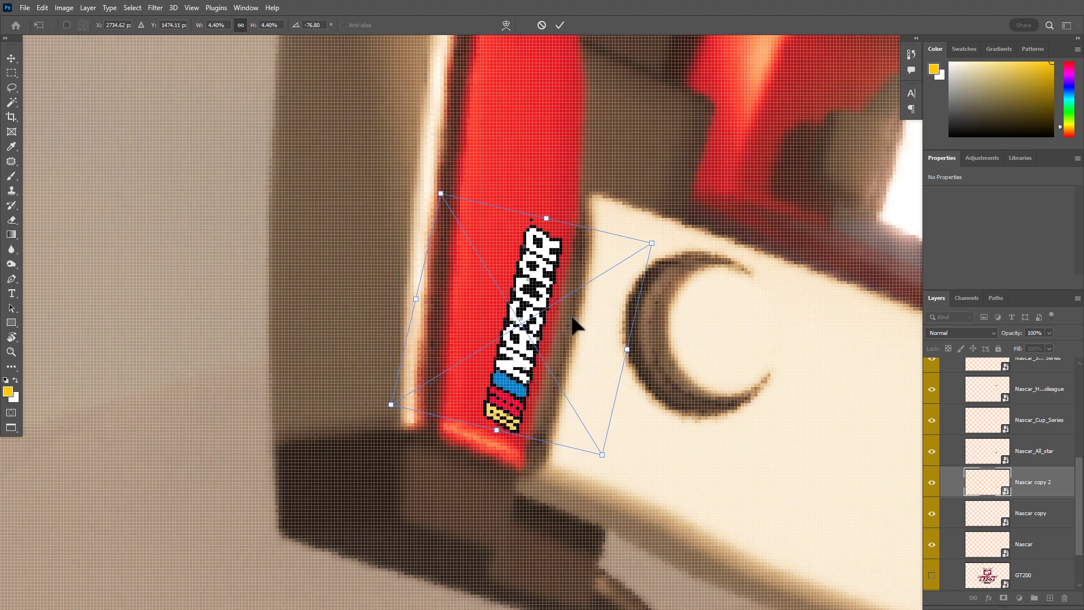
key("Return")
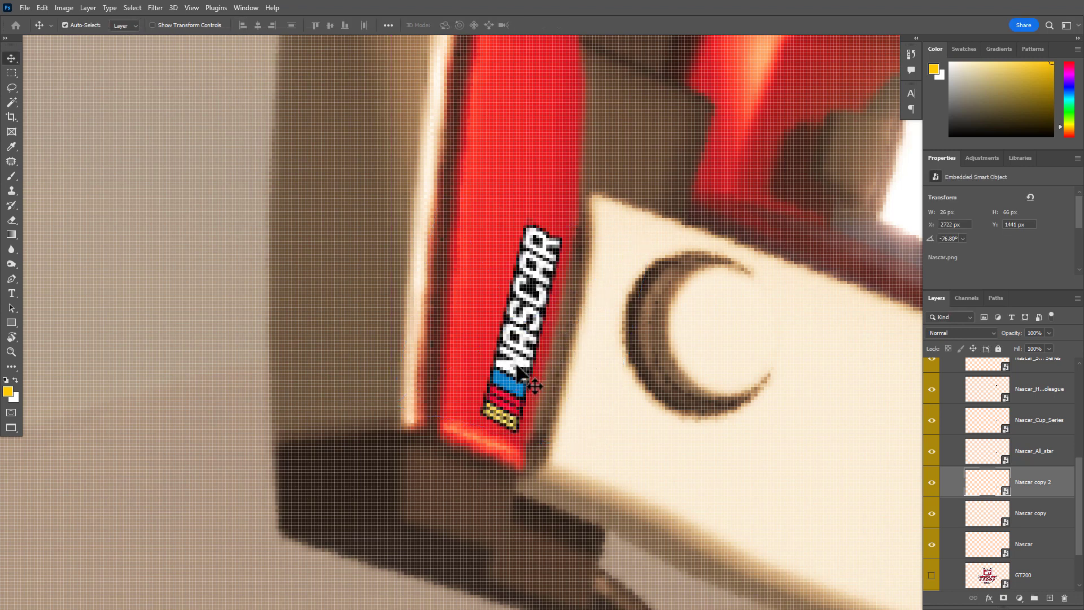
Warp the rear-leg Nascar logo slightly to follow the red panel's curve and apply the warp
key("ctrl+t")
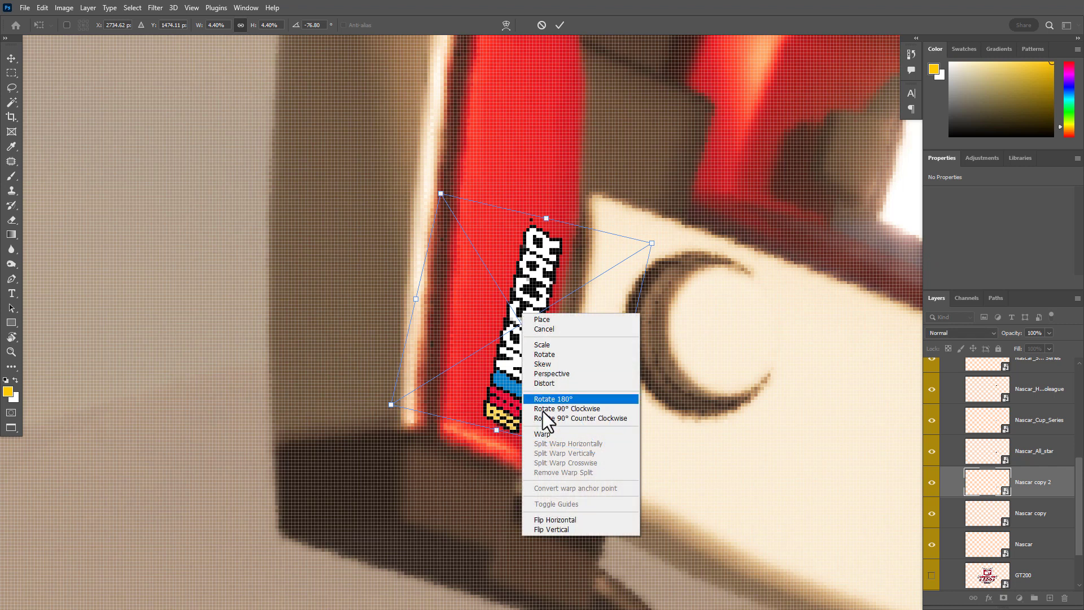
left_click(544, 434)
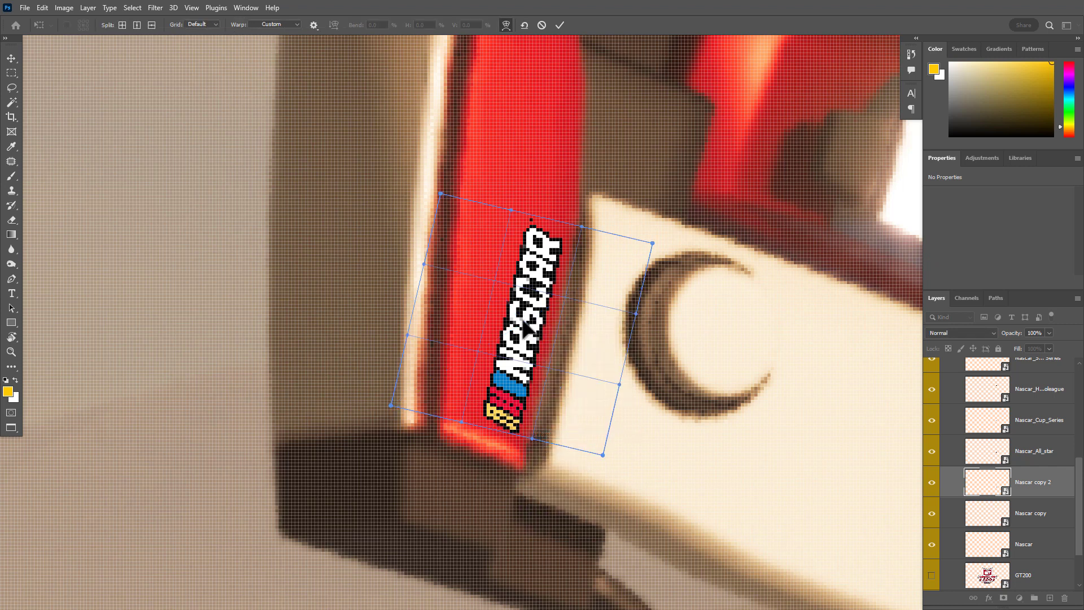
left_click_drag(523, 320, 528, 322)
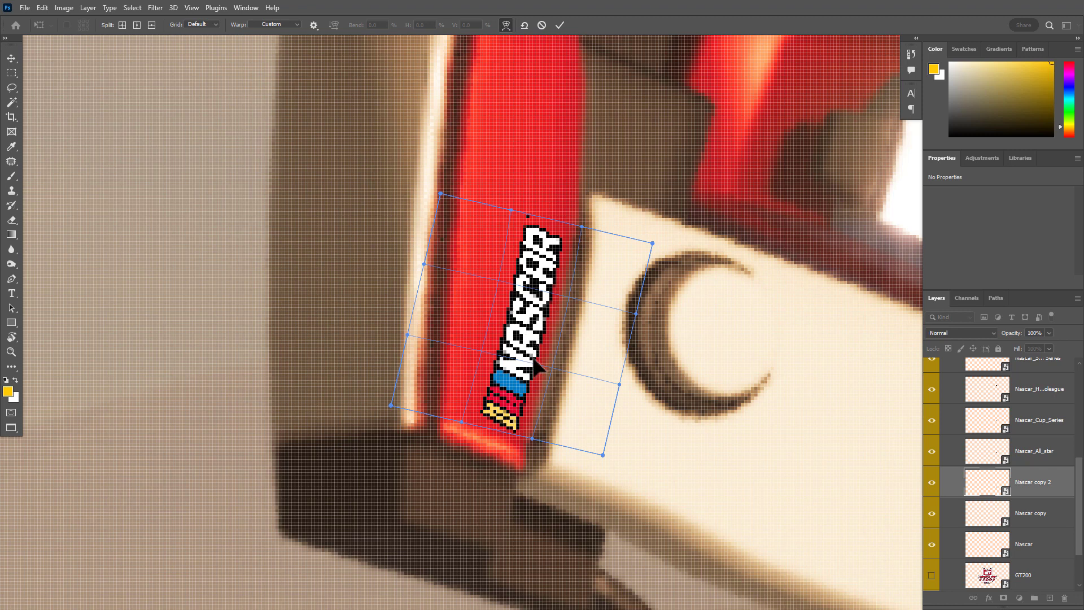
key("Return")
Rotate the rear-leg Nascar logo to -78.65°, nudge it slightly up the red panel, and apply the transform
left_click_drag(602, 362, 492, 362)
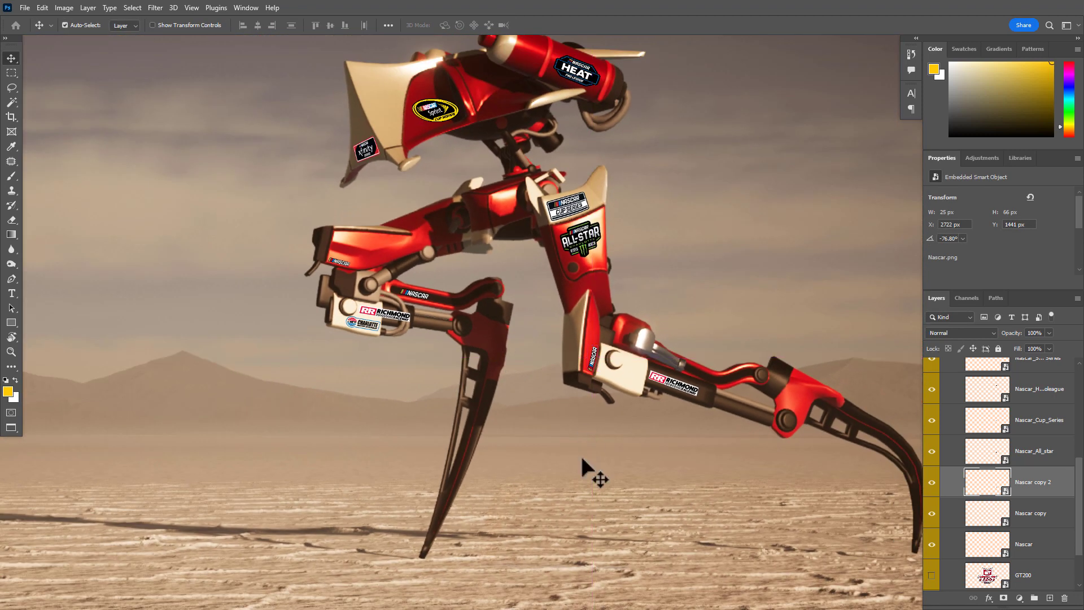
left_click_drag(625, 376, 668, 404)
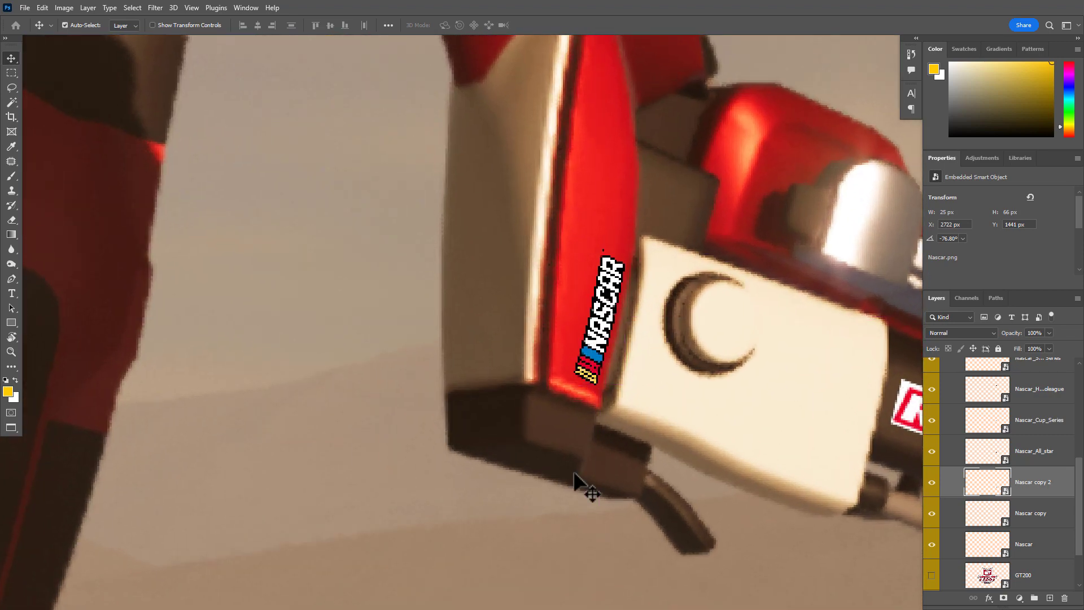
key("ctrl+t")
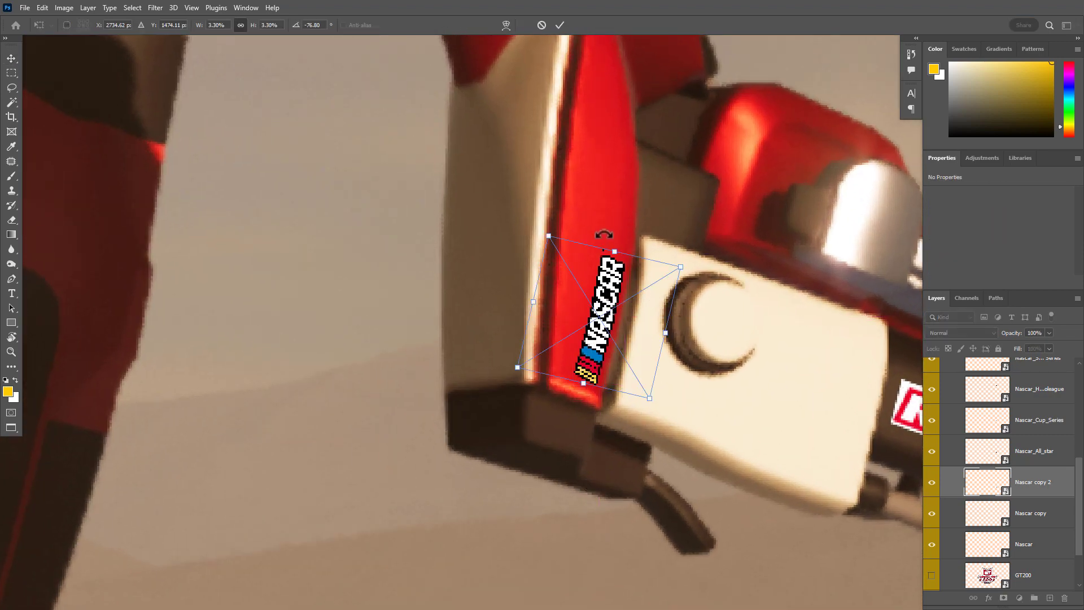
left_click_drag(630, 234, 626, 236)
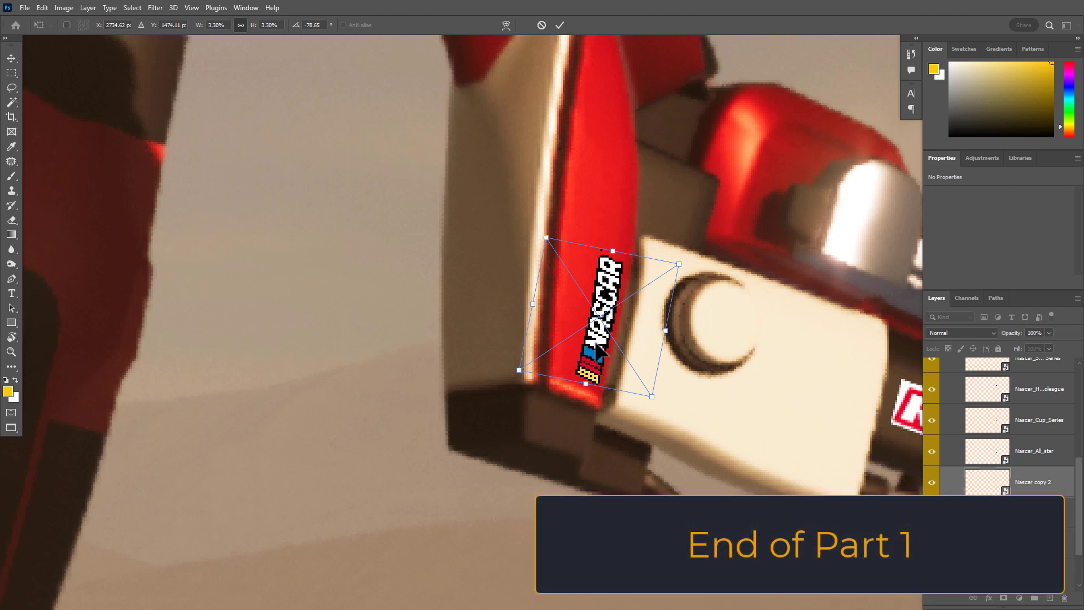
left_click_drag(594, 341, 592, 338)
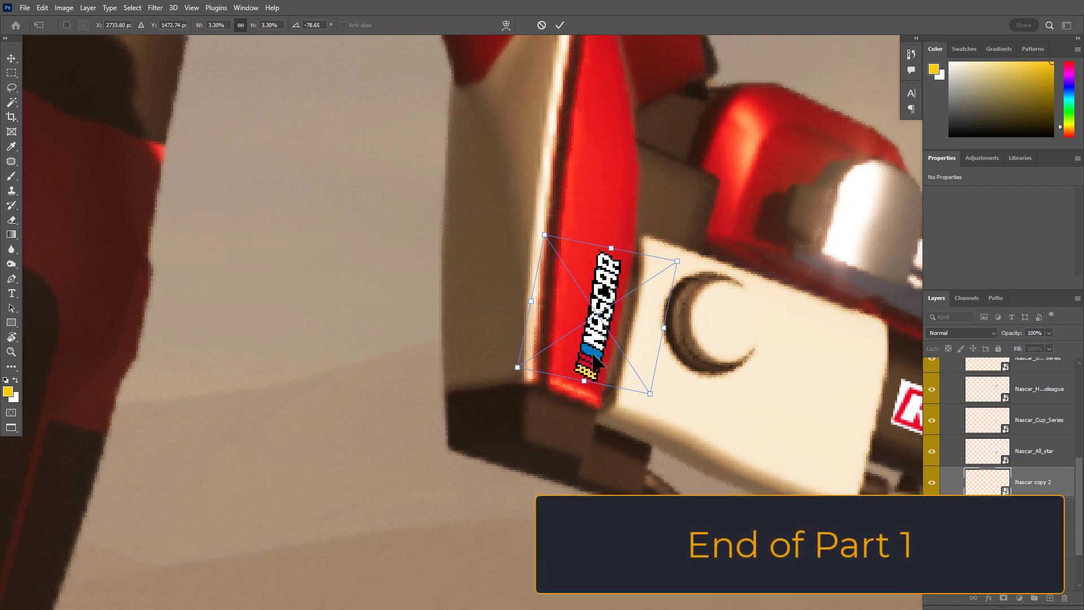
key("Return")
left_click_drag(680, 363, 572, 370)
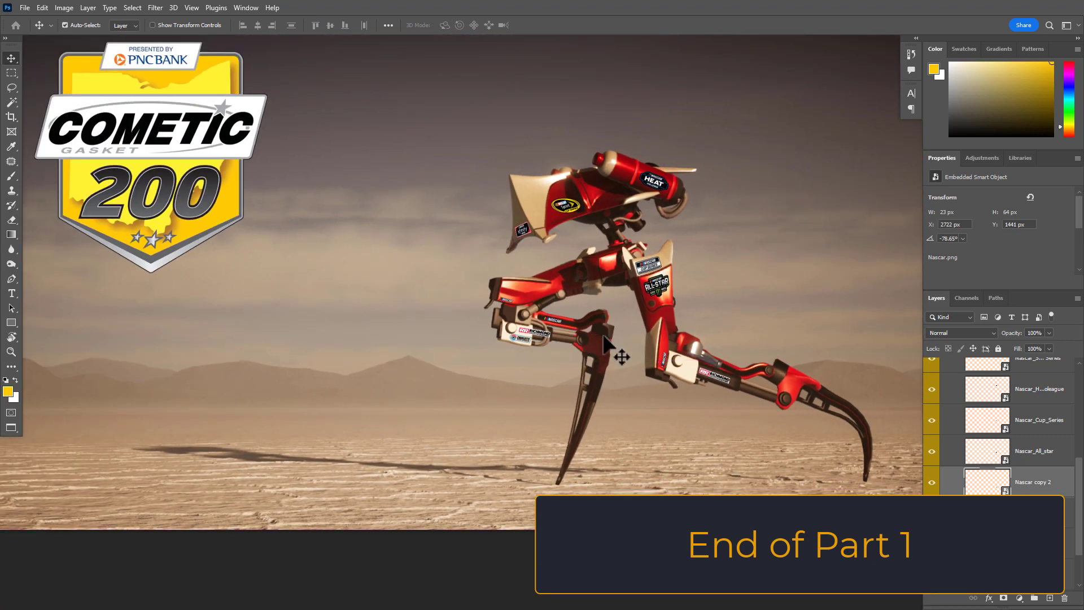